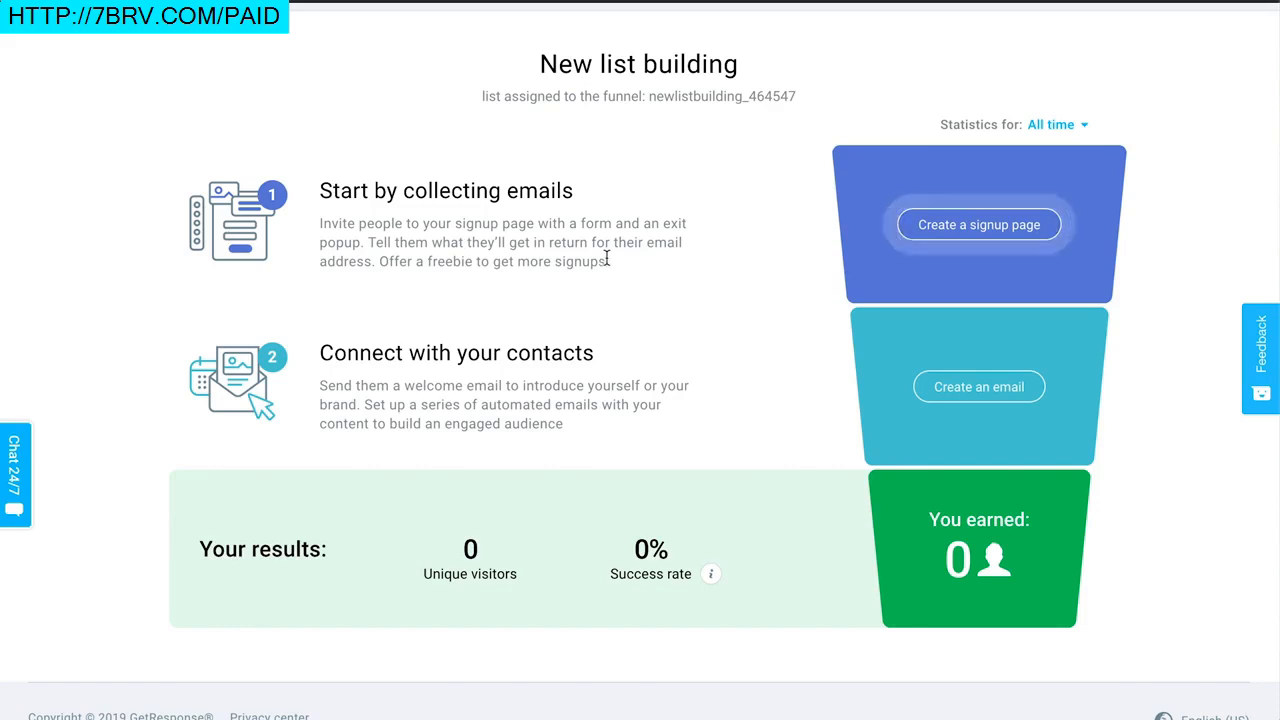
Step: Start creating a signup page for the New list building funnel
{"action": "scroll", "coordinate": [746, 477], "scroll_direction": "up", "scroll_amount": 1}
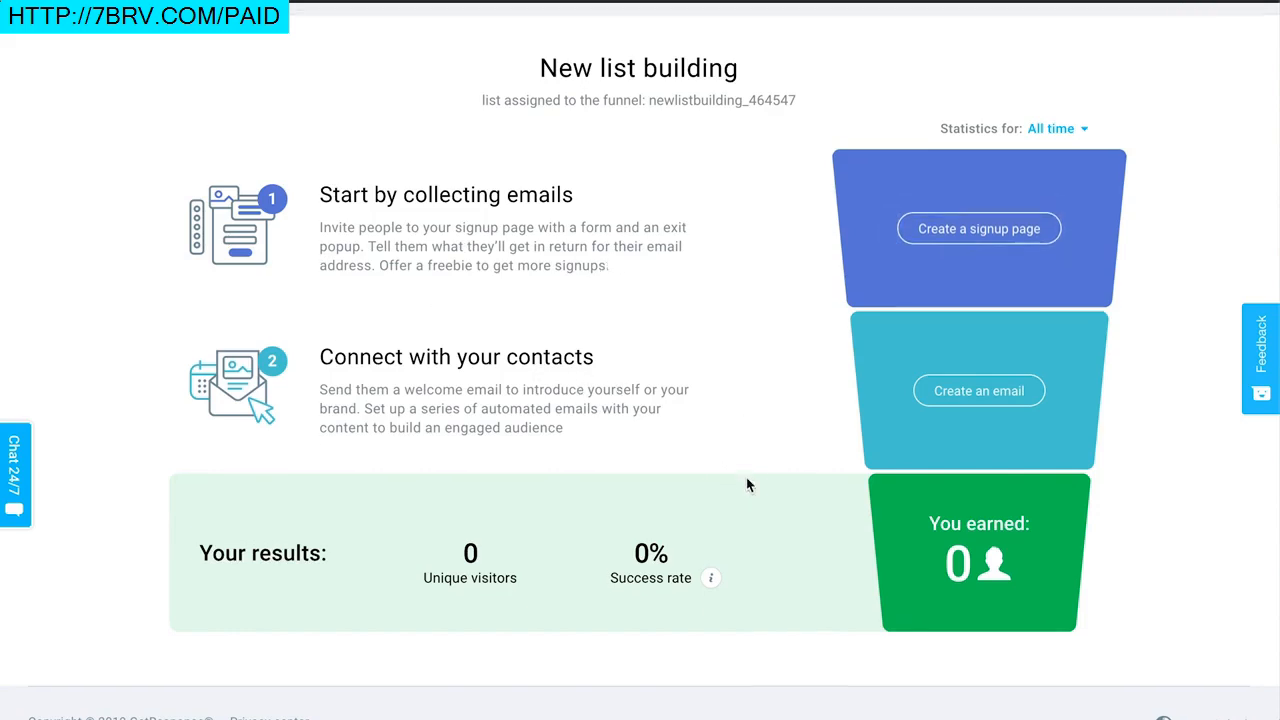
{"action": "left_click", "coordinate": [937, 274]}
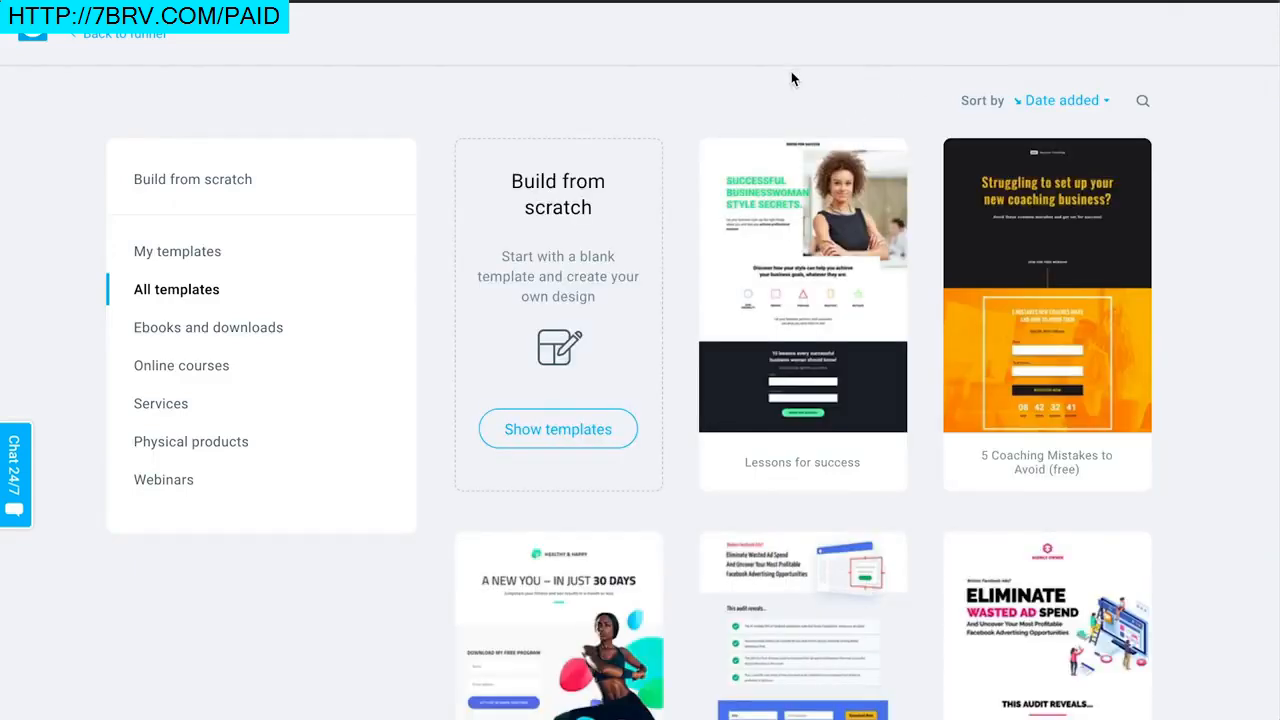
Step: Browse the full collection of signup page templates and the available template categories
{"action": "scroll", "coordinate": [716, 95], "scroll_direction": "down", "scroll_amount": 3}
{"action": "scroll", "coordinate": [715, 89], "scroll_direction": "up", "scroll_amount": 3}
{"action": "scroll", "coordinate": [222, 617], "scroll_direction": "down", "scroll_amount": 1}
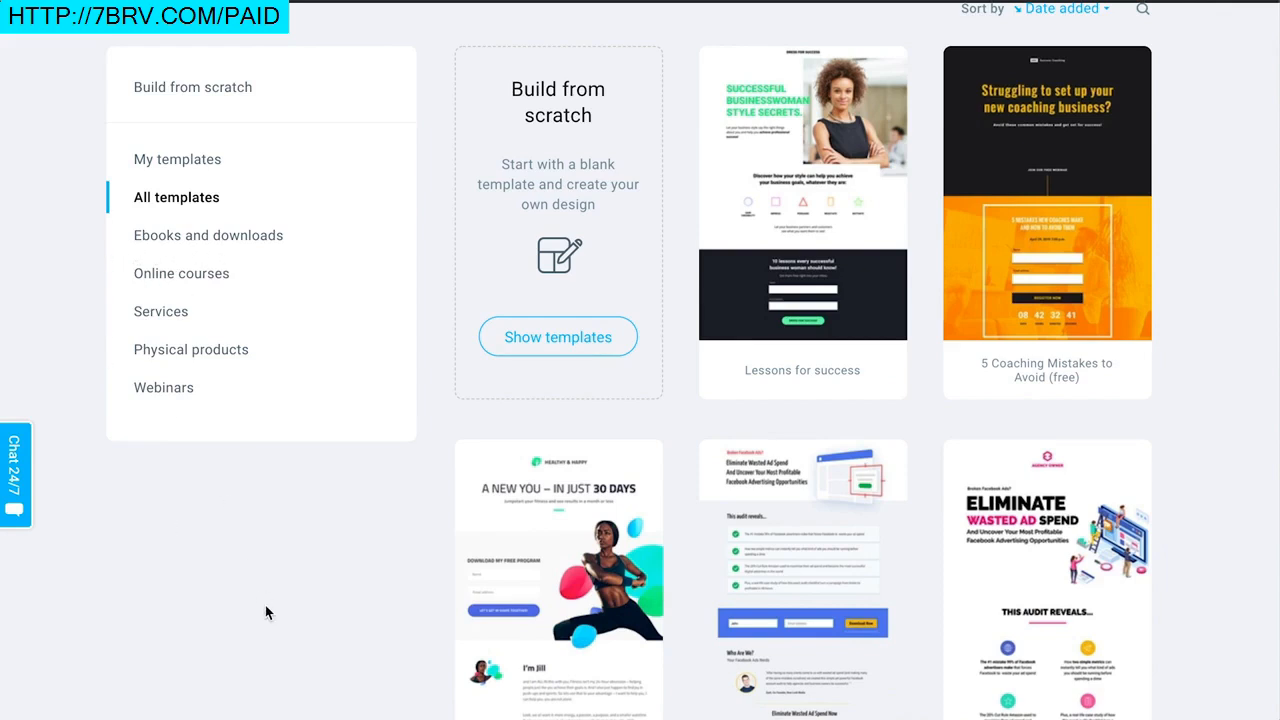
{"action": "scroll", "coordinate": [265, 605], "scroll_direction": "up", "scroll_amount": 1}
{"action": "scroll", "coordinate": [265, 605], "scroll_direction": "down", "scroll_amount": 2}
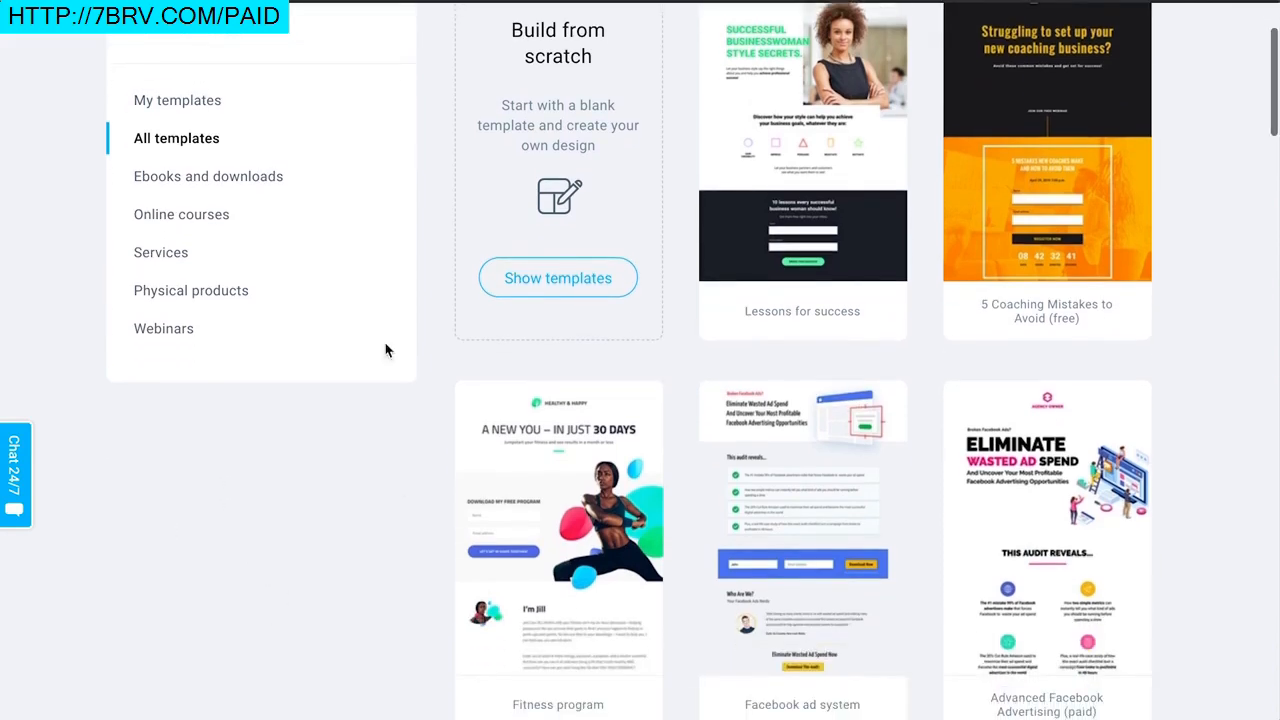
{"action": "scroll", "coordinate": [306, 503], "scroll_direction": "down", "scroll_amount": 1}
{"action": "scroll", "coordinate": [306, 503], "scroll_direction": "up", "scroll_amount": 2}
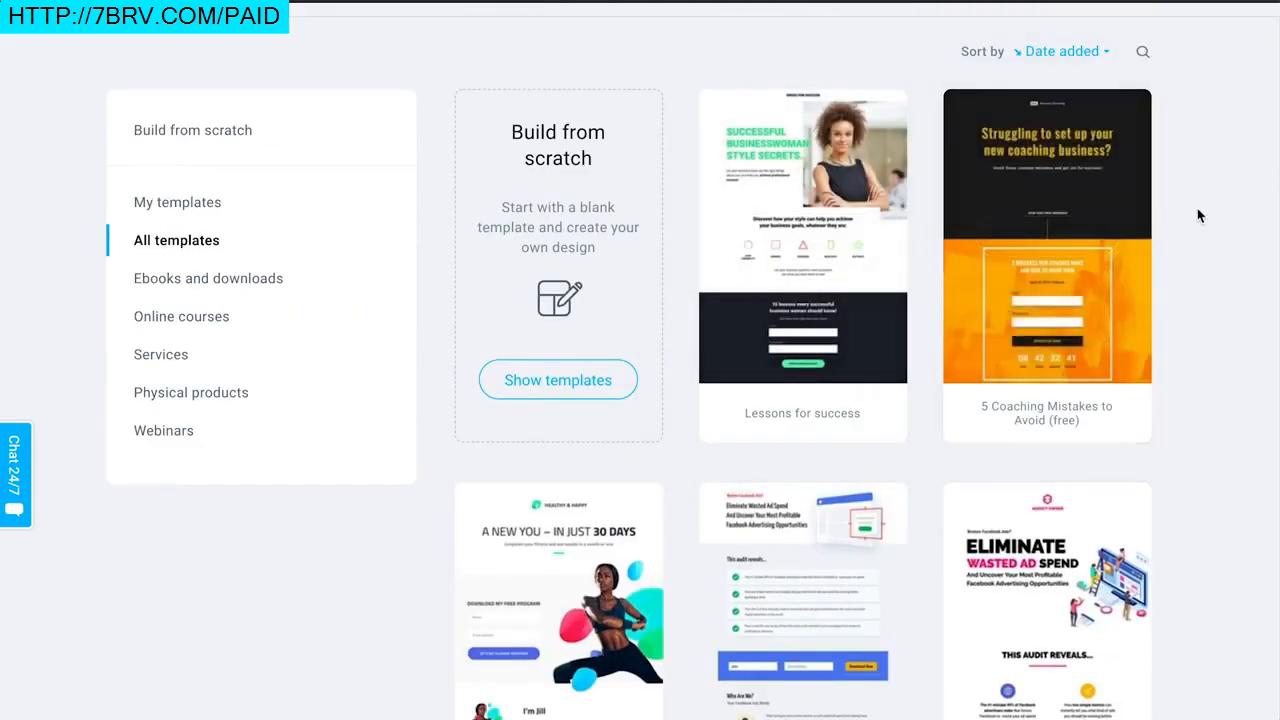
{"action": "scroll", "coordinate": [1197, 210], "scroll_direction": "down", "scroll_amount": 3}
{"action": "scroll", "coordinate": [1197, 210], "scroll_direction": "up", "scroll_amount": 4}
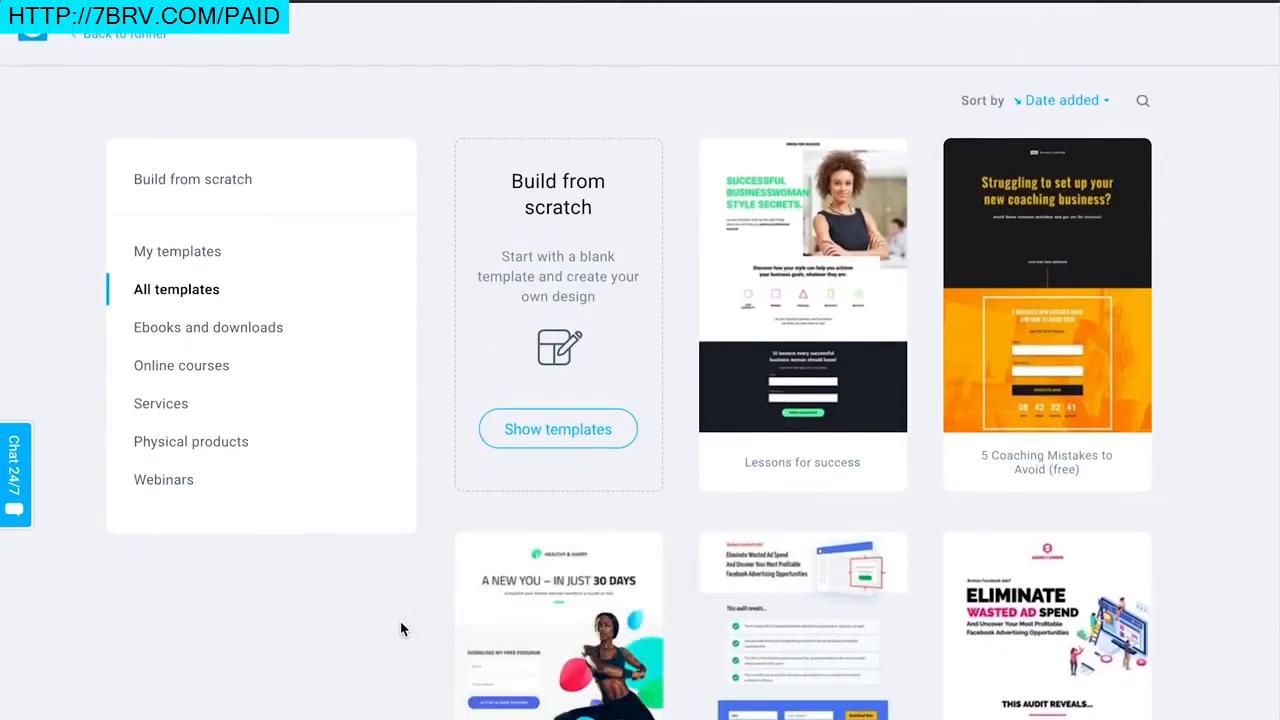
{"action": "scroll", "coordinate": [400, 628], "scroll_direction": "down", "scroll_amount": 1}
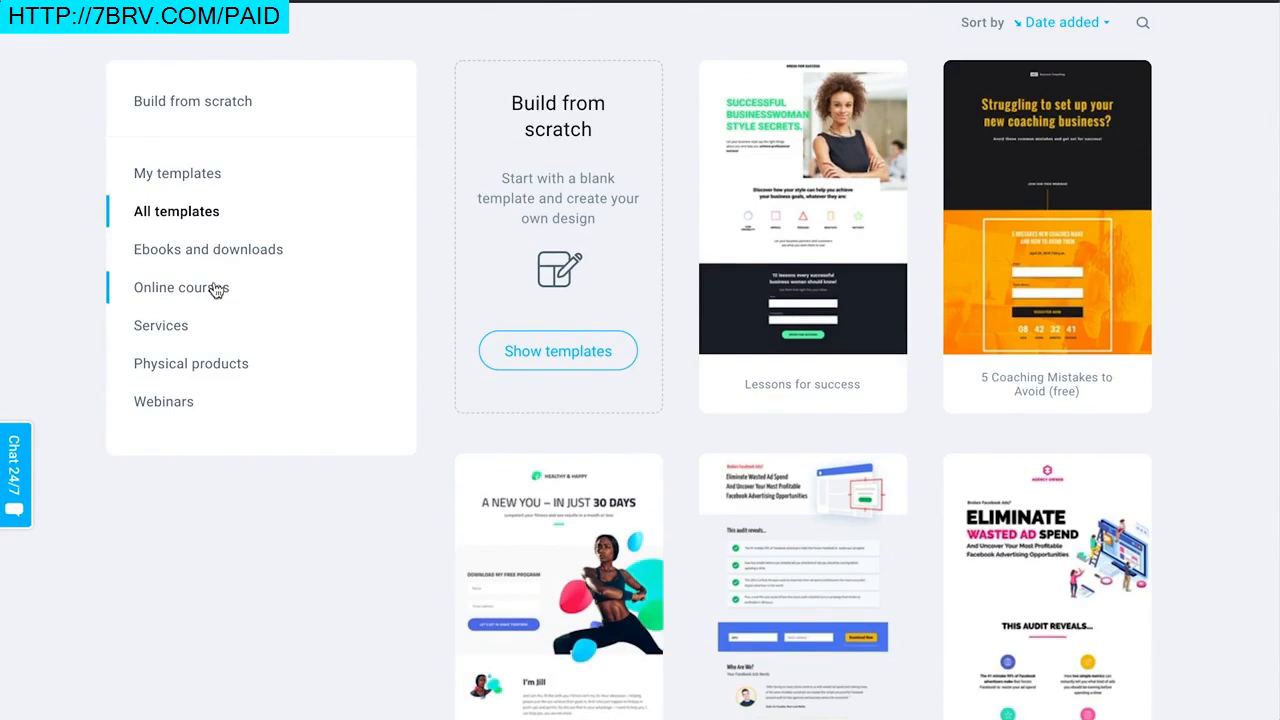
Step: Show only the Ebooks and downloads templates and choose the Natural energy guide template
{"action": "left_click", "coordinate": [200, 261]}
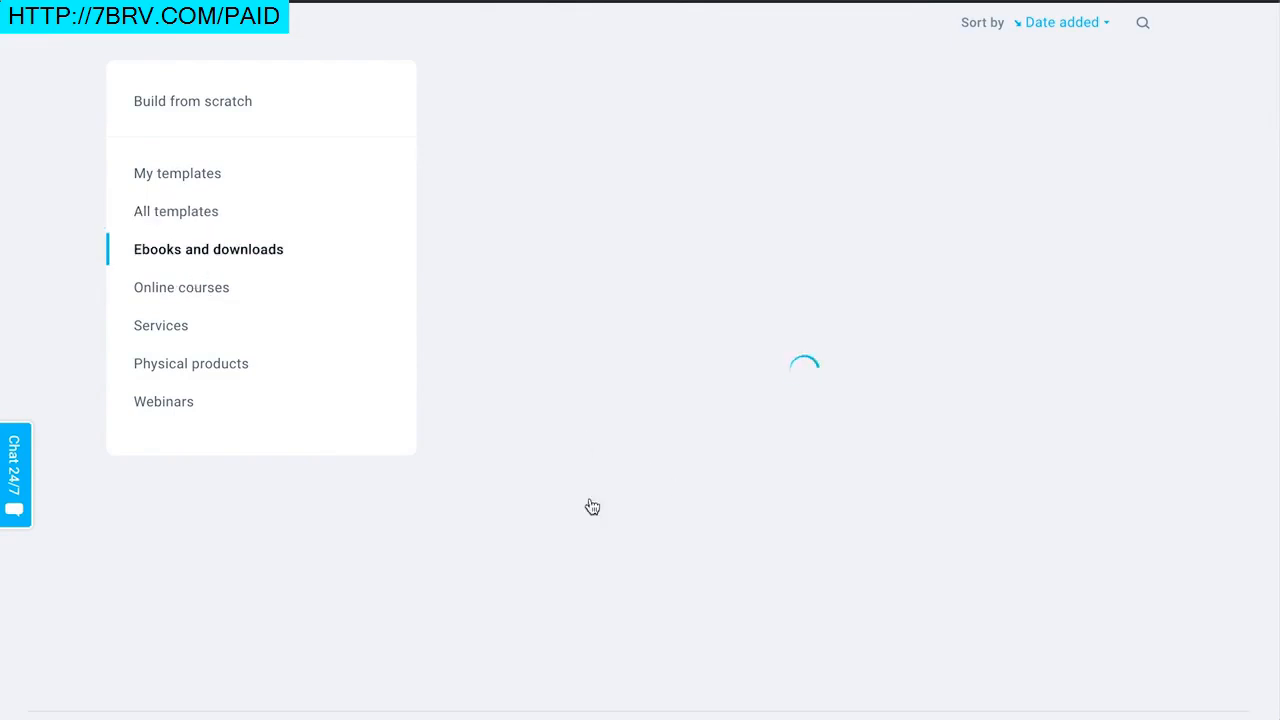
{"action": "scroll", "coordinate": [860, 350], "scroll_direction": "down", "scroll_amount": 2}
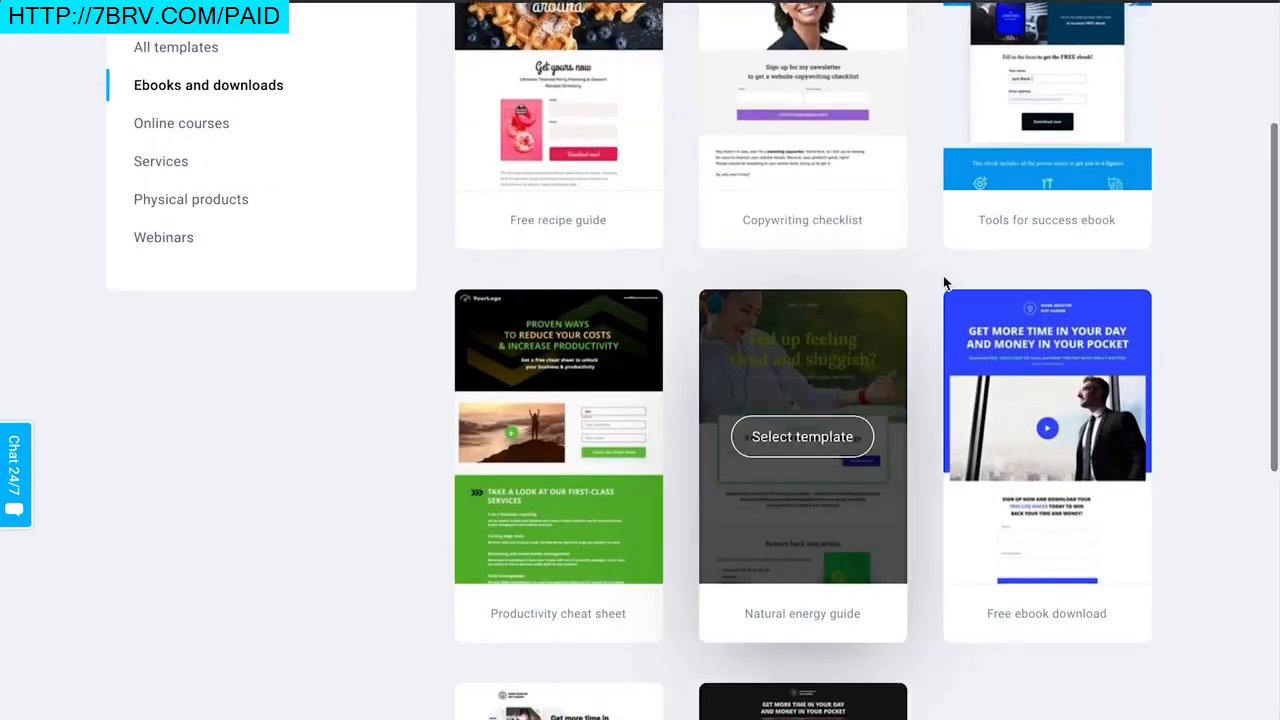
{"action": "scroll", "coordinate": [1164, 368], "scroll_direction": "down", "scroll_amount": 1}
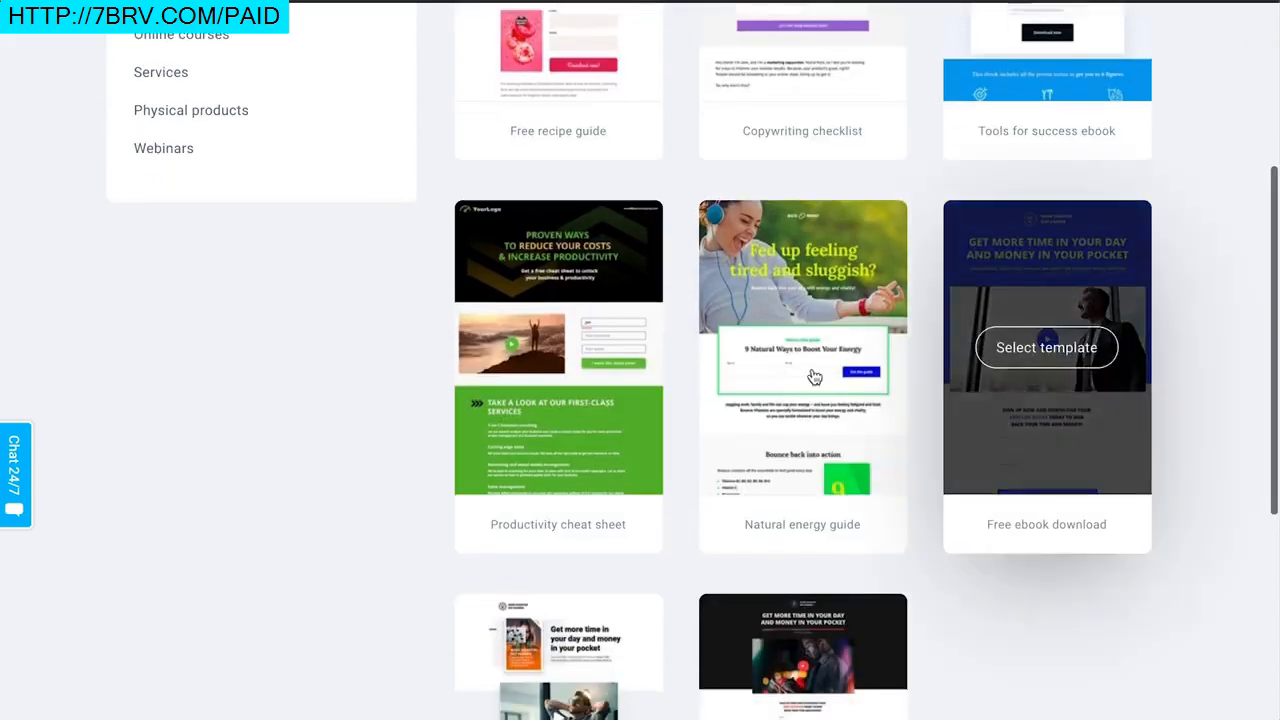
{"action": "scroll", "coordinate": [840, 355], "scroll_direction": "up", "scroll_amount": 1}
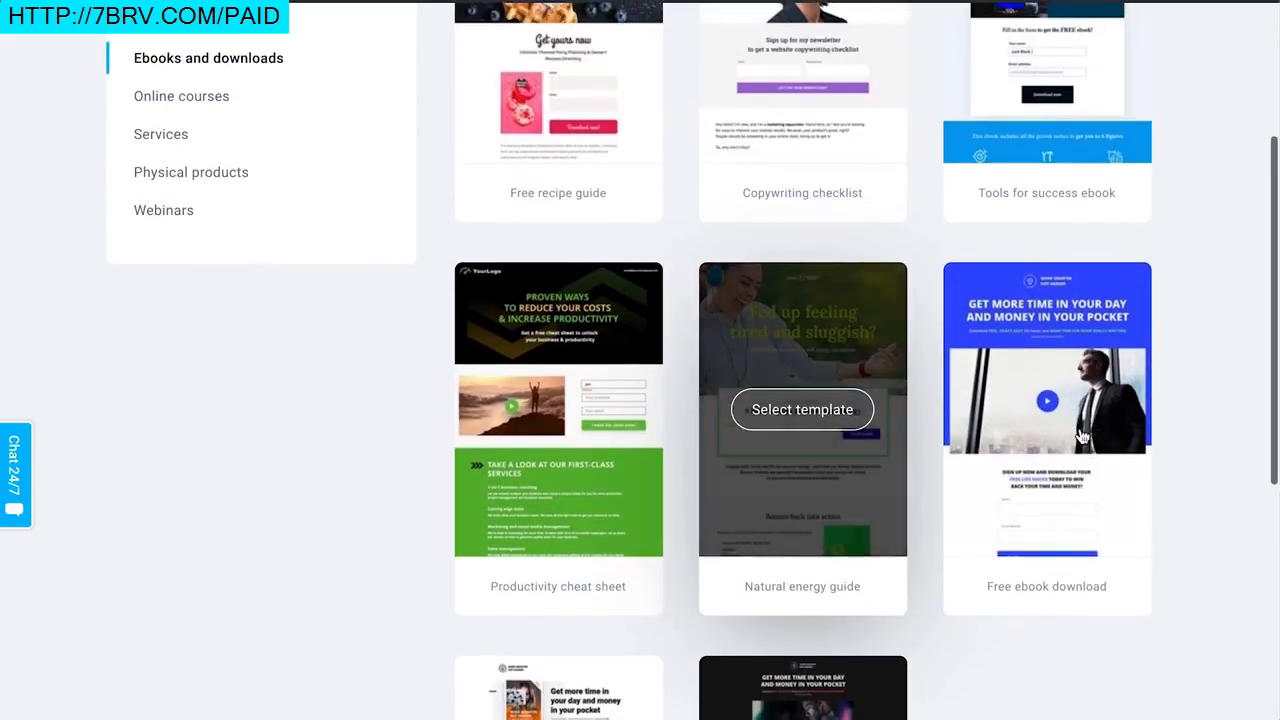
{"action": "scroll", "coordinate": [1193, 289], "scroll_direction": "up", "scroll_amount": 3}
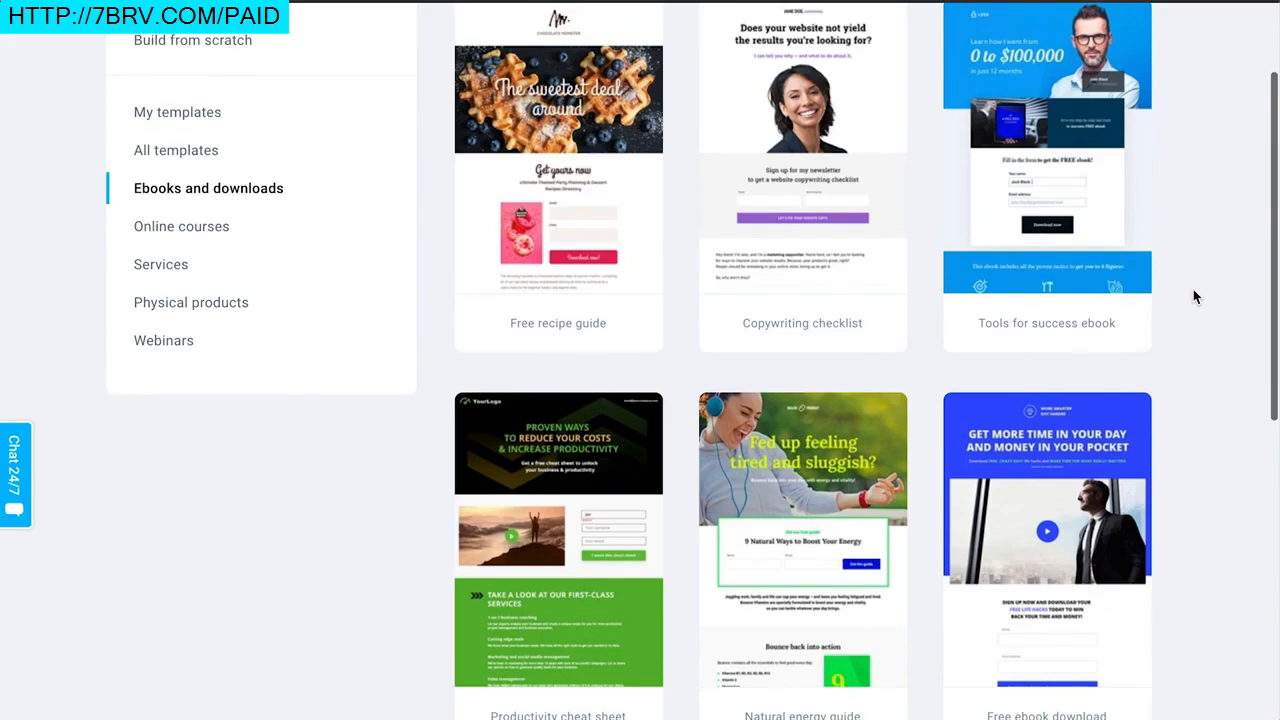
{"action": "scroll", "coordinate": [1193, 289], "scroll_direction": "down", "scroll_amount": 2}
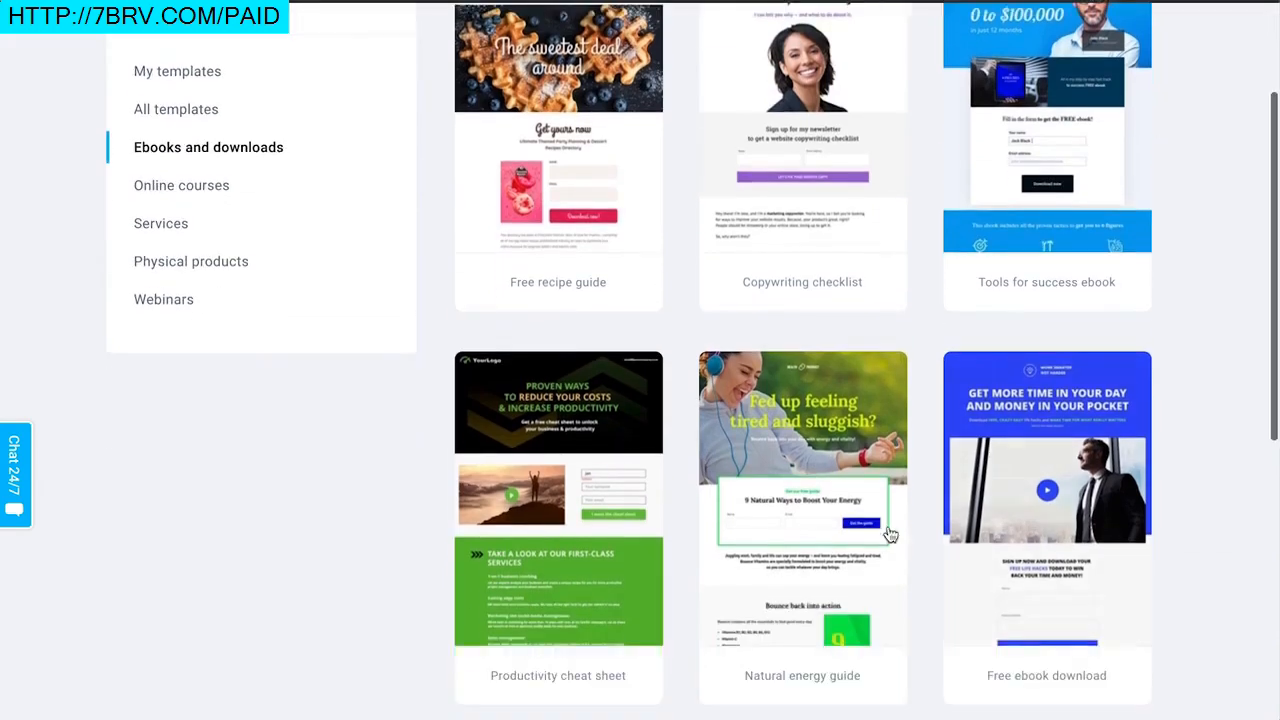
{"action": "left_click", "coordinate": [818, 500]}
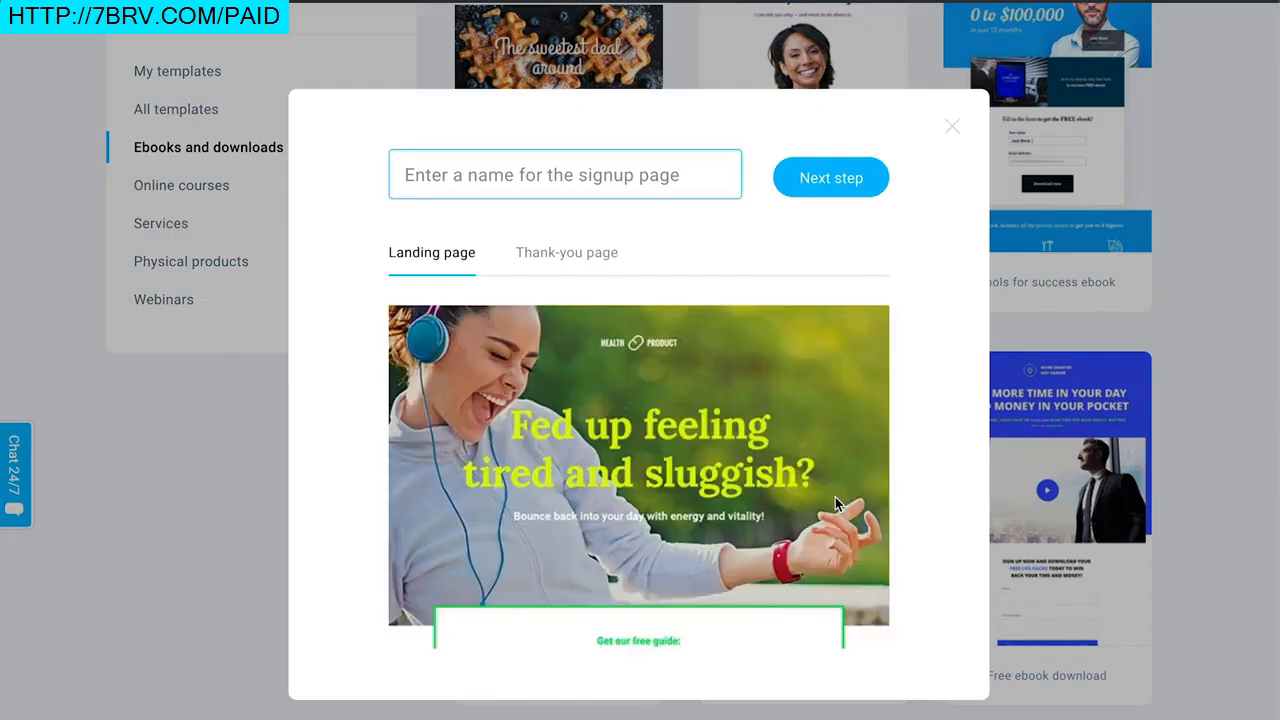
Step: Preview the template's landing page in full and its thank-you page
{"action": "scroll", "coordinate": [770, 364], "scroll_direction": "down", "scroll_amount": 5}
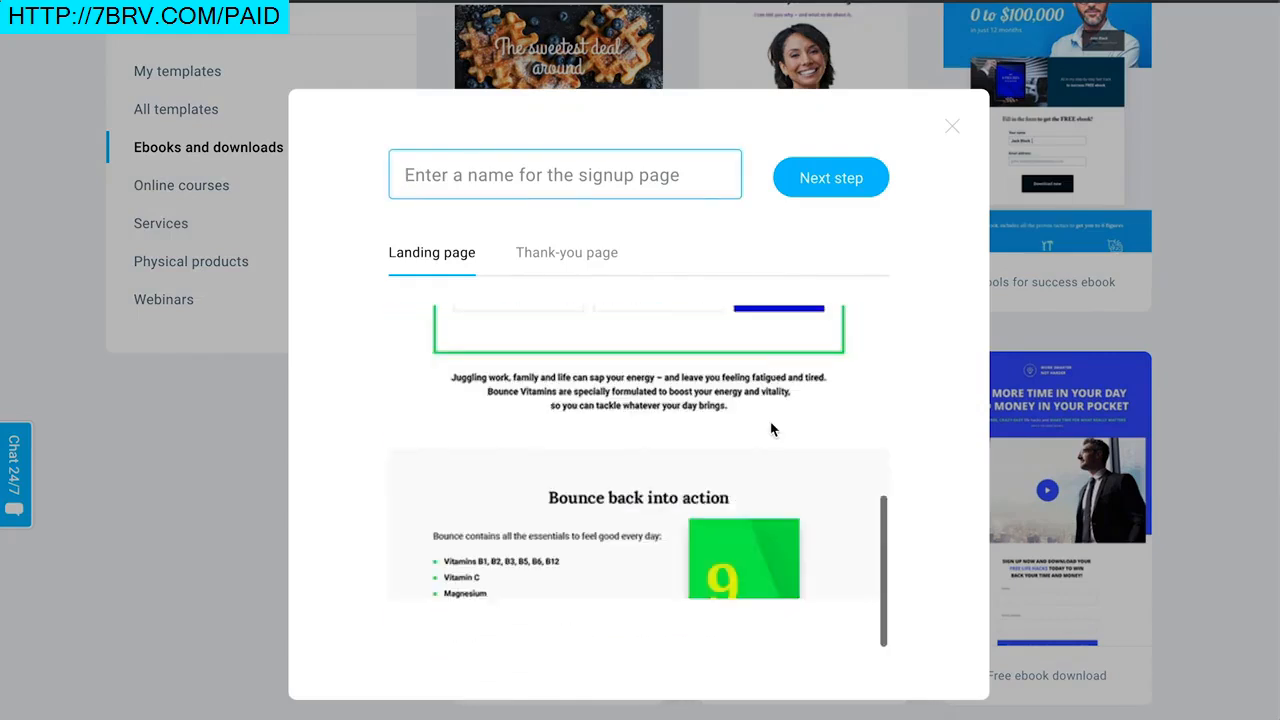
{"action": "scroll", "coordinate": [770, 421], "scroll_direction": "up", "scroll_amount": 10}
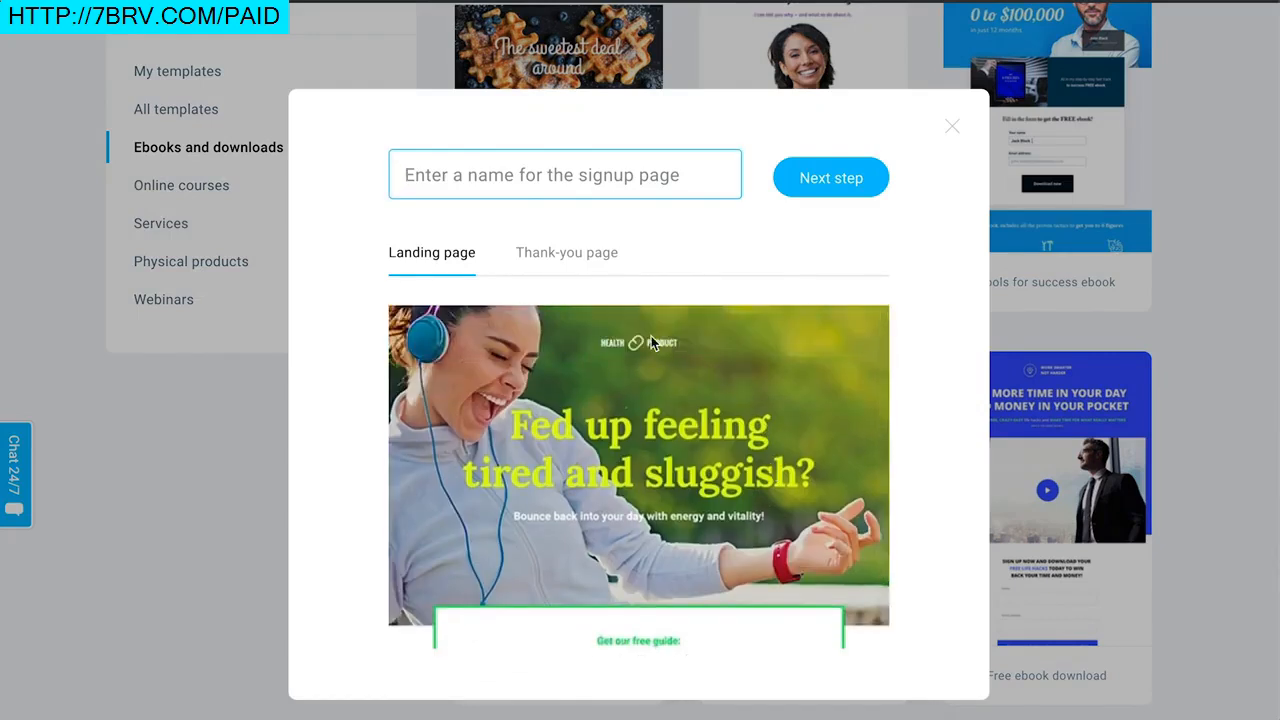
{"action": "left_click", "coordinate": [567, 253]}
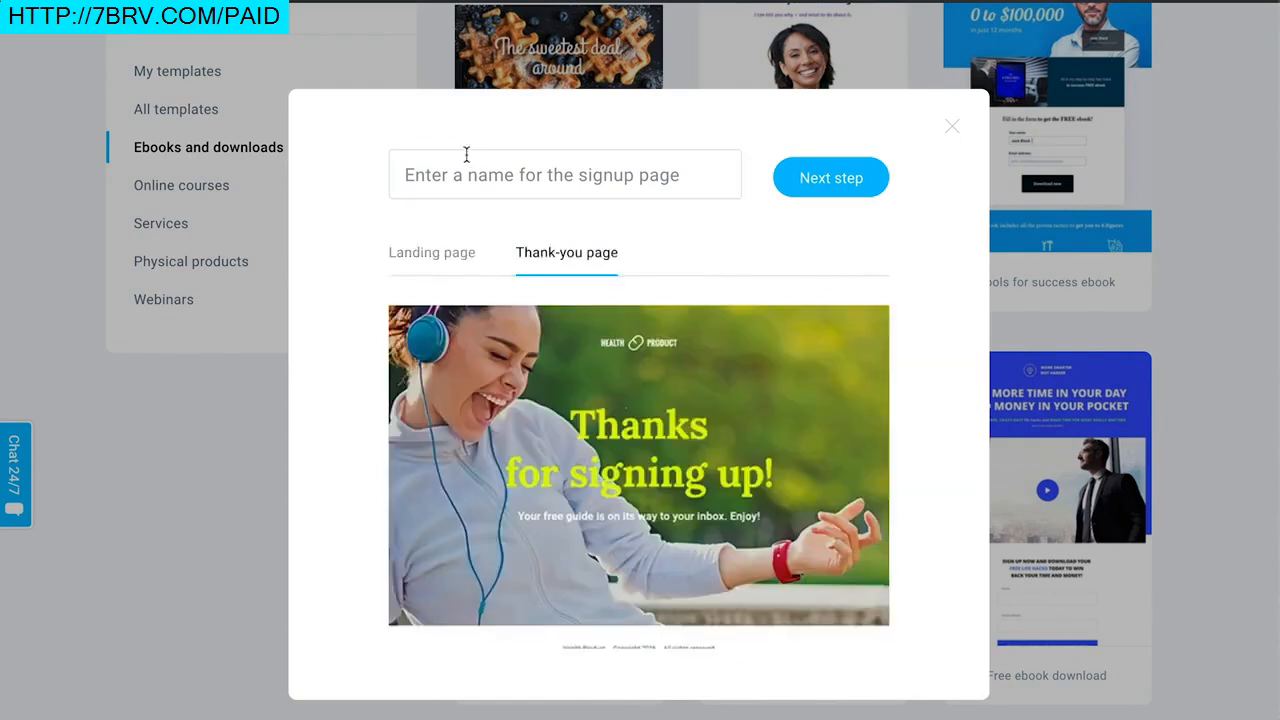
Step: Name the signup page "New list building signups" and proceed to the page editor
{"action": "left_click", "coordinate": [470, 168]}
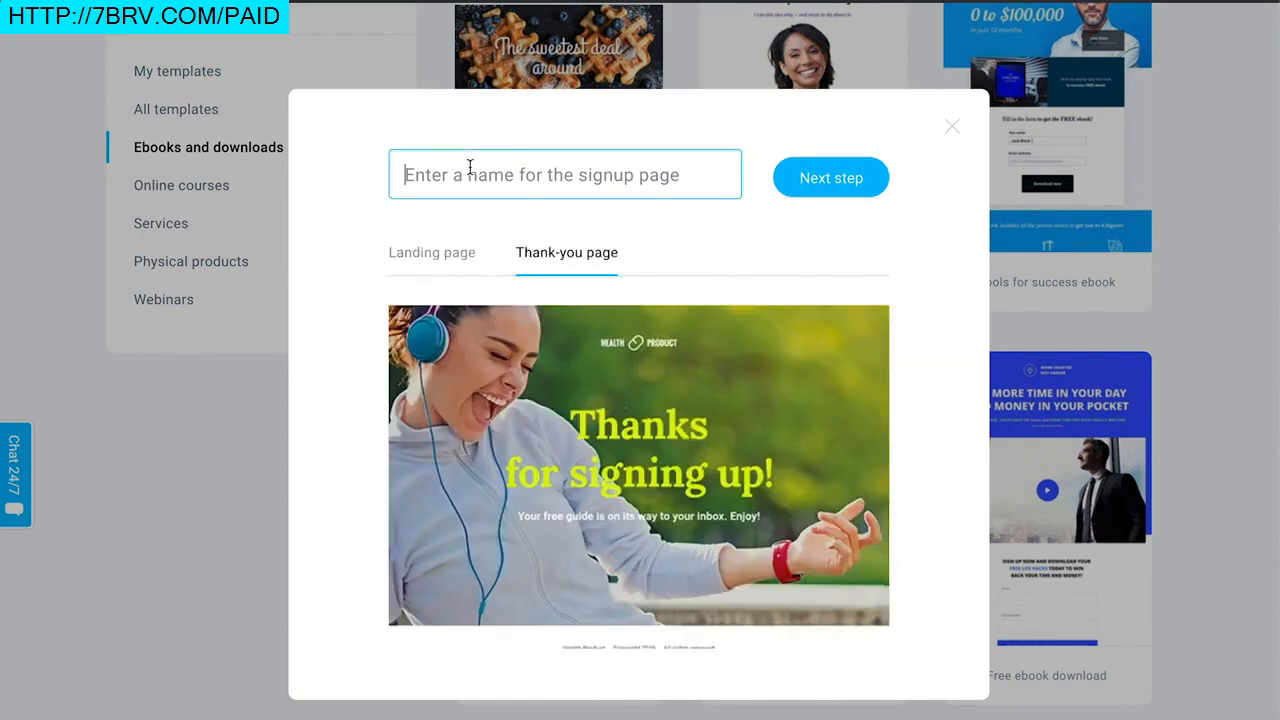
{"action": "type", "text": "New list building signups"}
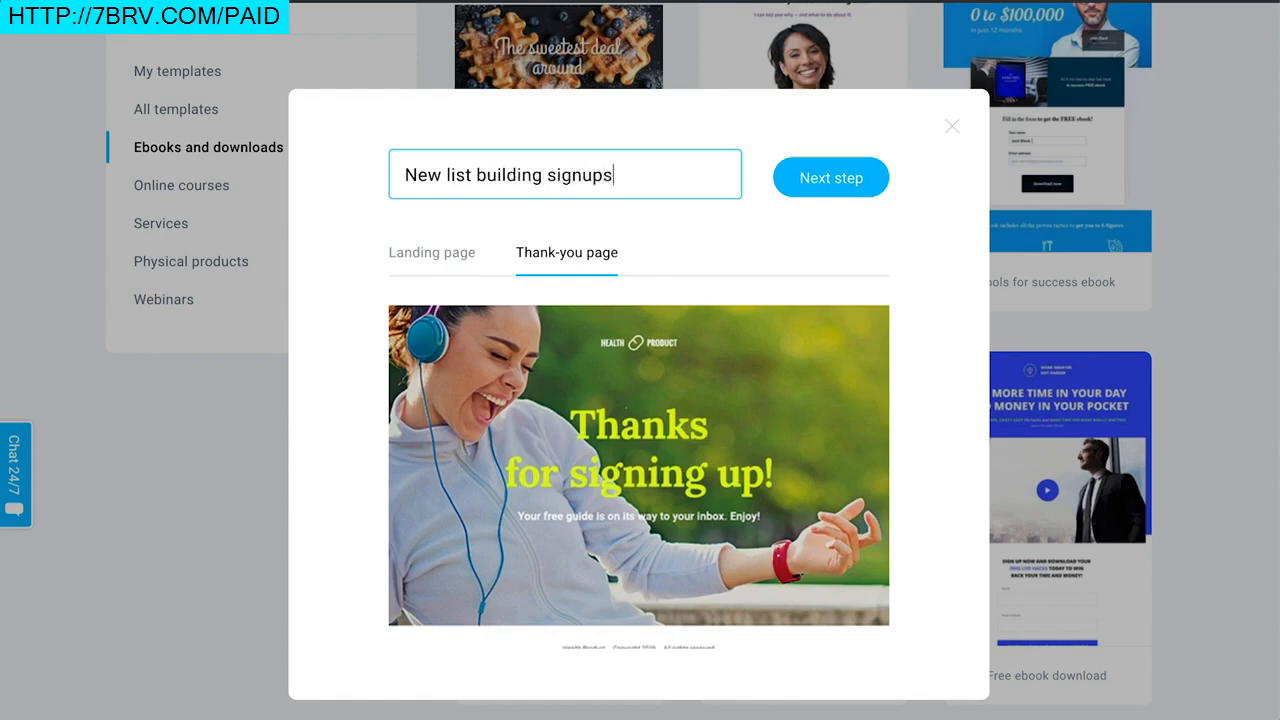
{"action": "left_click", "coordinate": [848, 175]}
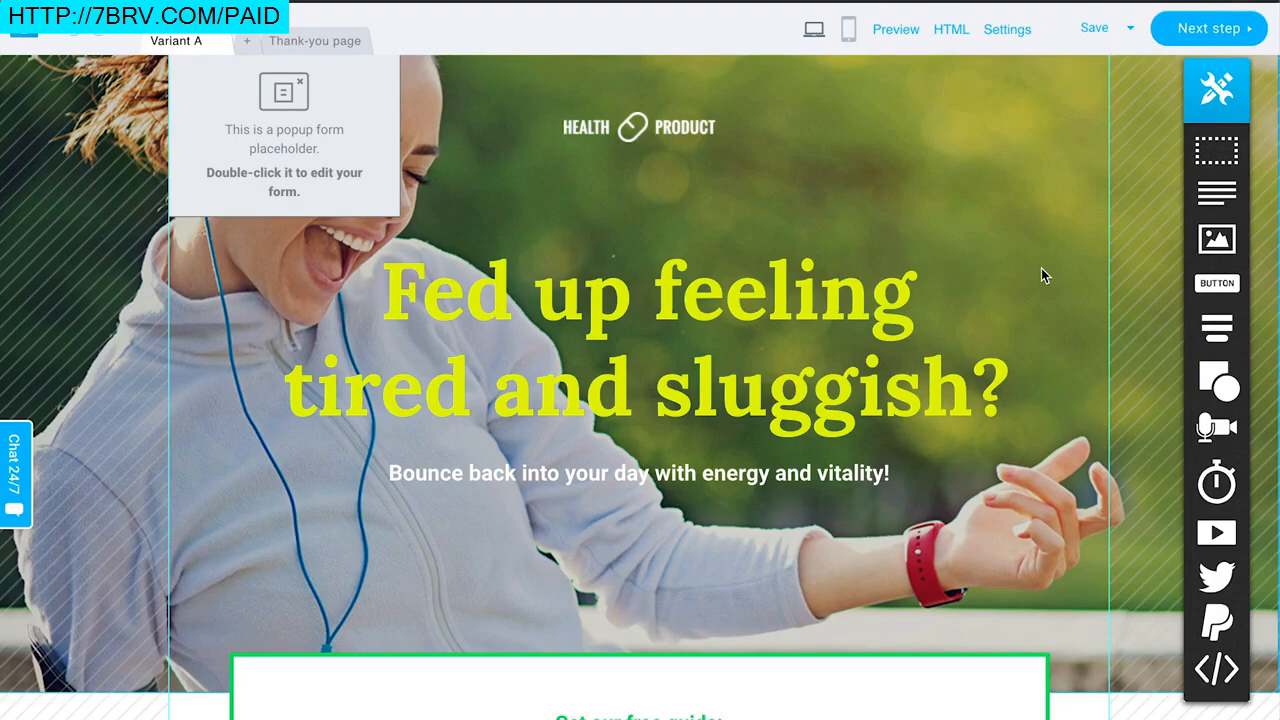
Step: Look over the landing page's headline, signup form, vitamin list and guide sections in the editor
{"action": "scroll", "coordinate": [1041, 268], "scroll_direction": "down", "scroll_amount": 5}
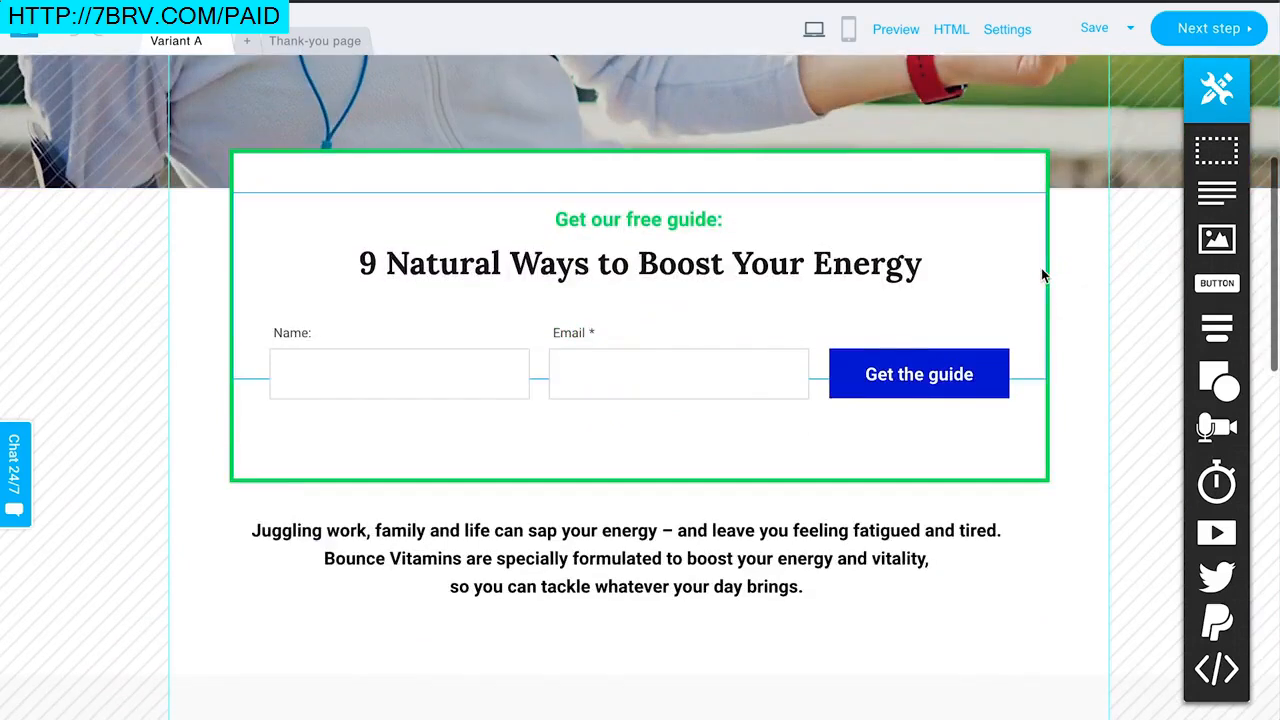
{"action": "scroll", "coordinate": [965, 315], "scroll_direction": "up", "scroll_amount": 5}
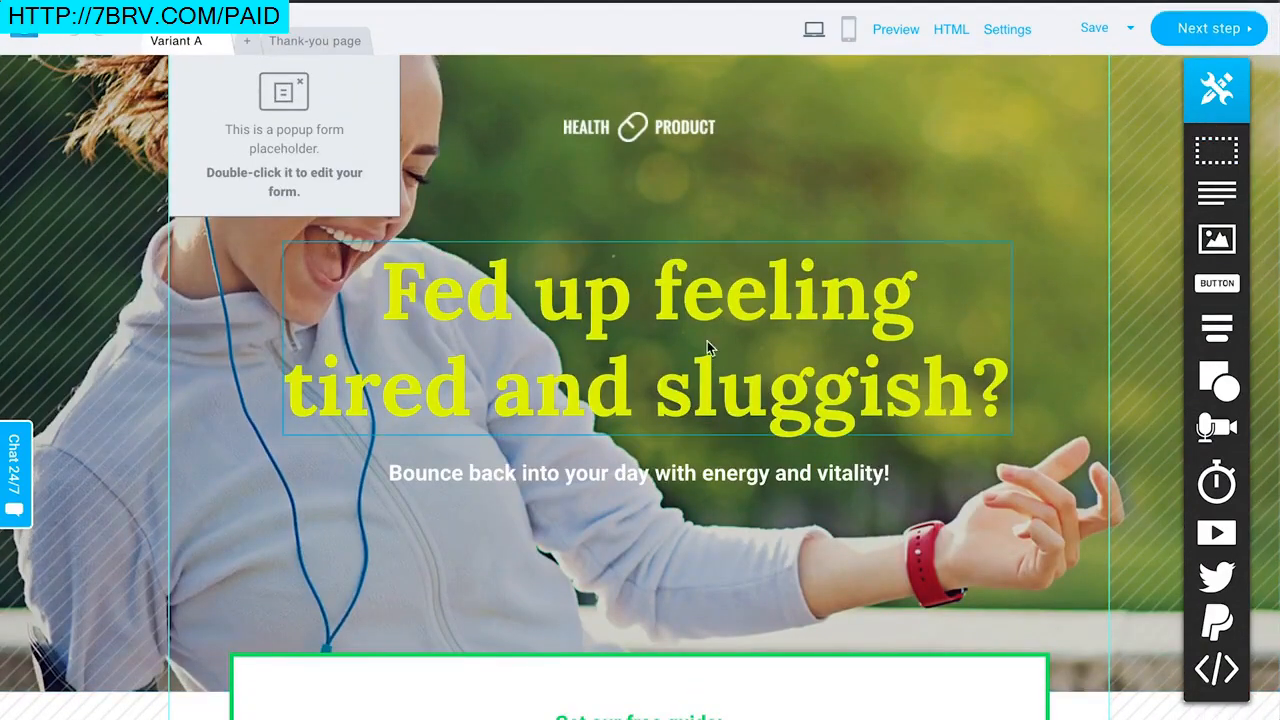
{"action": "scroll", "coordinate": [782, 206], "scroll_direction": "down", "scroll_amount": 4}
{"action": "scroll", "coordinate": [782, 211], "scroll_direction": "down", "scroll_amount": 13}
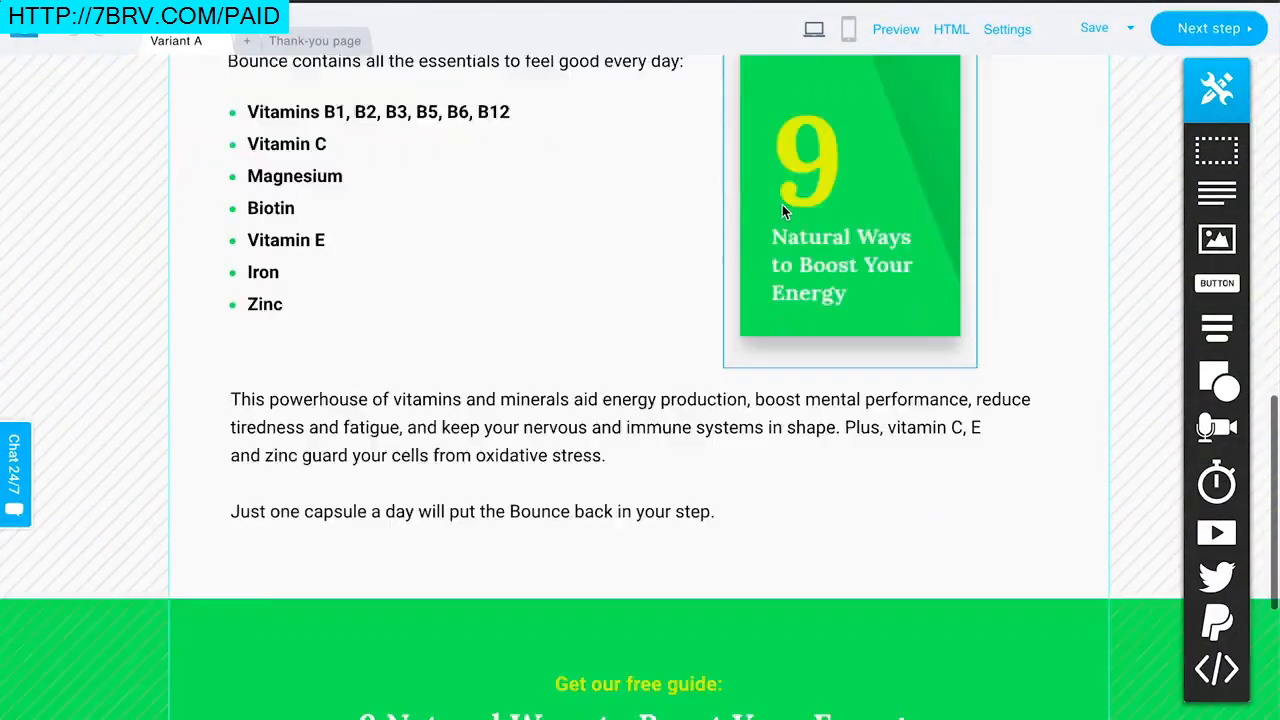
{"action": "scroll", "coordinate": [782, 209], "scroll_direction": "up", "scroll_amount": 15}
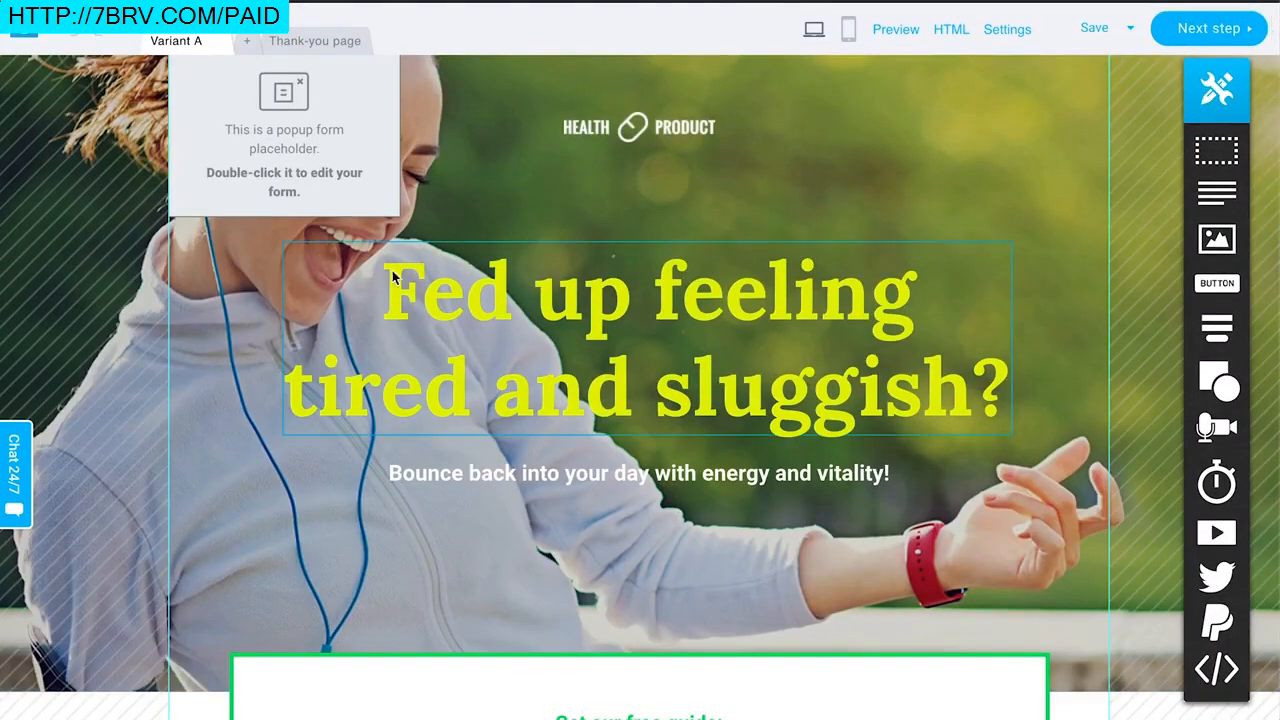
Step: Open the exit popup for editing, review its form content and display settings, and close it without saving
{"action": "double_click", "coordinate": [312, 150]}
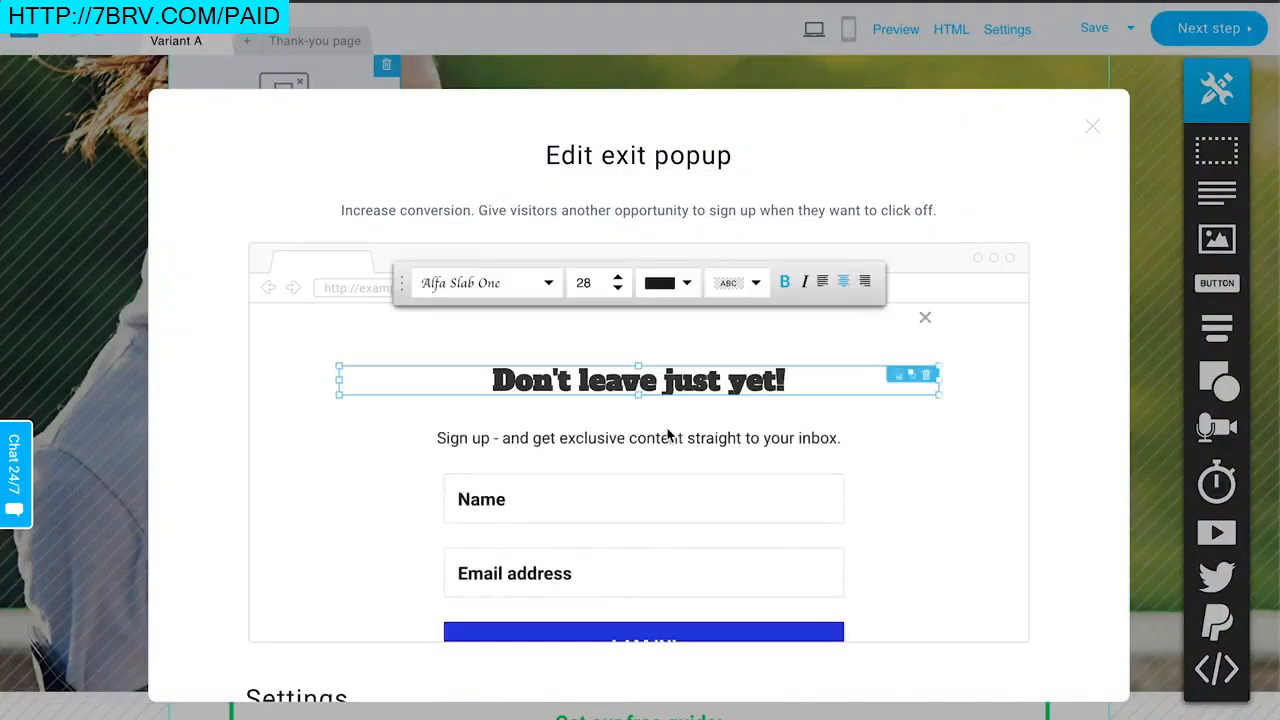
{"action": "scroll", "coordinate": [866, 517], "scroll_direction": "down", "scroll_amount": 3}
{"action": "scroll", "coordinate": [866, 517], "scroll_direction": "up", "scroll_amount": 3}
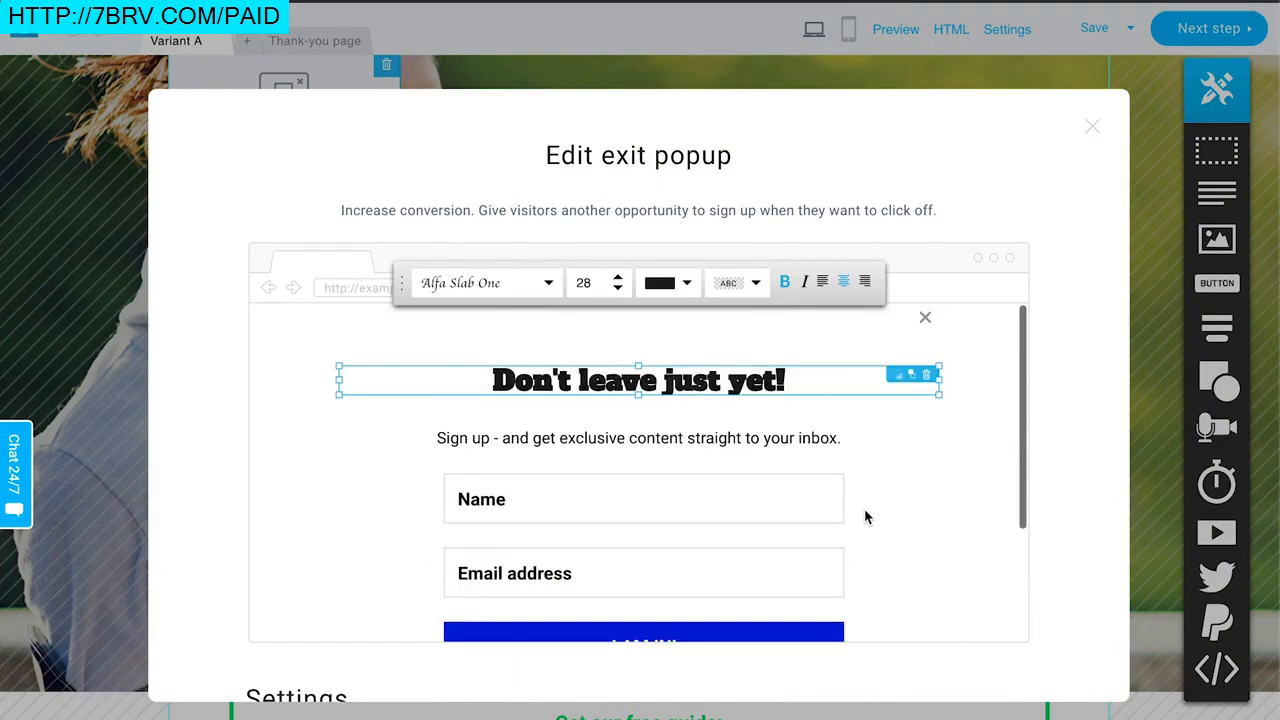
{"action": "scroll", "coordinate": [866, 517], "scroll_direction": "down", "scroll_amount": 3}
{"action": "scroll", "coordinate": [866, 517], "scroll_direction": "down", "scroll_amount": 3}
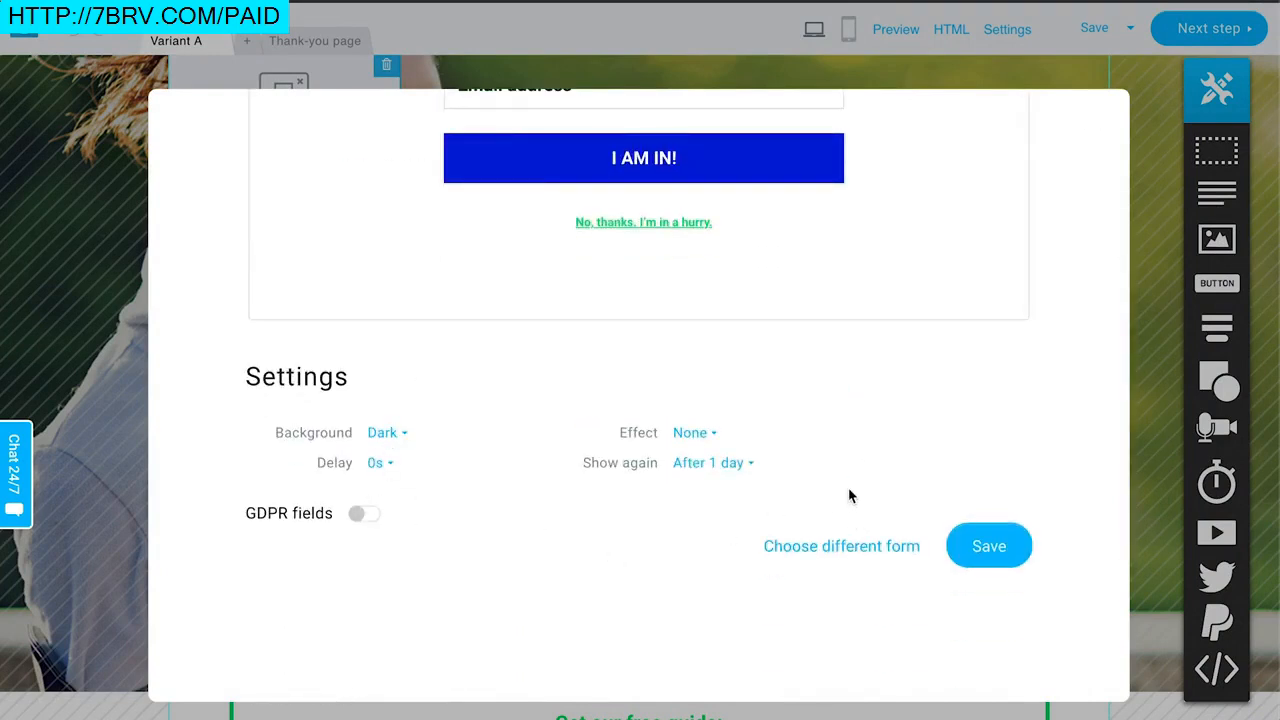
{"action": "scroll", "coordinate": [848, 490], "scroll_direction": "up", "scroll_amount": 5}
{"action": "scroll", "coordinate": [677, 397], "scroll_direction": "up", "scroll_amount": 2}
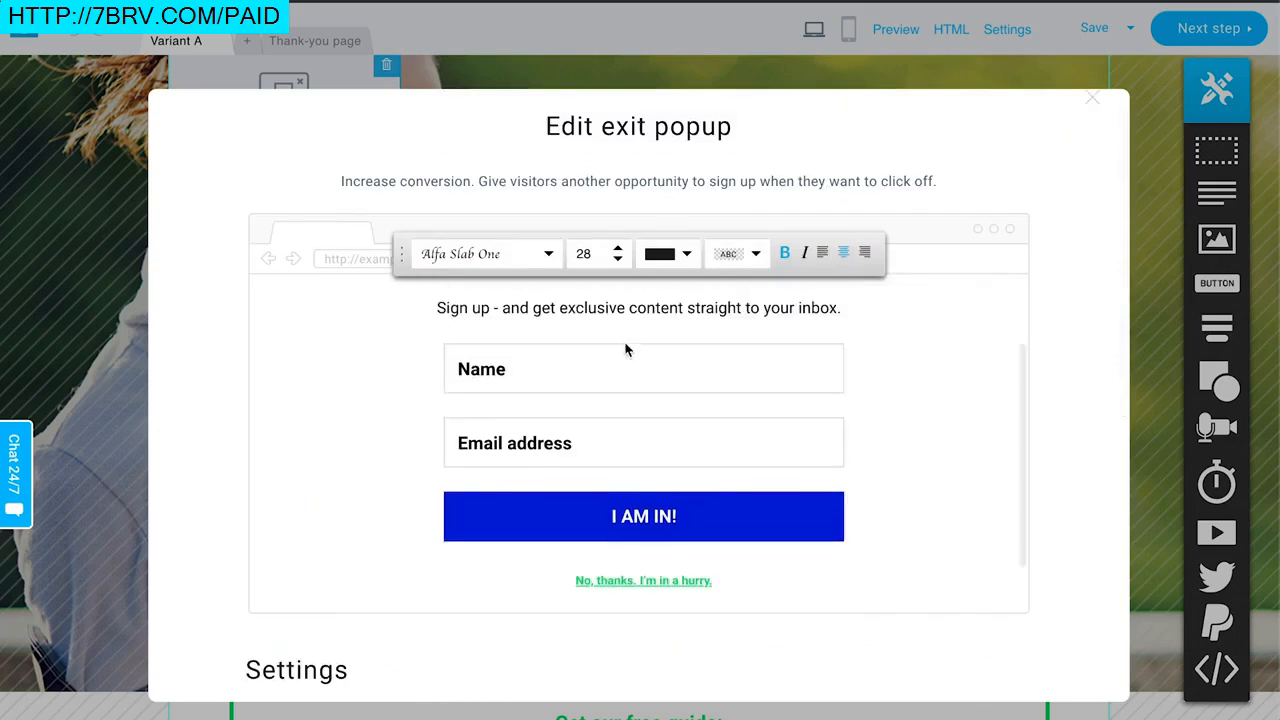
{"action": "scroll", "coordinate": [650, 347], "scroll_direction": "up", "scroll_amount": 3}
{"action": "scroll", "coordinate": [729, 465], "scroll_direction": "down", "scroll_amount": 5}
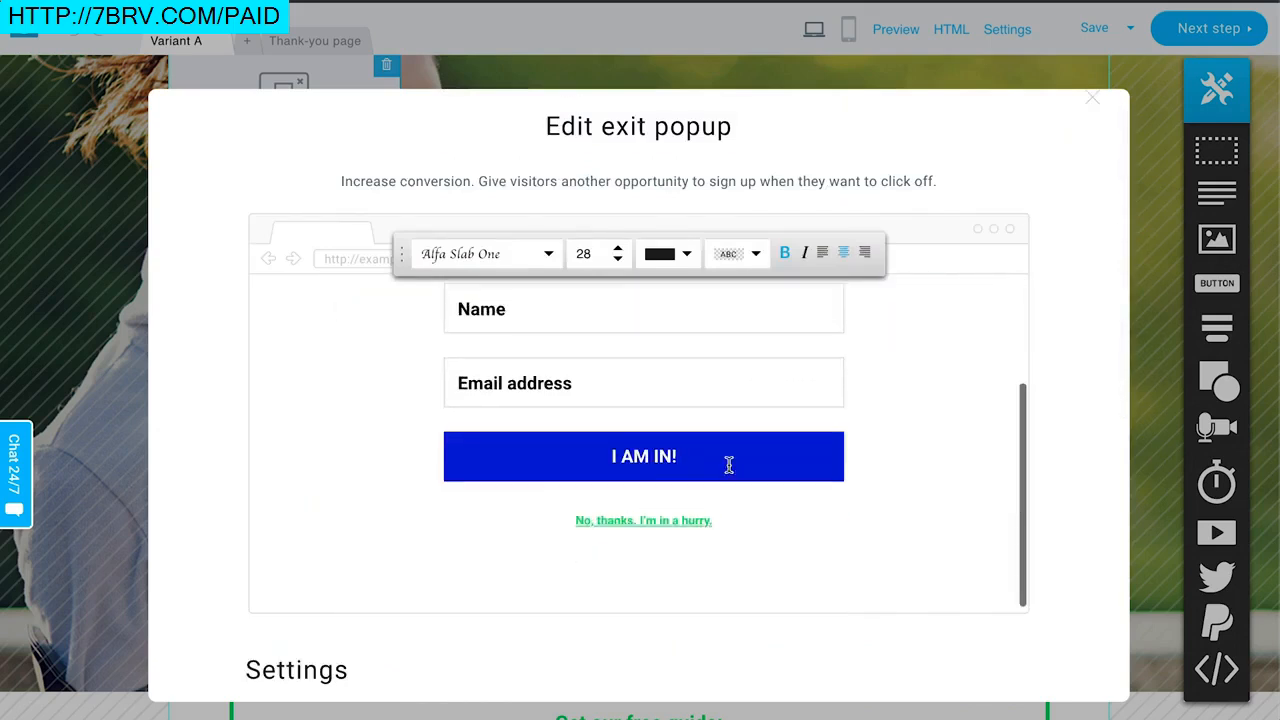
{"action": "scroll", "coordinate": [740, 466], "scroll_direction": "up", "scroll_amount": 5}
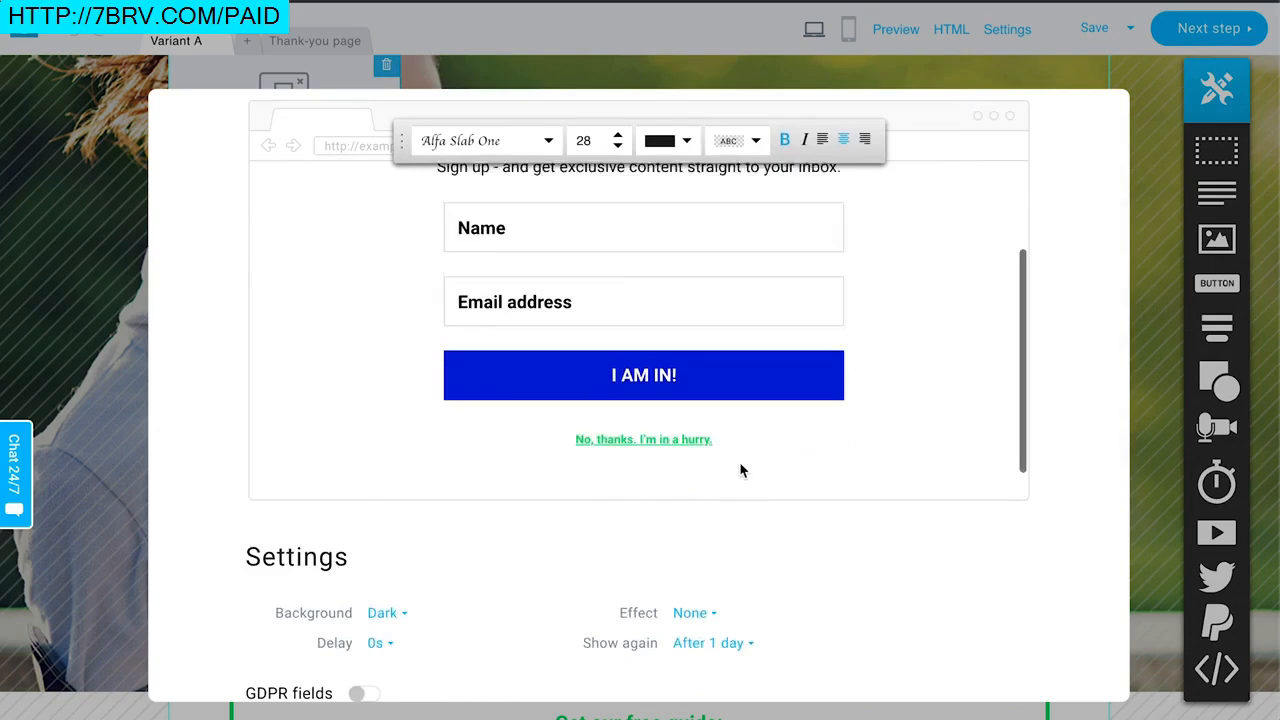
{"action": "scroll", "coordinate": [990, 500], "scroll_direction": "up", "scroll_amount": 2}
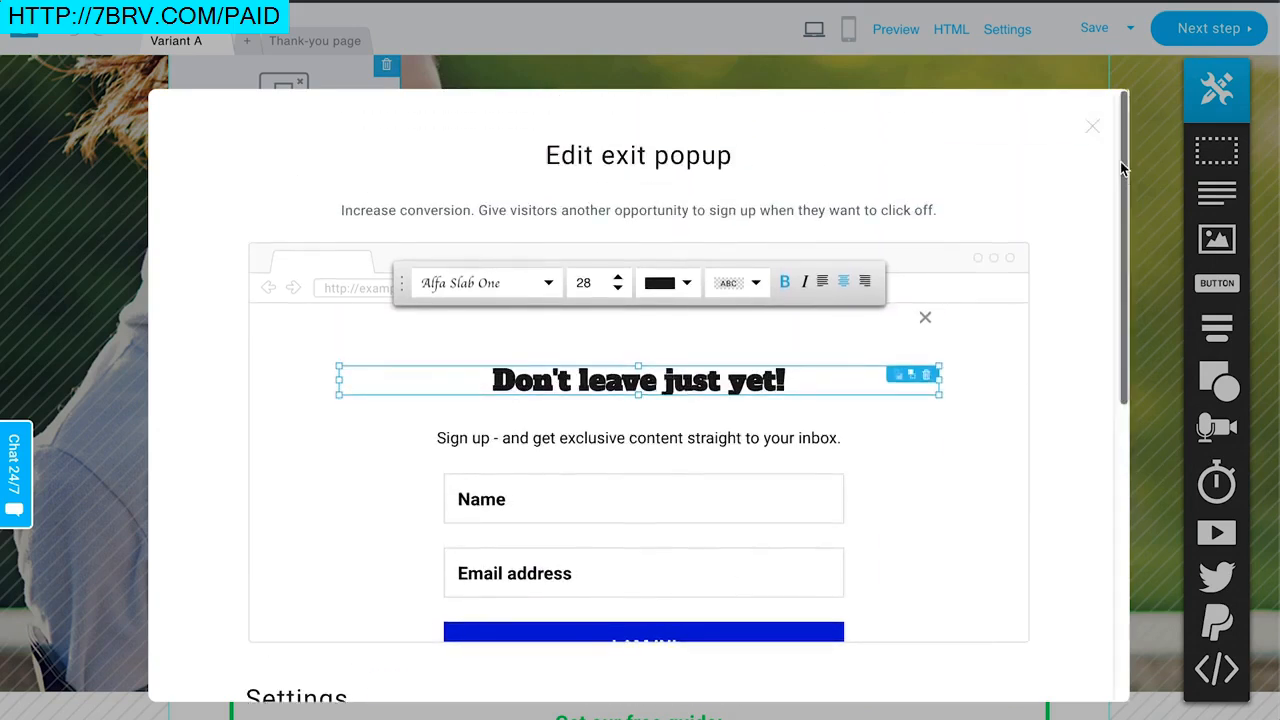
{"action": "left_click", "coordinate": [1093, 130]}
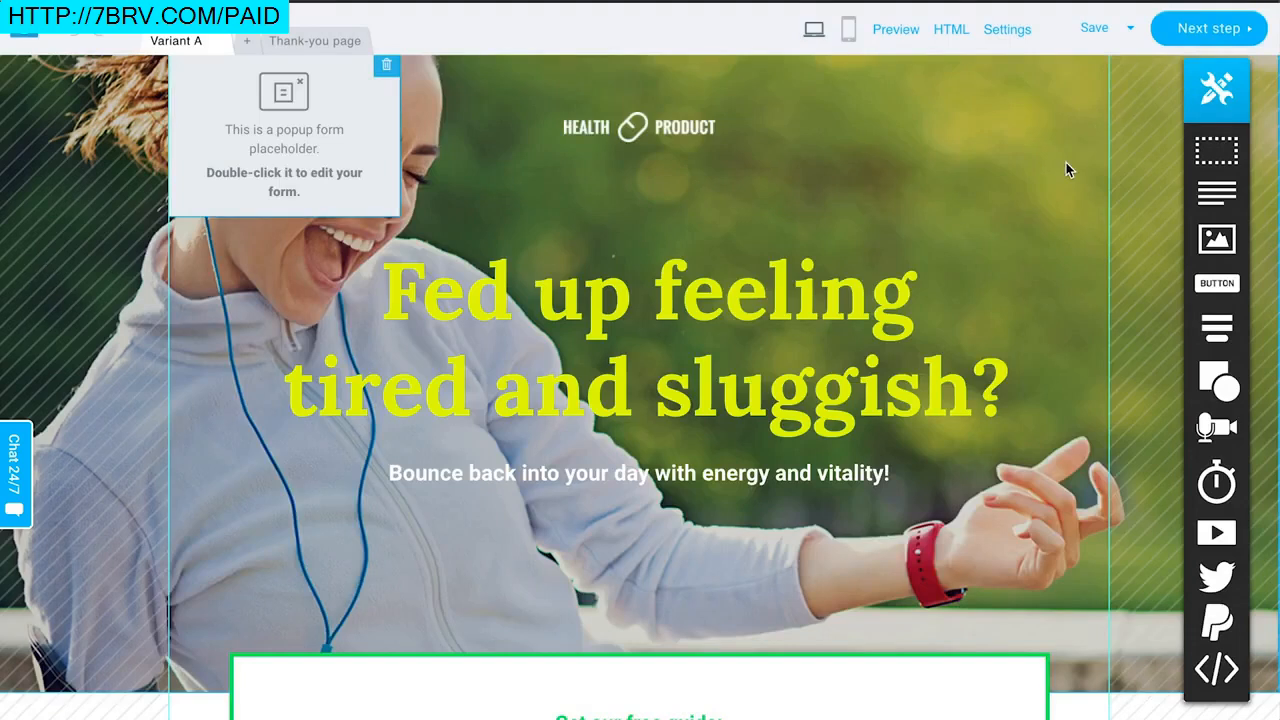
Step: View the thank-you page, check the signup form on Variant A, and return to the thank-you page
{"action": "left_click", "coordinate": [336, 46]}
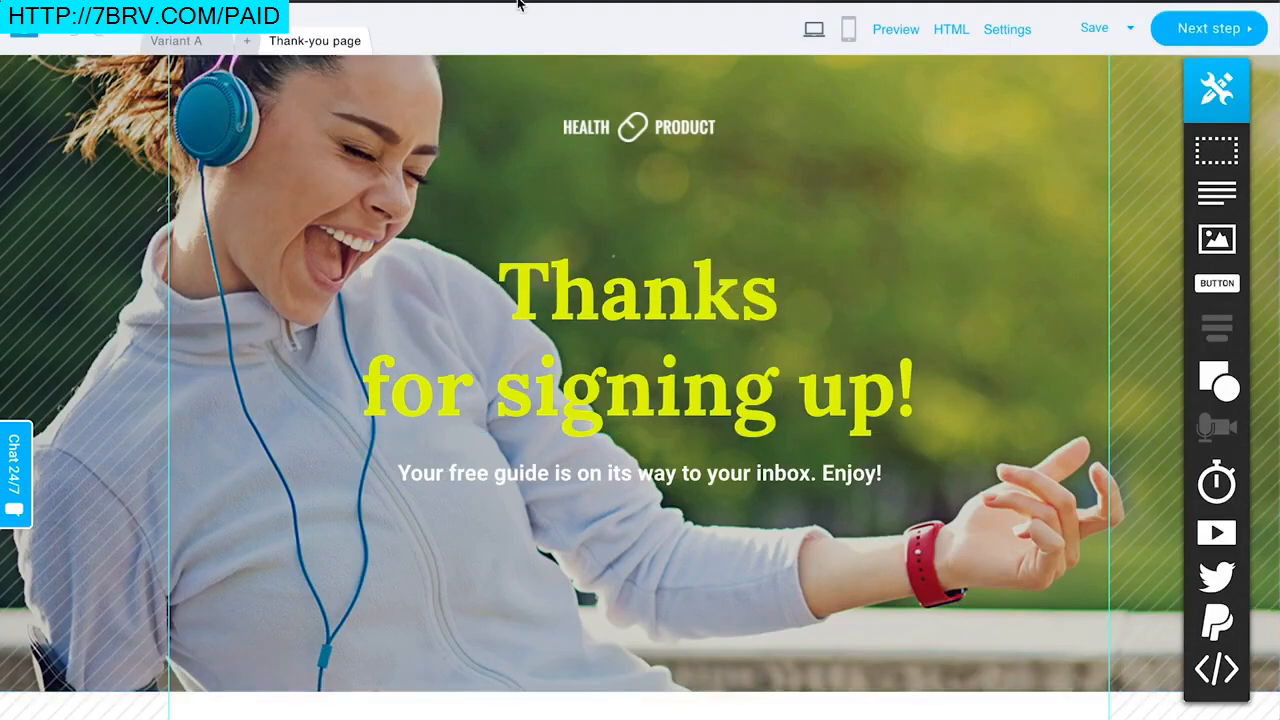
{"action": "left_click", "coordinate": [173, 44]}
{"action": "scroll", "coordinate": [704, 448], "scroll_direction": "down", "scroll_amount": 3}
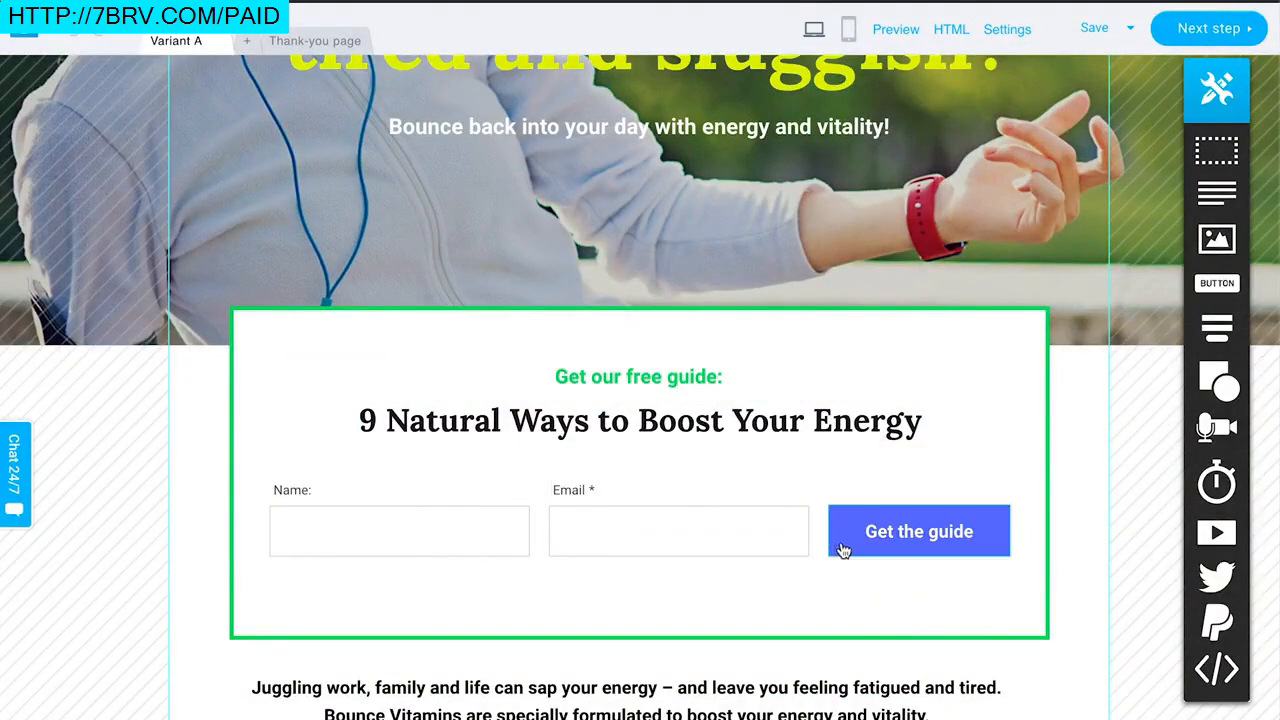
{"action": "left_click", "coordinate": [314, 41]}
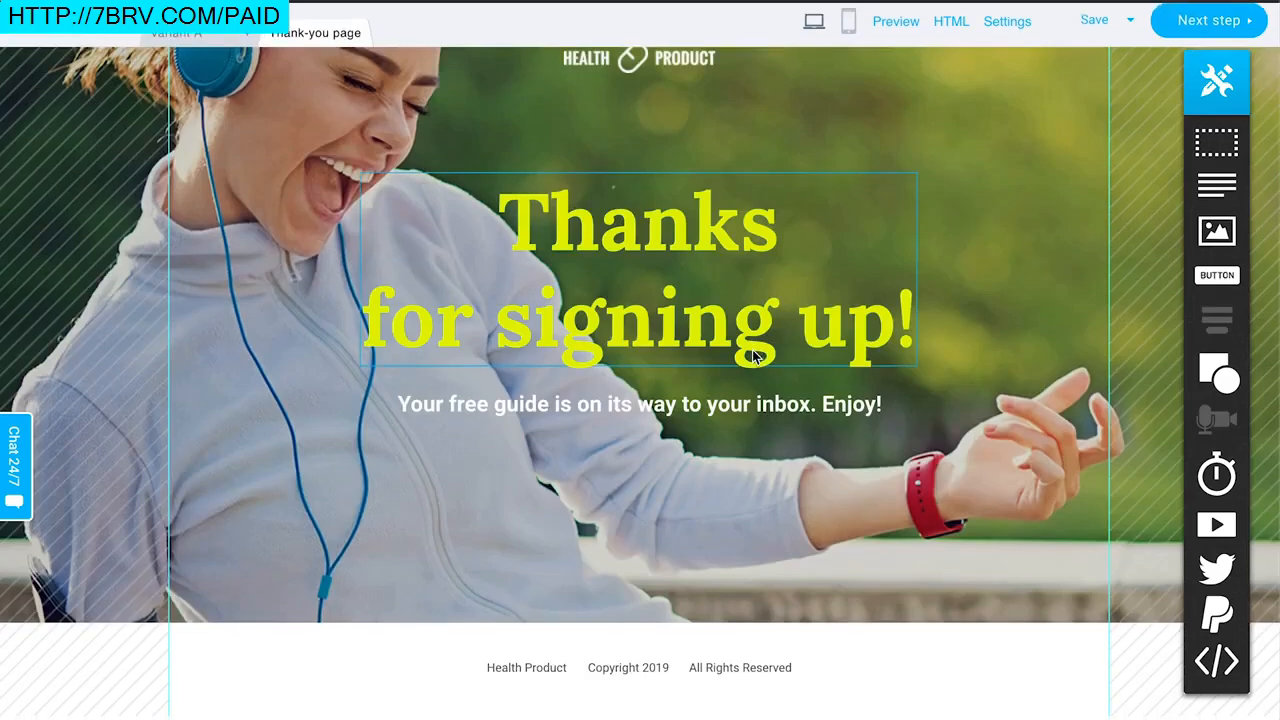
Step: Try a button below the thank-you message, view its link settings without changing them, and delete the button
{"action": "scroll", "coordinate": [752, 349], "scroll_direction": "up", "scroll_amount": 1}
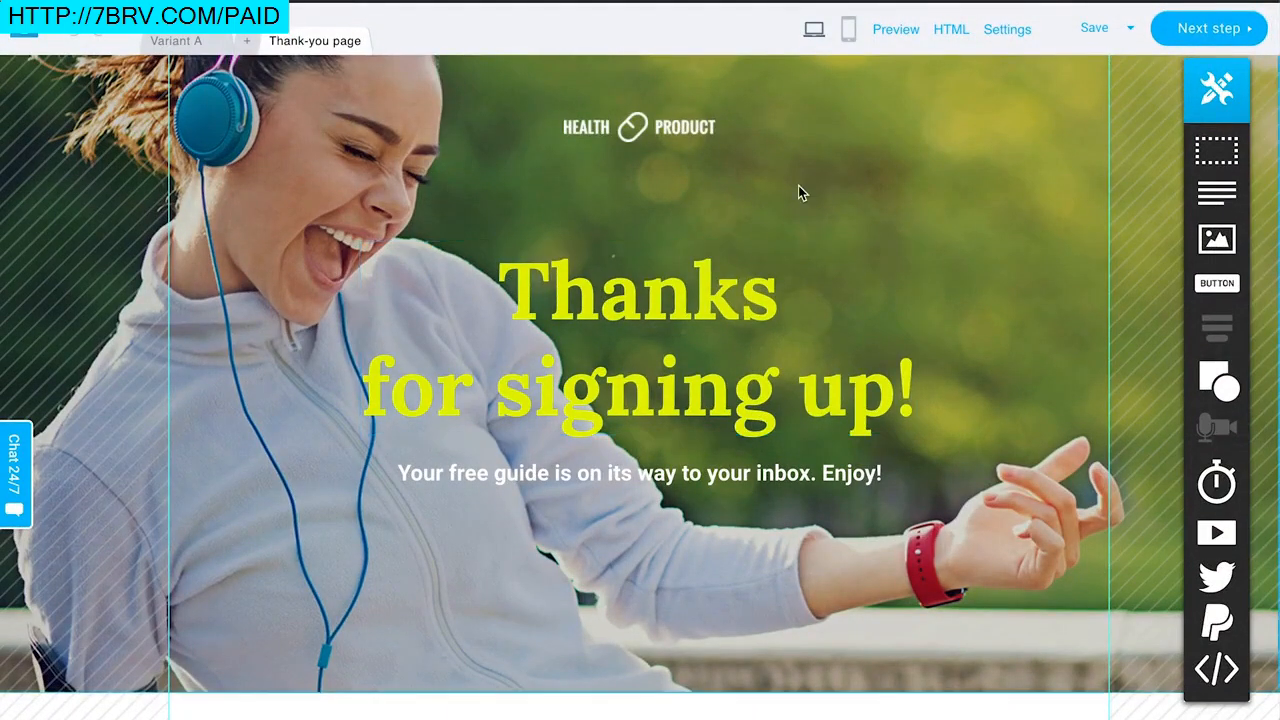
{"action": "scroll", "coordinate": [767, 187], "scroll_direction": "down", "scroll_amount": 1}
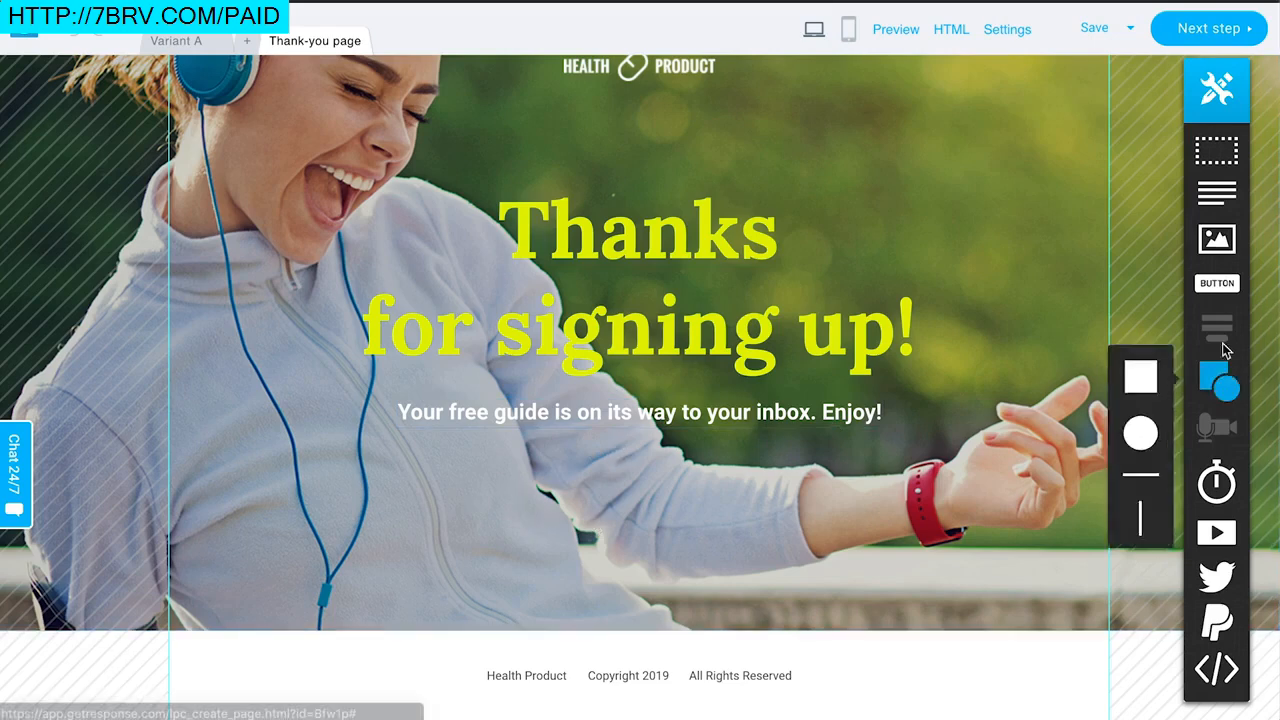
{"action": "left_click_drag", "start_coordinate": [1217, 283], "coordinate": [652, 490]}
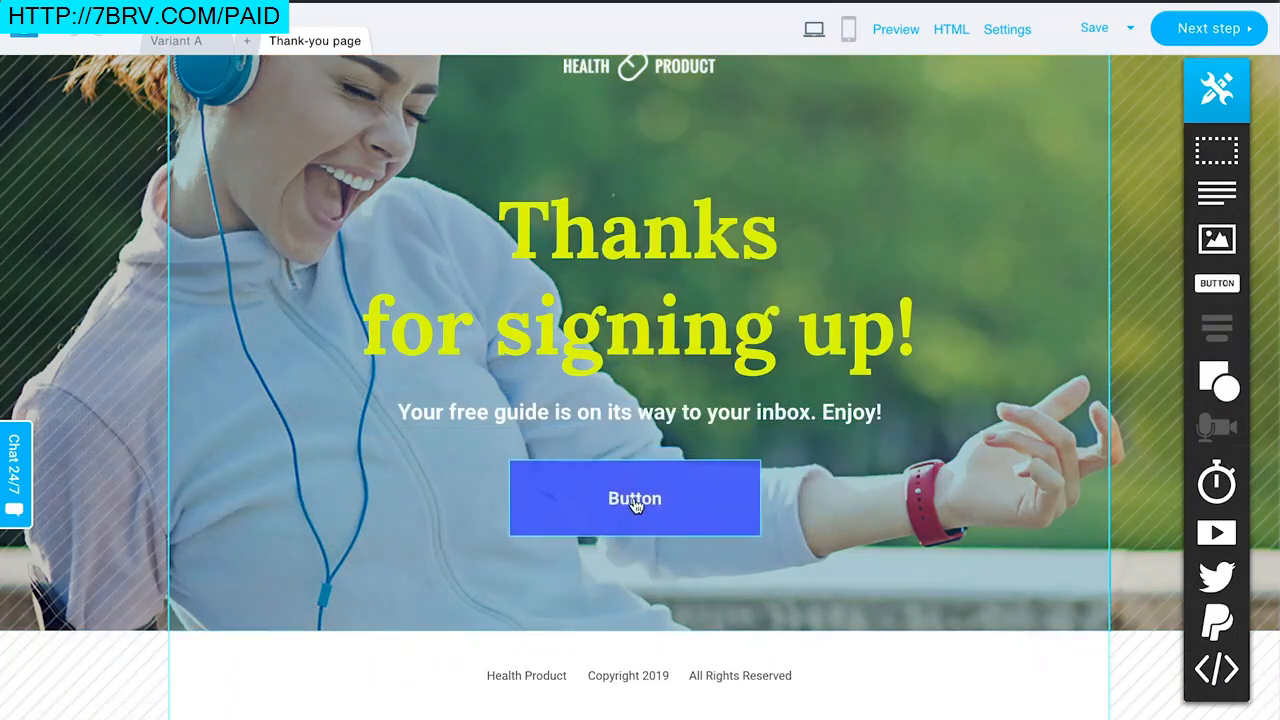
{"action": "double_click", "coordinate": [662, 507]}
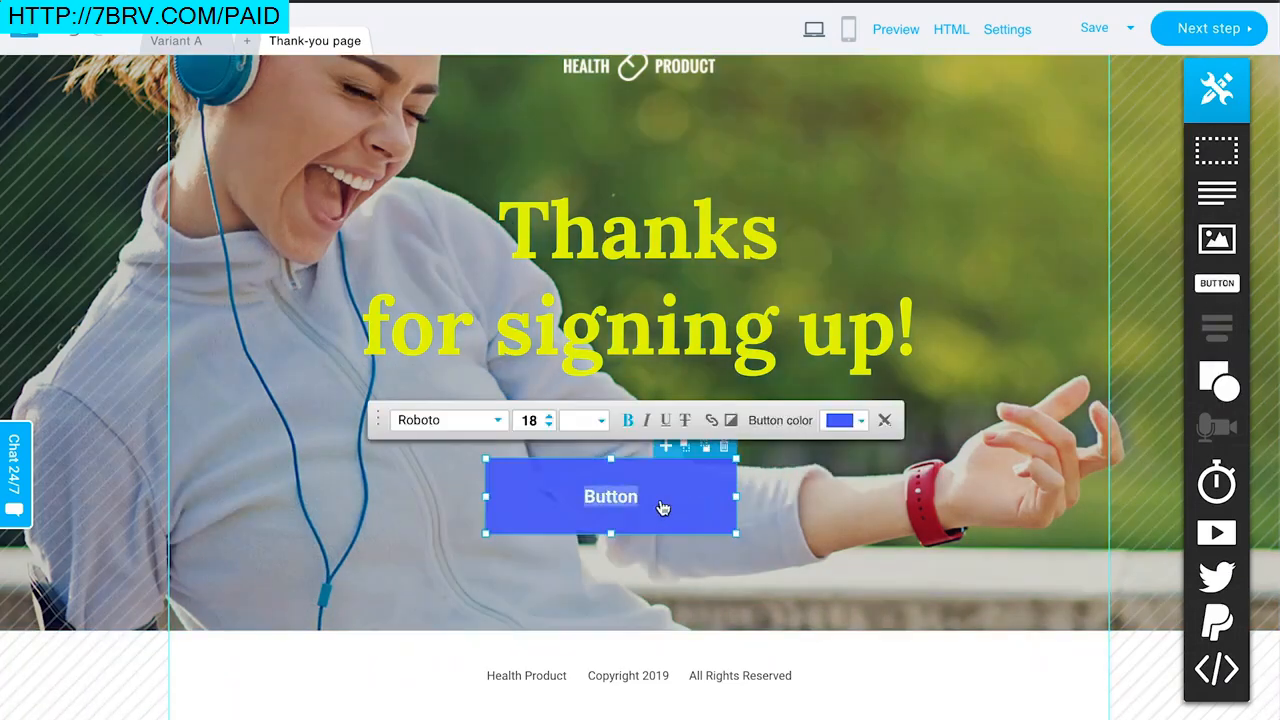
{"action": "left_click", "coordinate": [712, 420]}
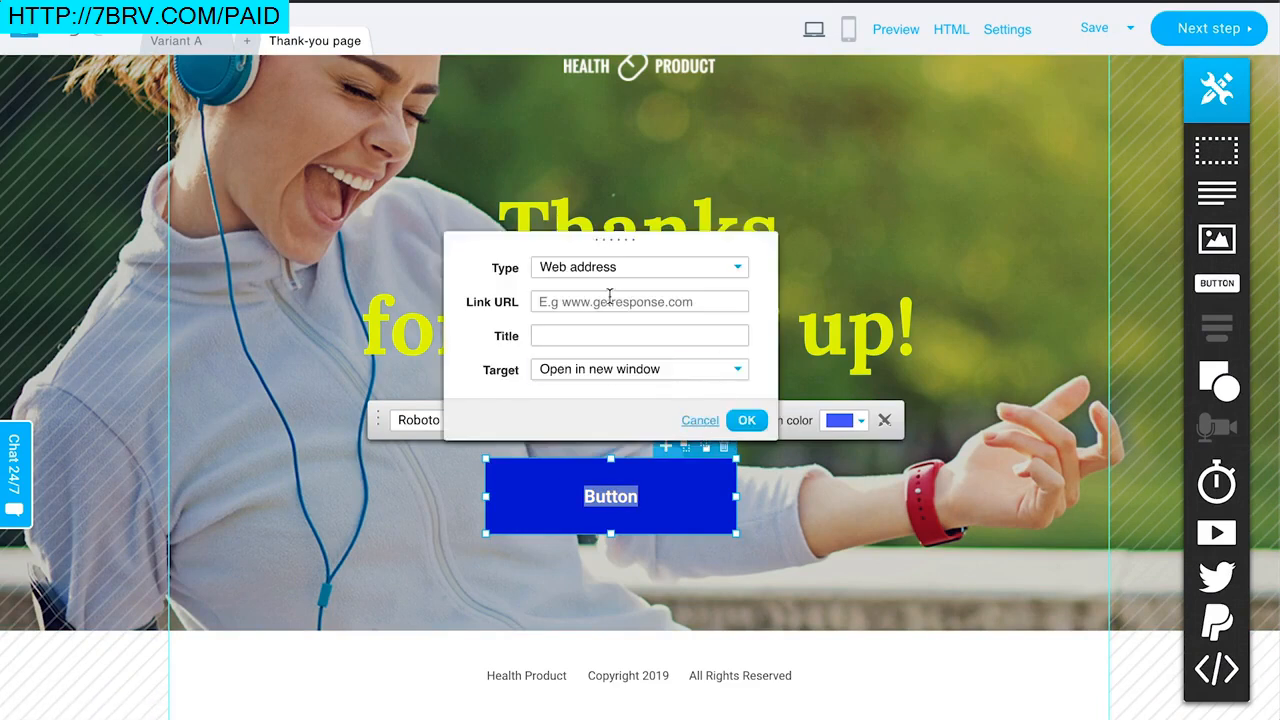
{"action": "left_click", "coordinate": [700, 420]}
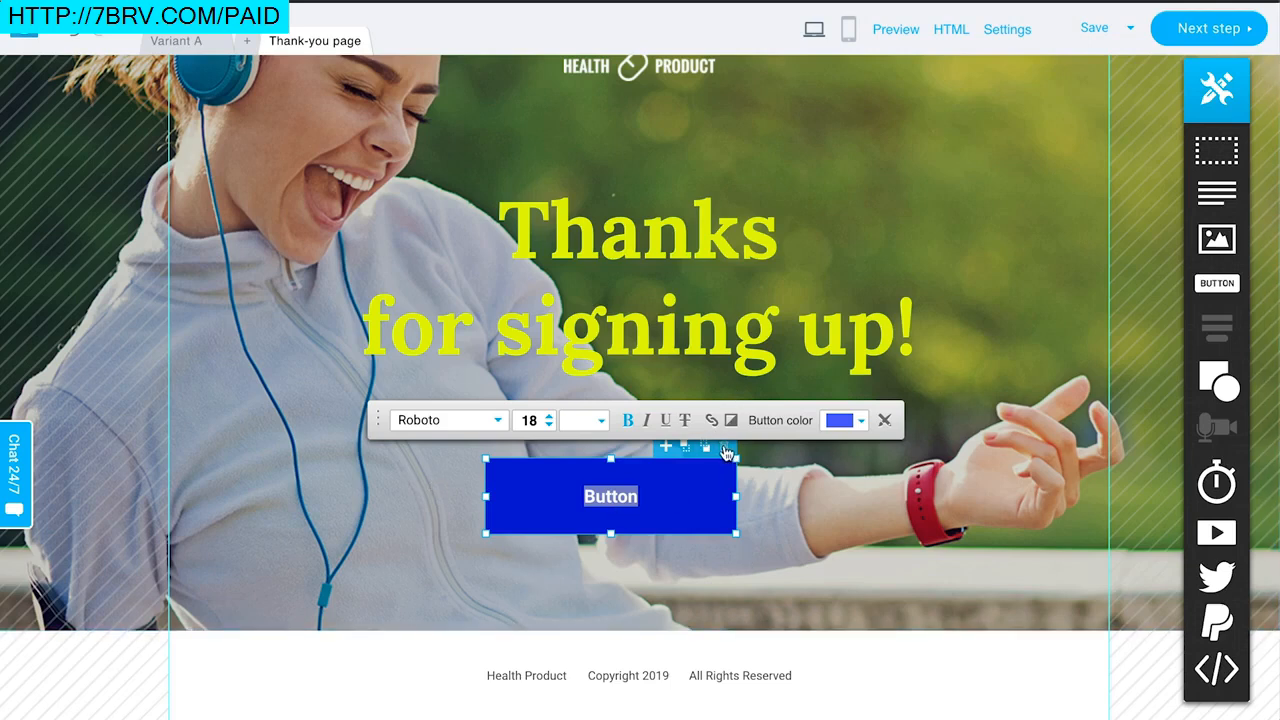
{"action": "left_click", "coordinate": [726, 449]}
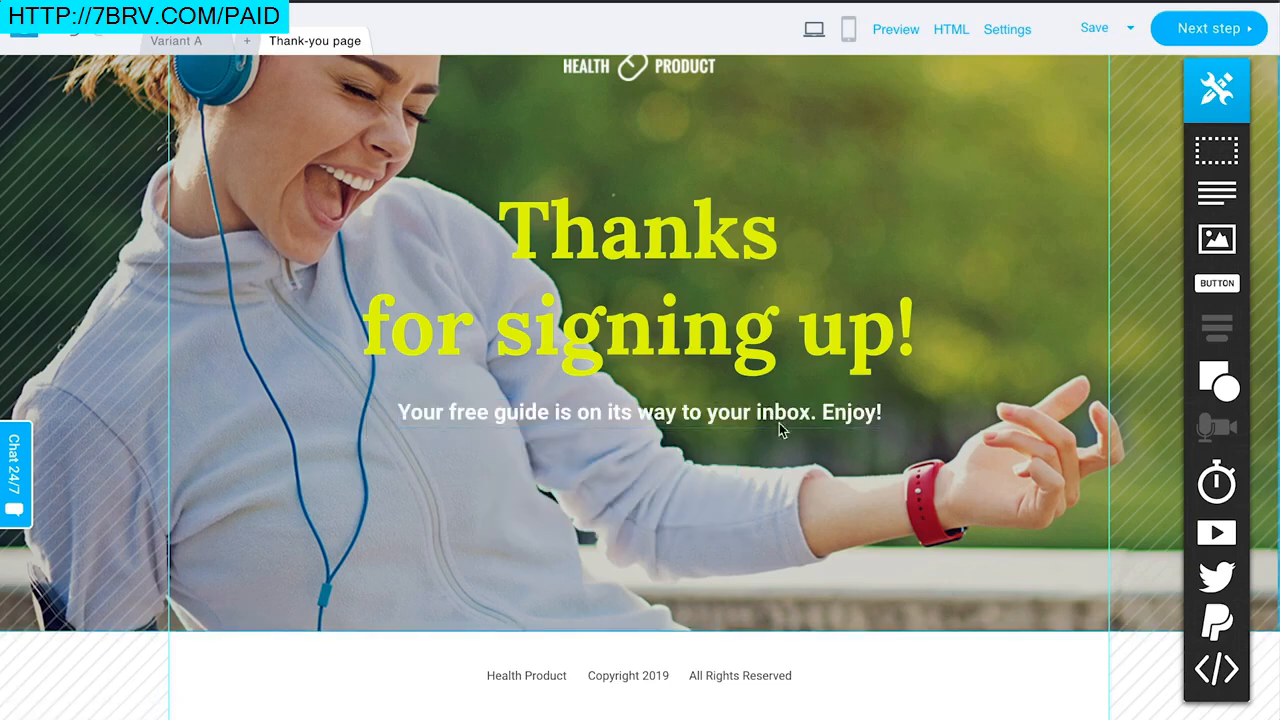
Step: Select the Health Product logo on the thank-you page, and return to Variant A
{"action": "scroll", "coordinate": [522, 209], "scroll_direction": "up", "scroll_amount": 1}
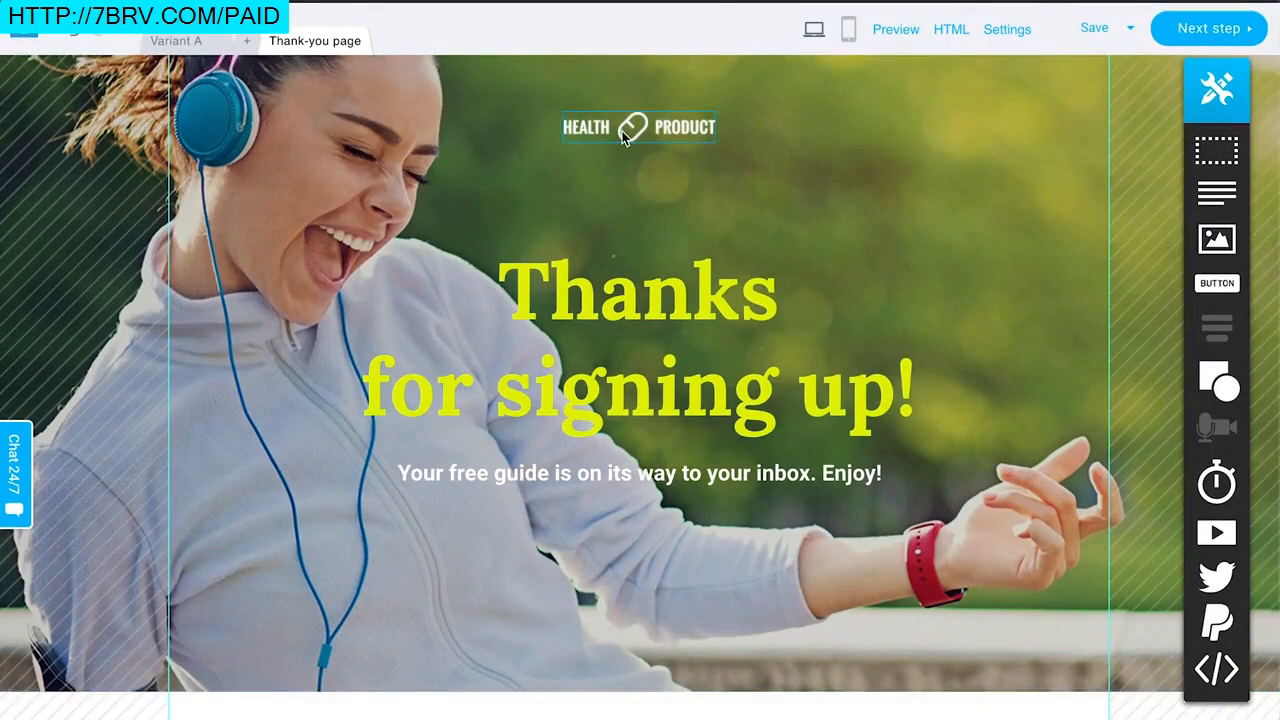
{"action": "left_click", "coordinate": [622, 131]}
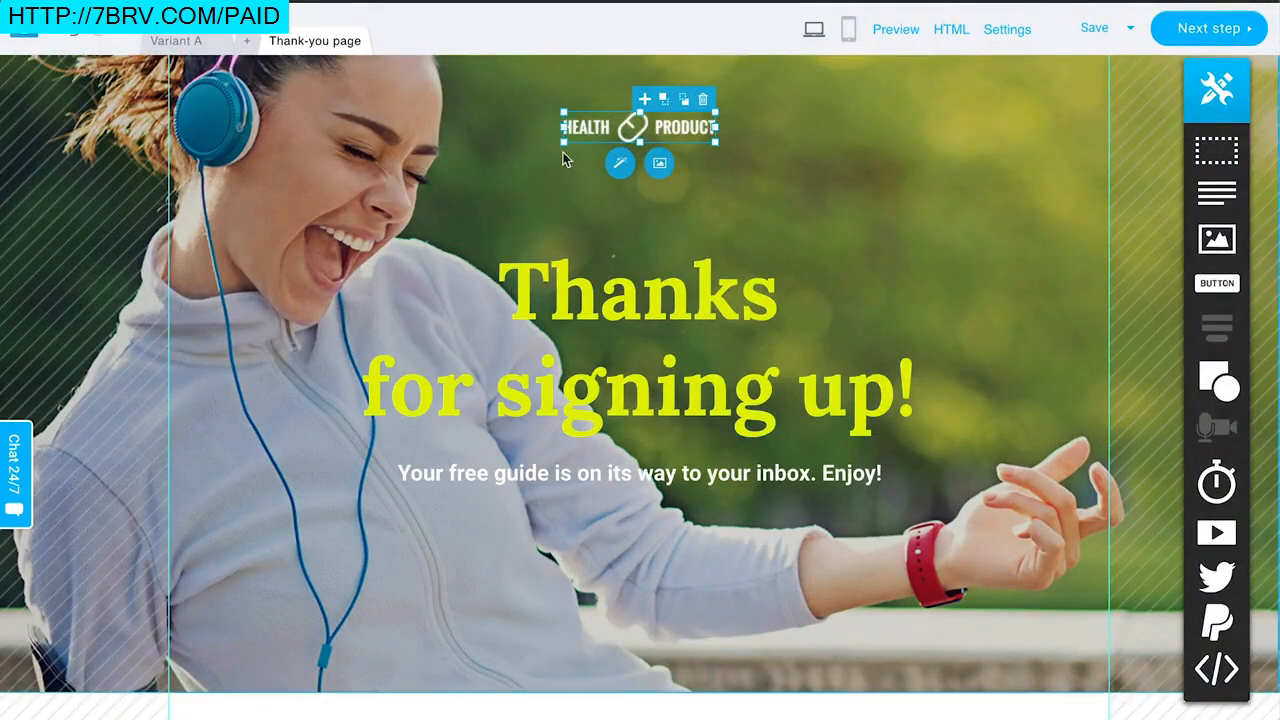
{"action": "left_click", "coordinate": [168, 39]}
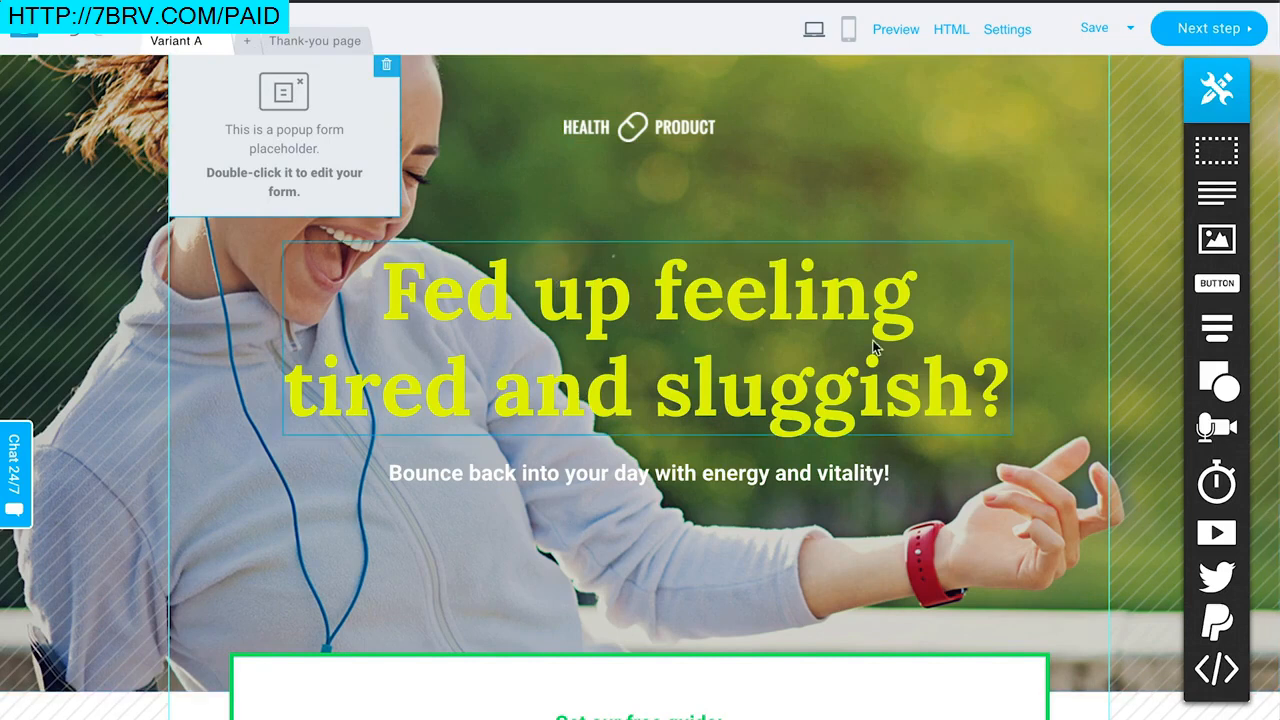
Step: Look through Variant A from the headline to the green signup form at the page's end
{"action": "scroll", "coordinate": [838, 325], "scroll_direction": "down", "scroll_amount": 1}
{"action": "scroll", "coordinate": [760, 210], "scroll_direction": "down", "scroll_amount": 1}
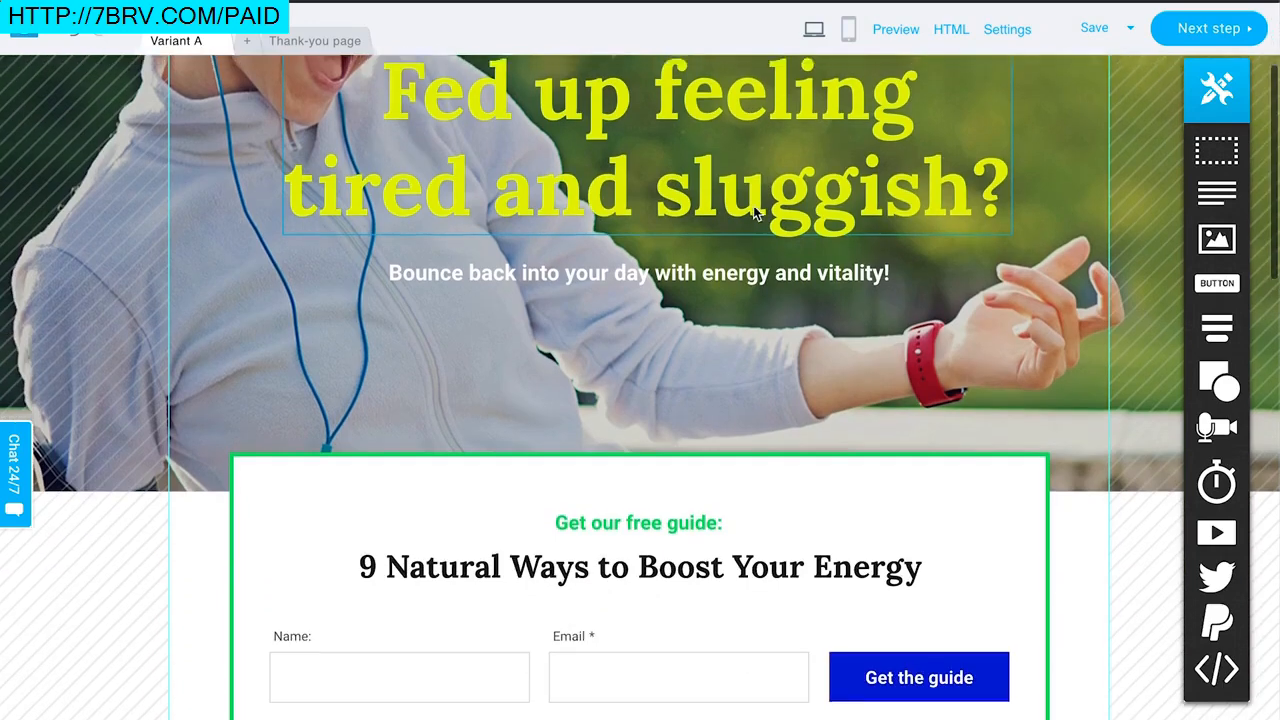
{"action": "scroll", "coordinate": [717, 165], "scroll_direction": "down", "scroll_amount": 2}
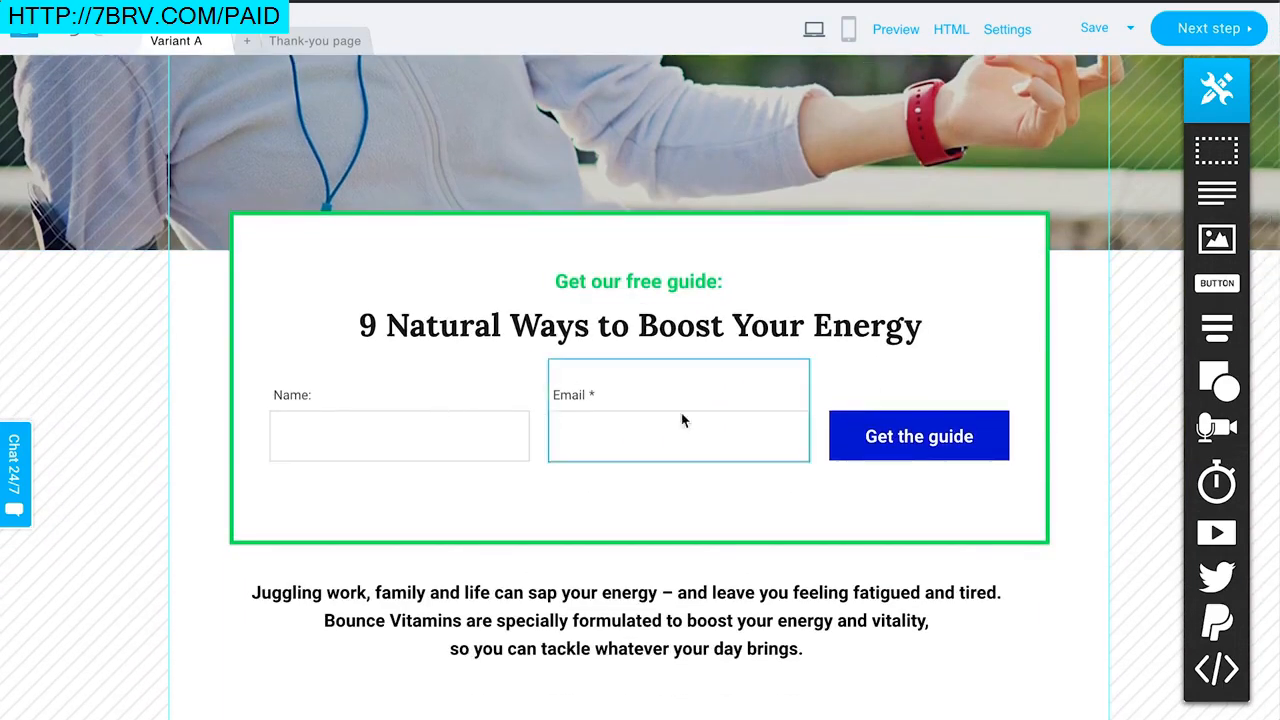
{"action": "scroll", "coordinate": [700, 415], "scroll_direction": "down", "scroll_amount": 1}
{"action": "scroll", "coordinate": [477, 451], "scroll_direction": "down", "scroll_amount": 4}
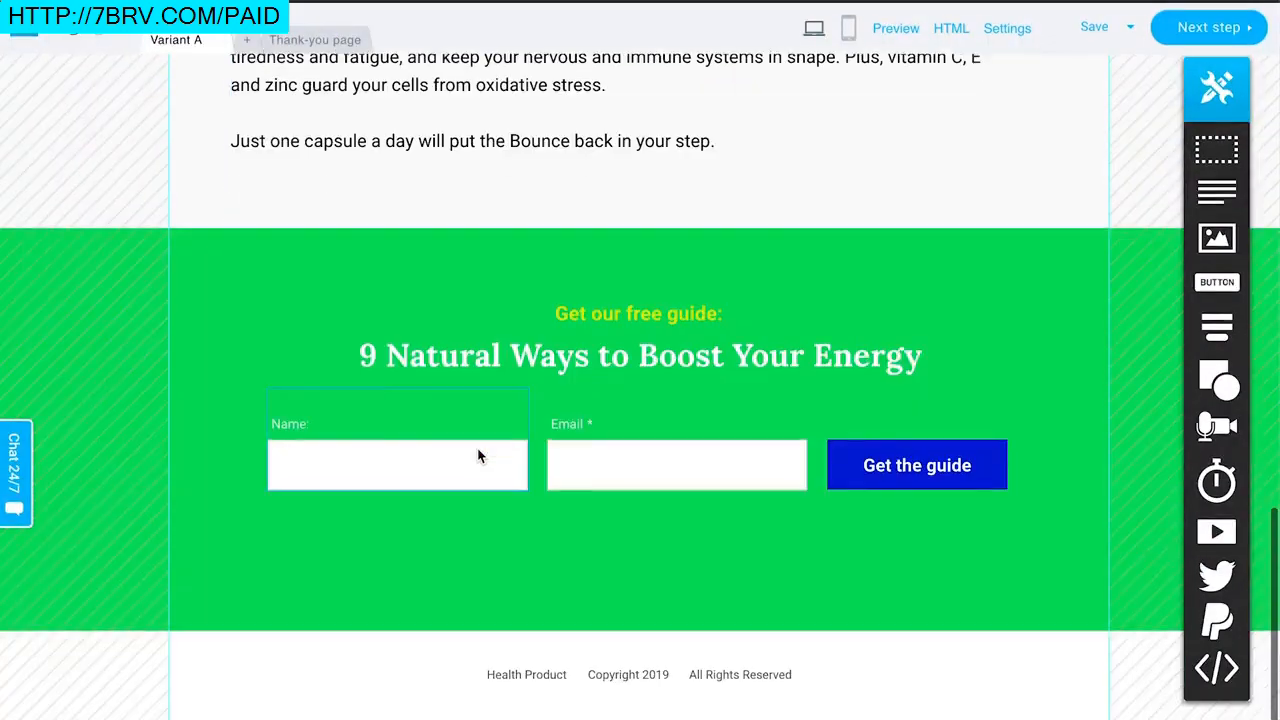
{"action": "scroll", "coordinate": [477, 451], "scroll_direction": "up", "scroll_amount": 2}
{"action": "scroll", "coordinate": [477, 451], "scroll_direction": "down", "scroll_amount": 2}
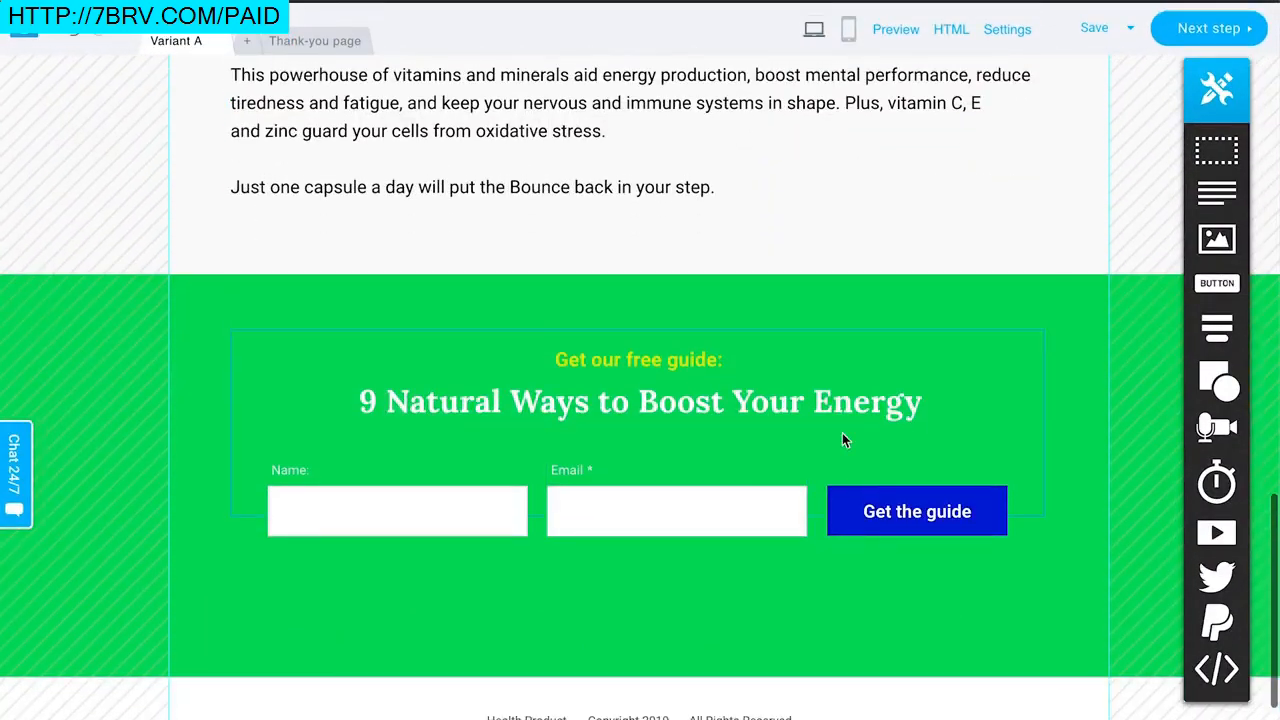
{"action": "scroll", "coordinate": [779, 341], "scroll_direction": "up", "scroll_amount": 10}
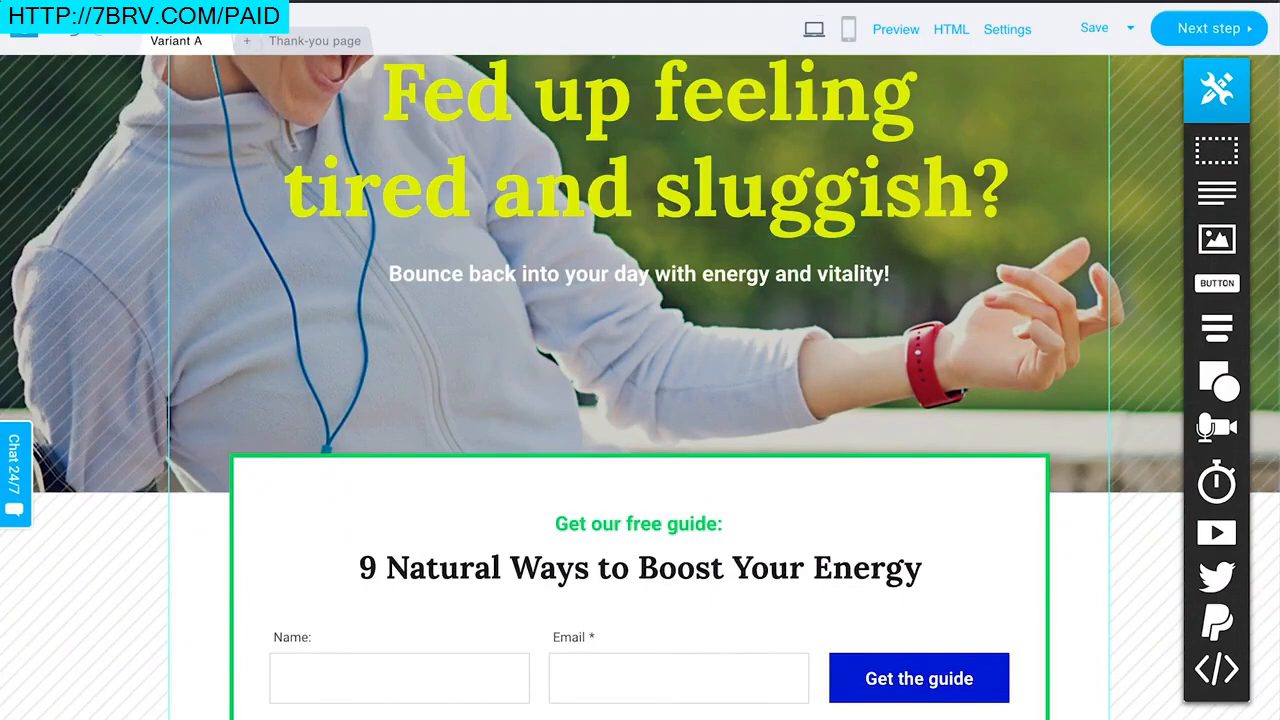
{"action": "scroll", "coordinate": [562, 402], "scroll_direction": "up", "scroll_amount": 3}
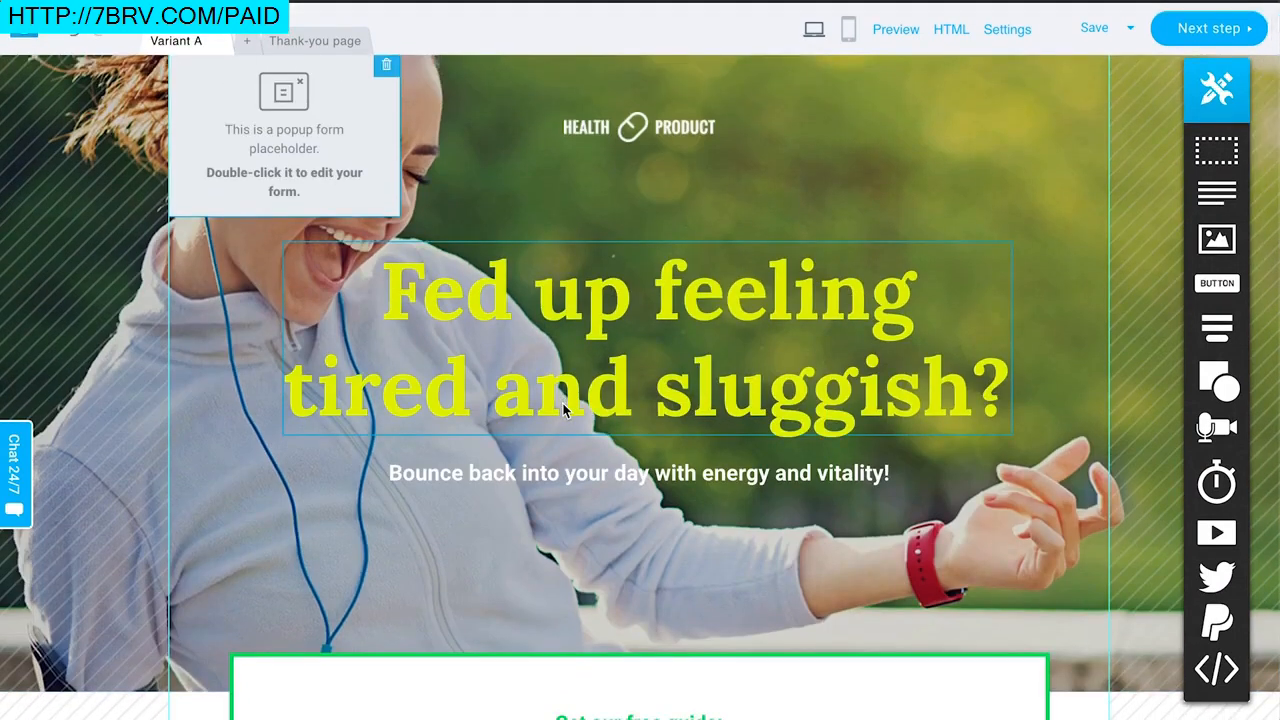
Step: Open the field selection of the white signup form, review the available order form fields, and close it without changes
{"action": "scroll", "coordinate": [562, 402], "scroll_direction": "down", "scroll_amount": 5}
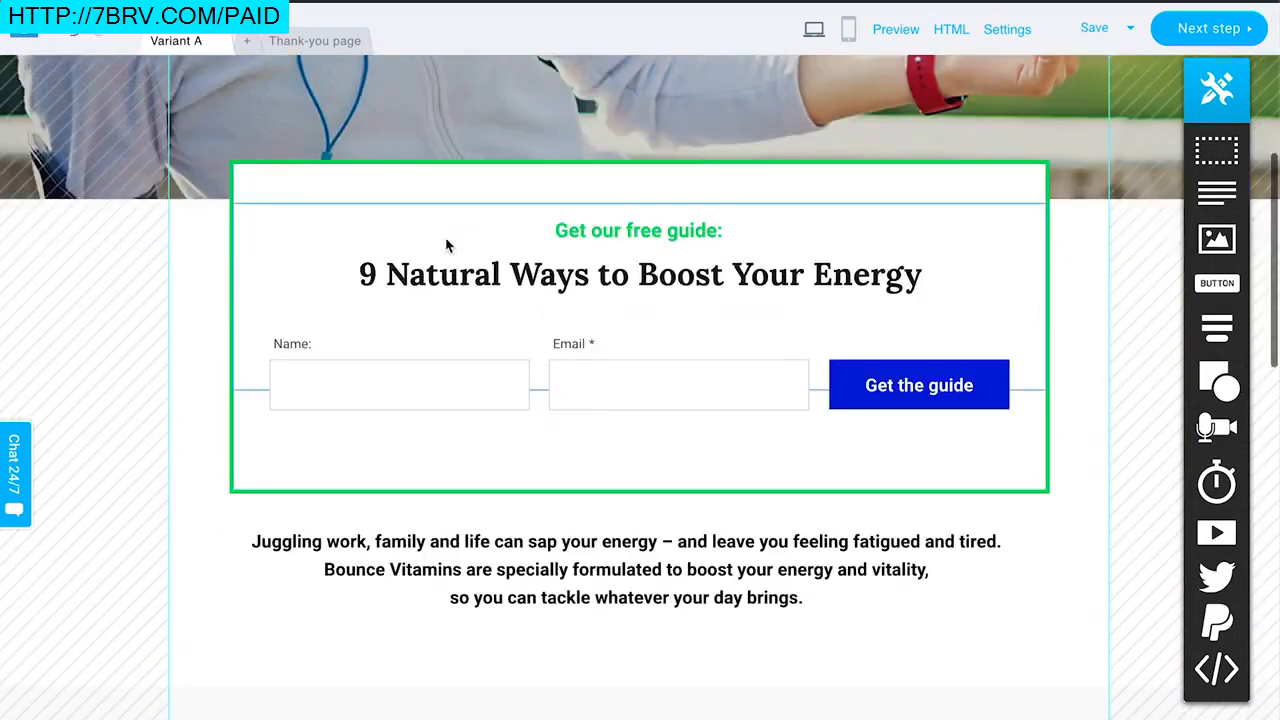
{"action": "left_click", "coordinate": [316, 294]}
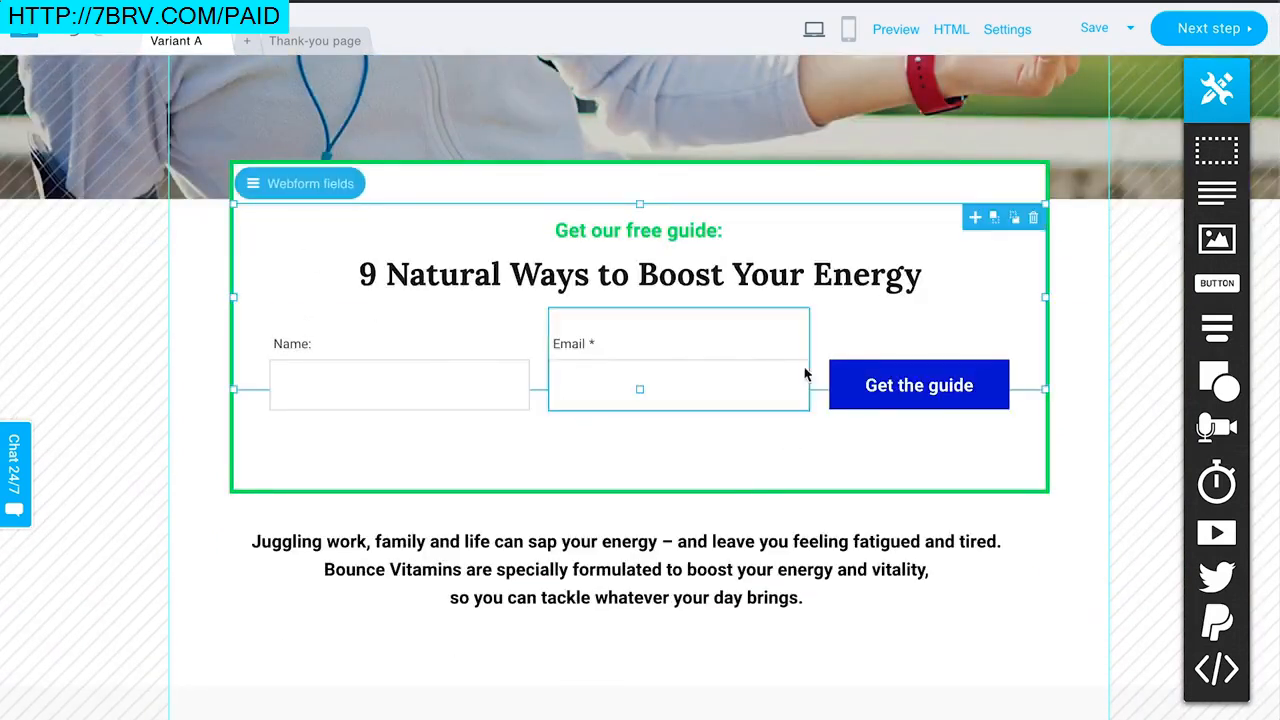
{"action": "left_click", "coordinate": [314, 686]}
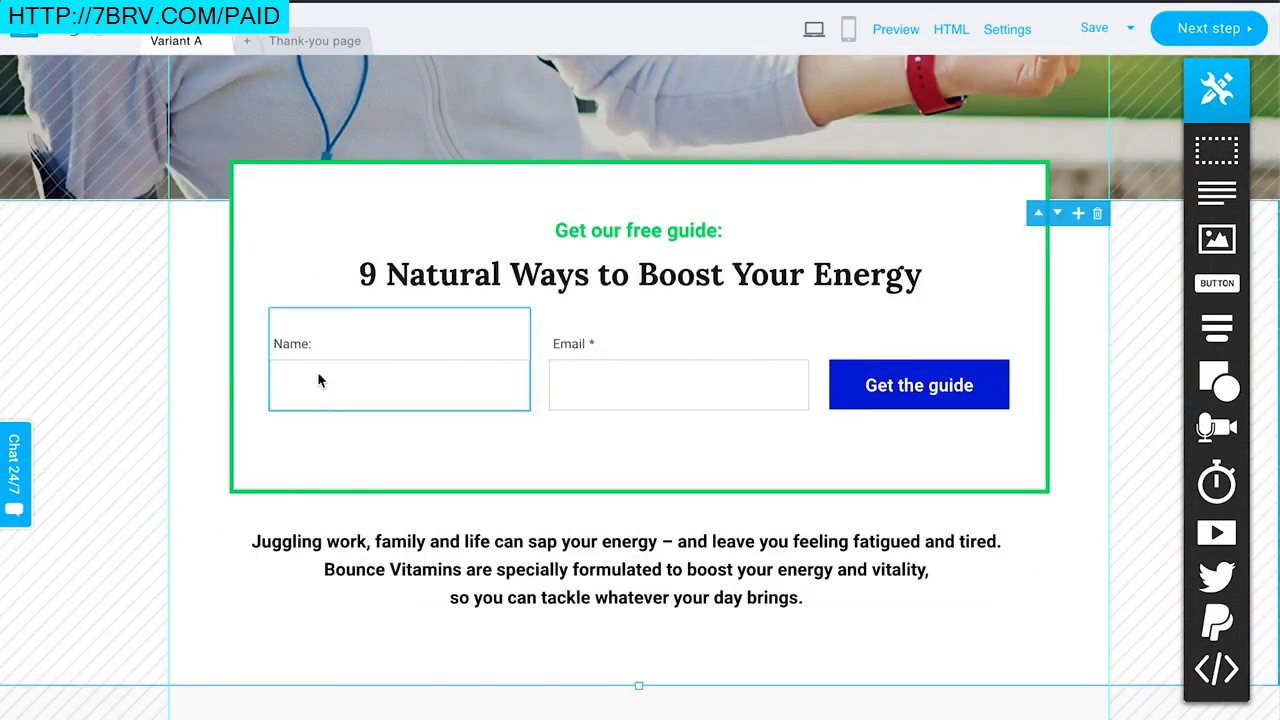
{"action": "left_click", "coordinate": [322, 287]}
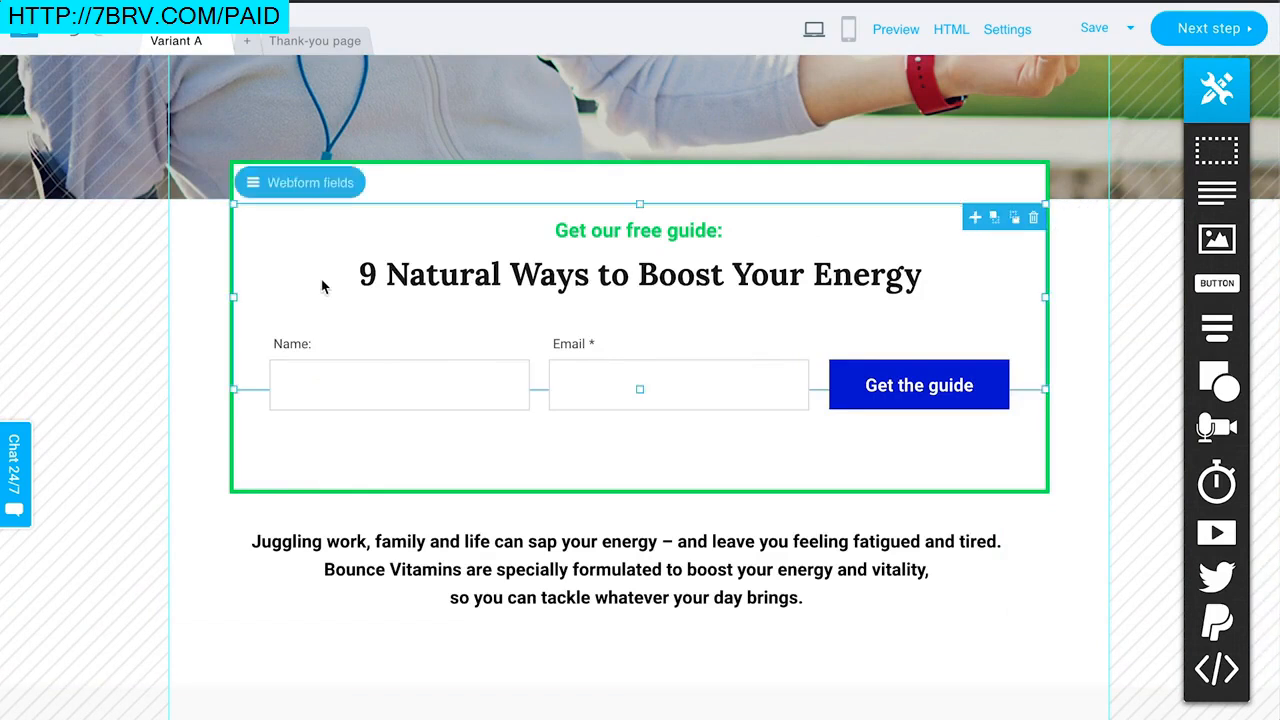
{"action": "left_click", "coordinate": [302, 186]}
{"action": "scroll", "coordinate": [436, 405], "scroll_direction": "down", "scroll_amount": 3}
{"action": "scroll", "coordinate": [437, 408], "scroll_direction": "up", "scroll_amount": 3}
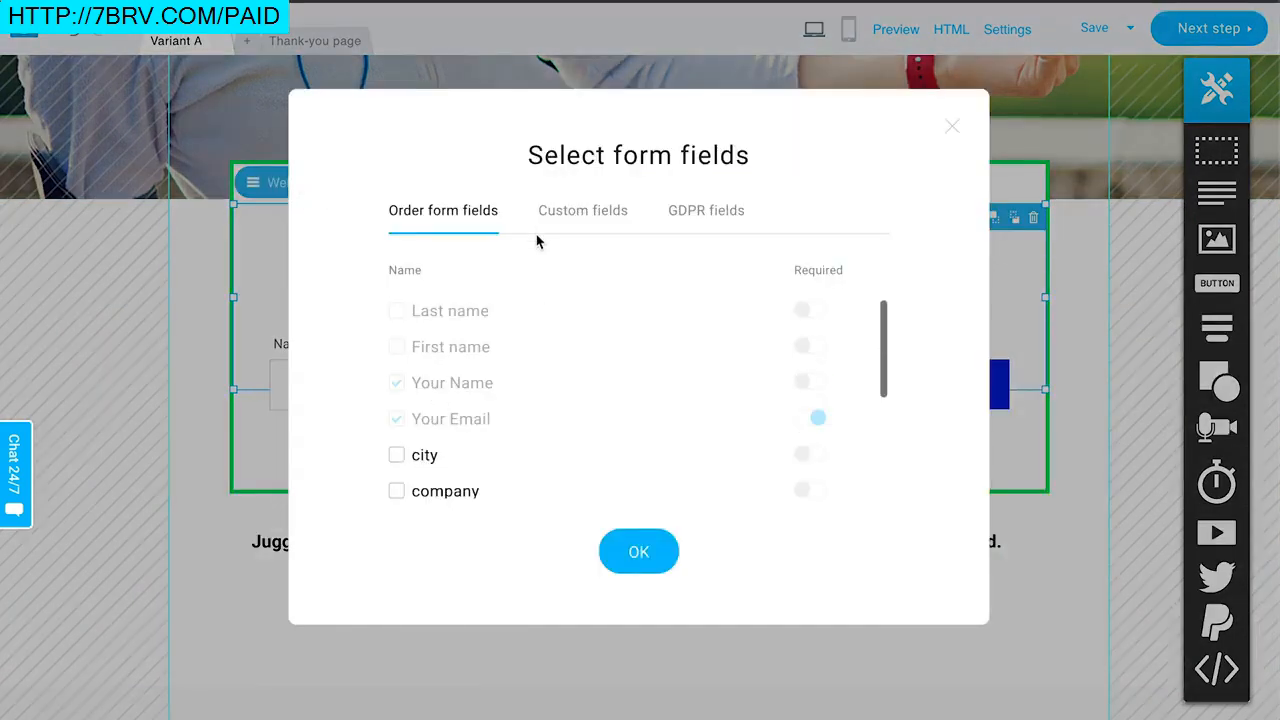
{"action": "left_click", "coordinate": [954, 127]}
Step: Examine the green signup form near the footer and the static and popup form types available for the page
{"action": "scroll", "coordinate": [991, 423], "scroll_direction": "down", "scroll_amount": 3}
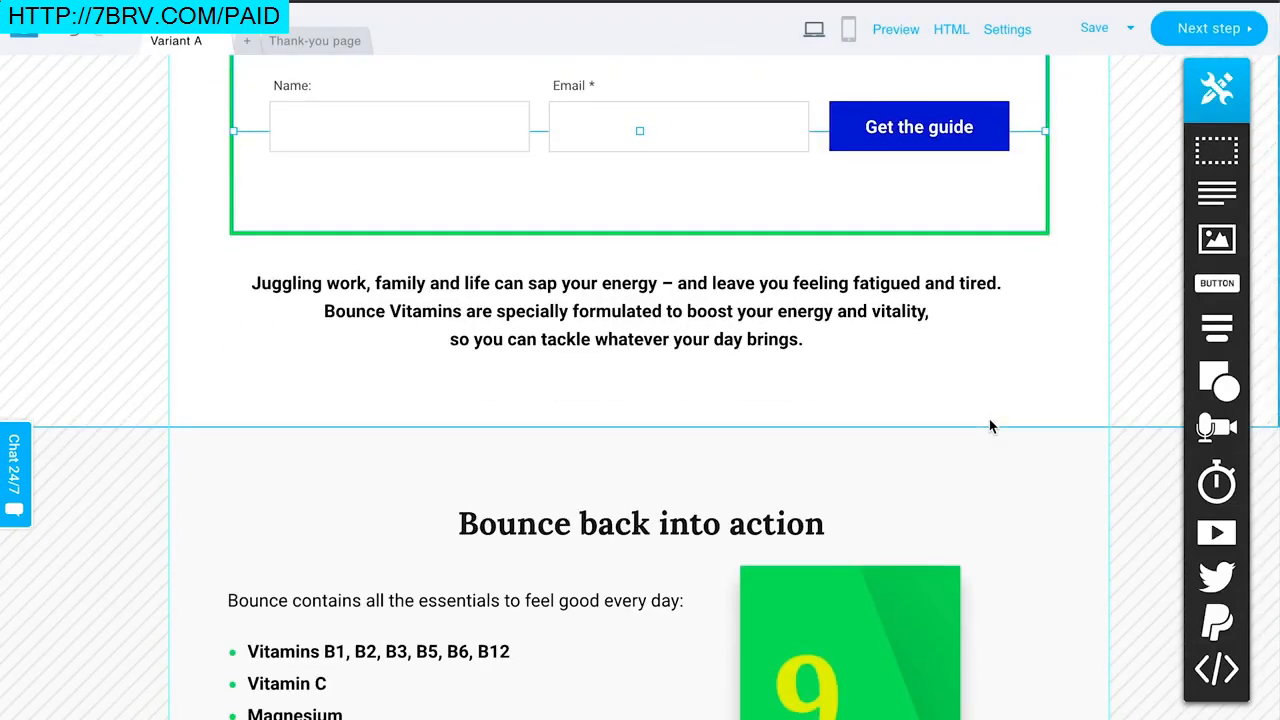
{"action": "scroll", "coordinate": [990, 426], "scroll_direction": "down", "scroll_amount": 10}
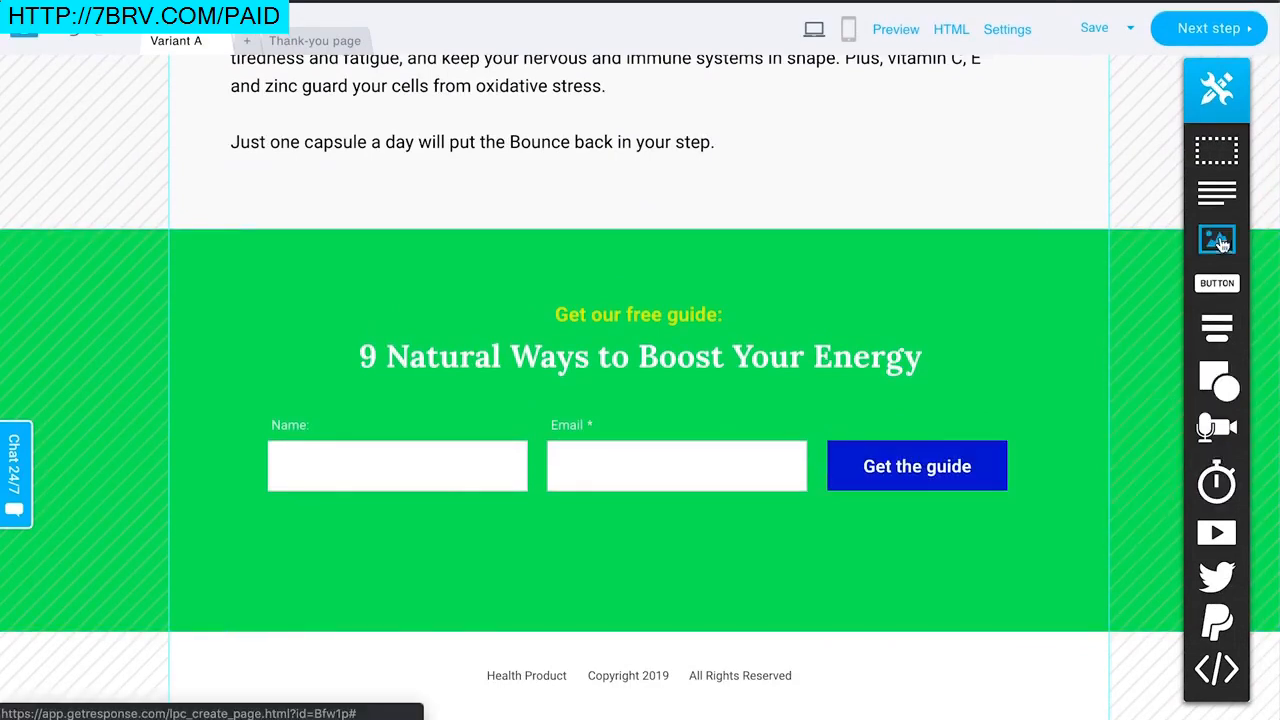
{"action": "mouse_move", "coordinate": [1210, 337]}
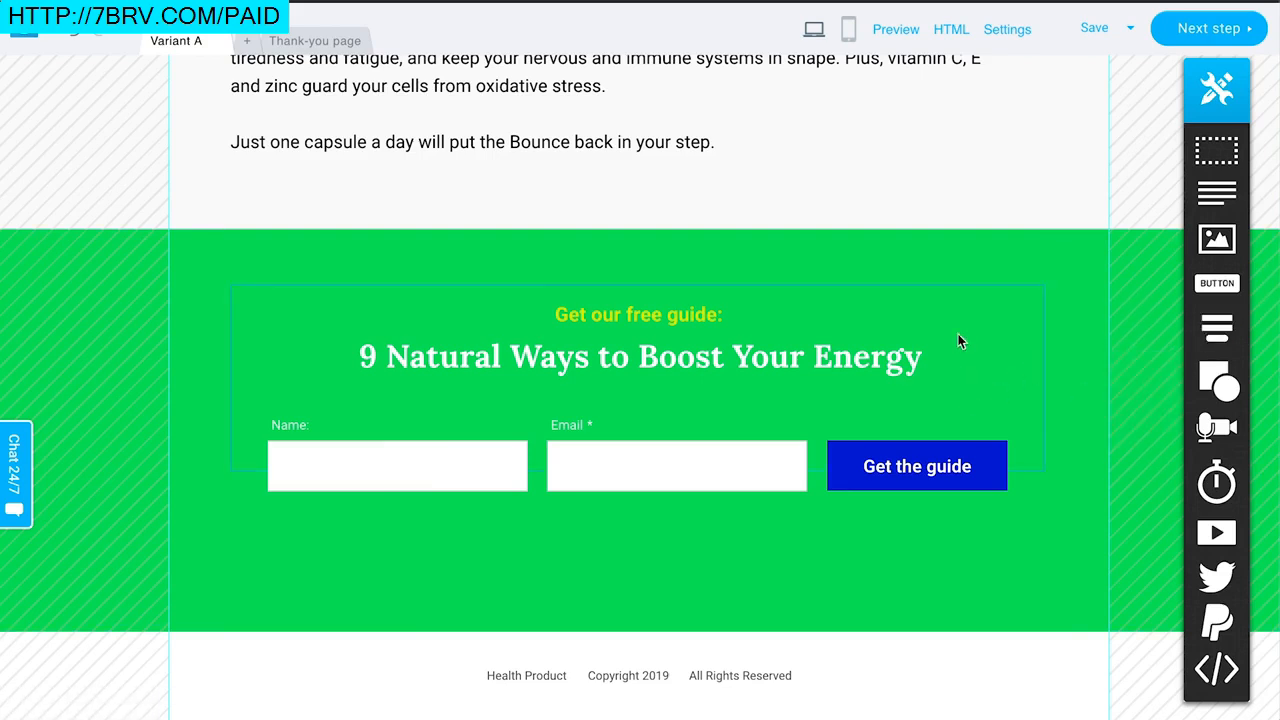
{"action": "left_click", "coordinate": [977, 357]}
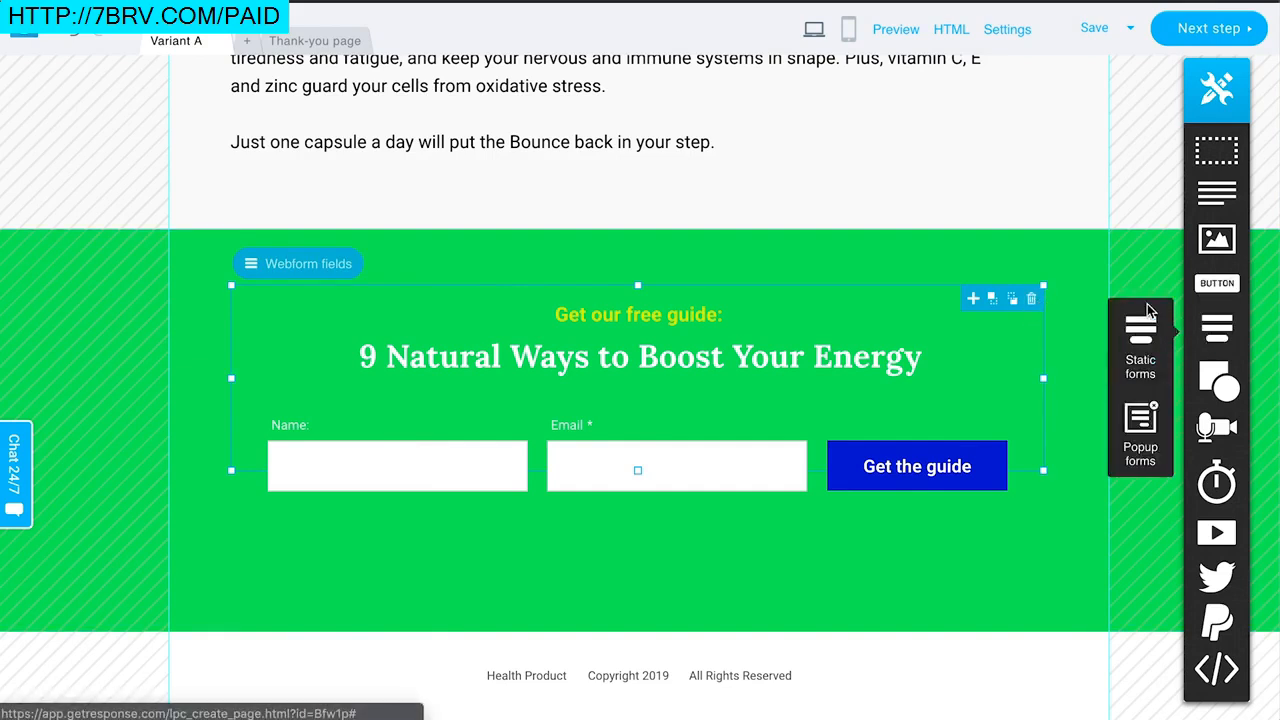
{"action": "left_click", "coordinate": [1150, 219]}
{"action": "scroll", "coordinate": [1150, 219], "scroll_direction": "up", "scroll_amount": 1}
{"action": "scroll", "coordinate": [1150, 219], "scroll_direction": "up", "scroll_amount": 5}
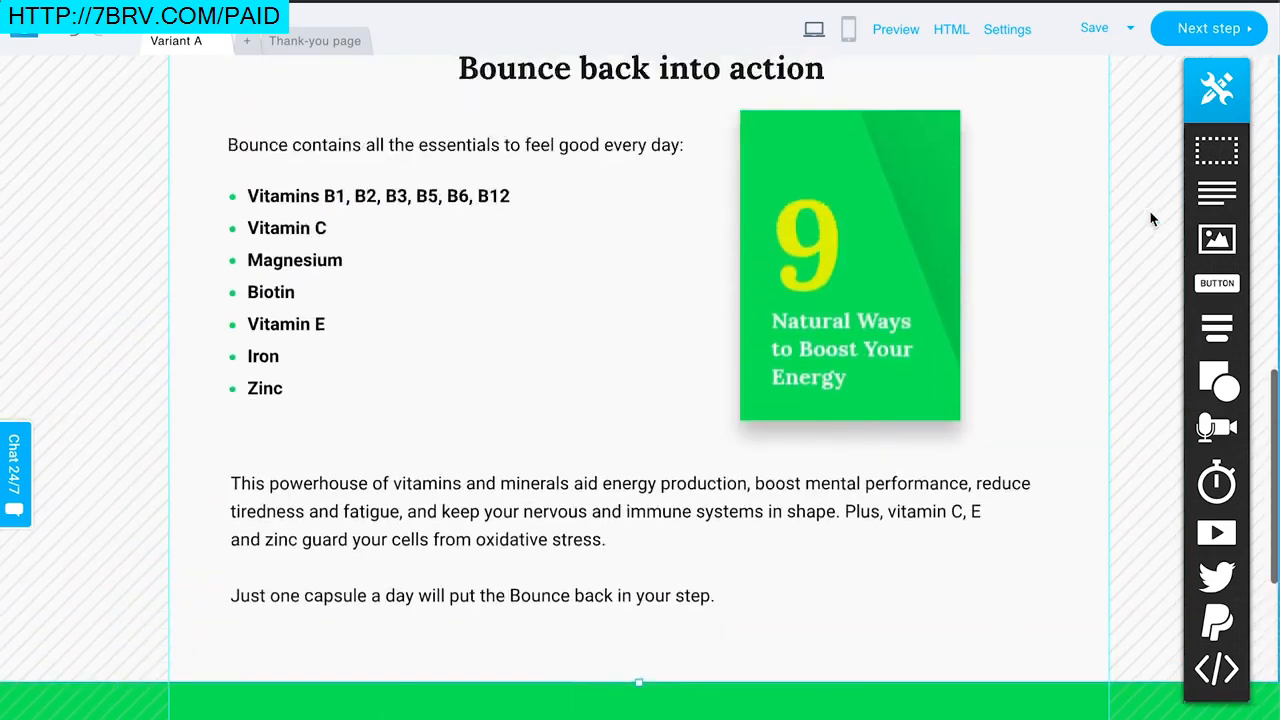
Step: Check the editing options of the green guide cover image and the text formatting options of the main headline
{"action": "left_click", "coordinate": [910, 355]}
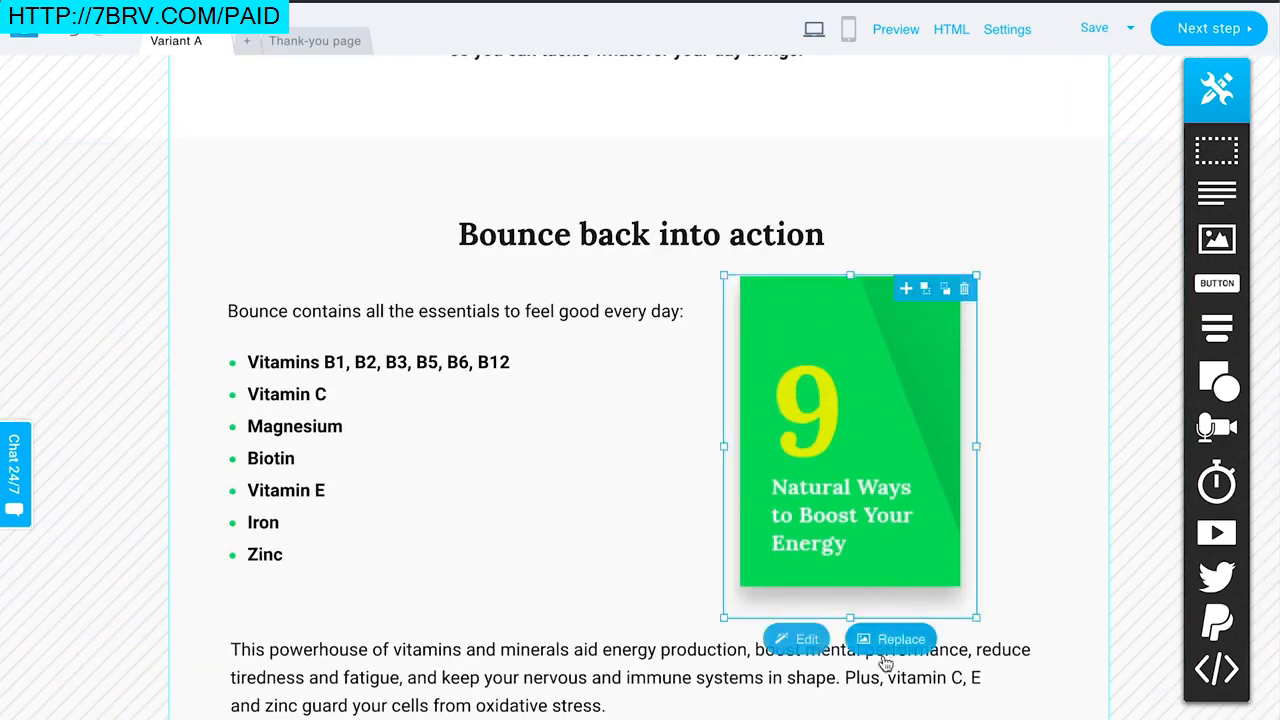
{"action": "scroll", "coordinate": [906, 229], "scroll_direction": "up", "scroll_amount": 4}
{"action": "scroll", "coordinate": [892, 296], "scroll_direction": "up", "scroll_amount": 4}
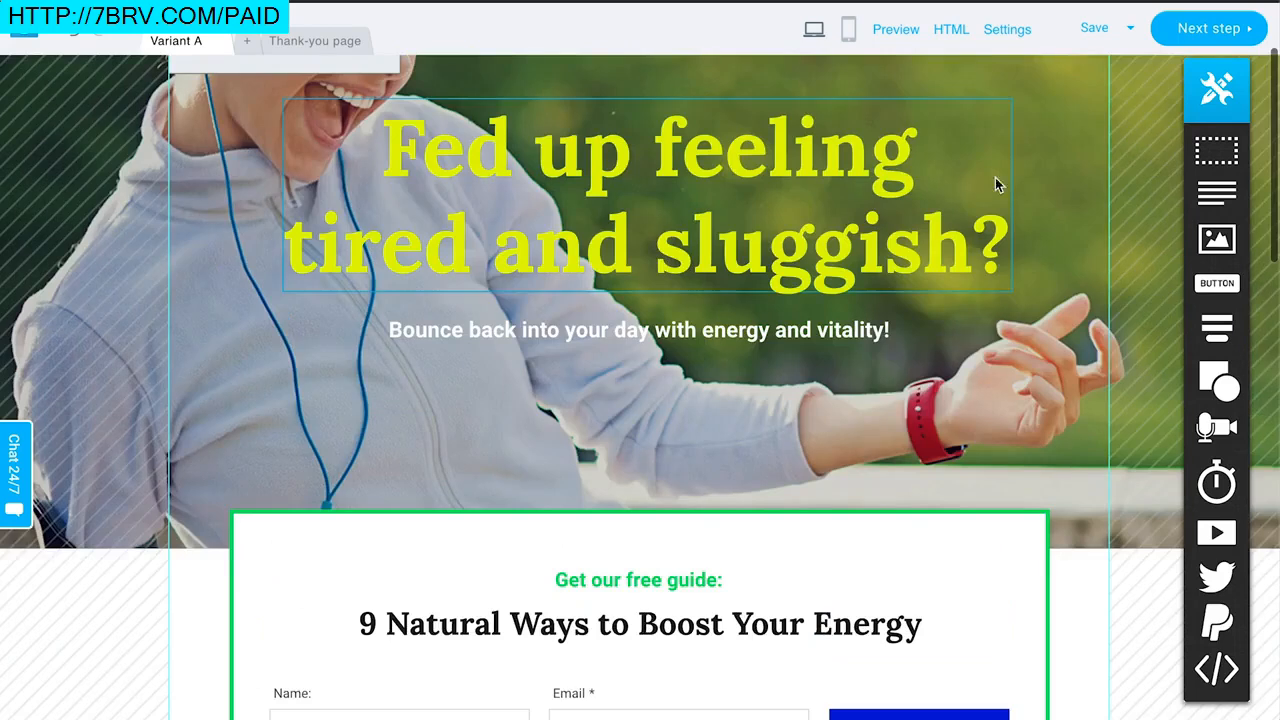
{"action": "double_click", "coordinate": [727, 232]}
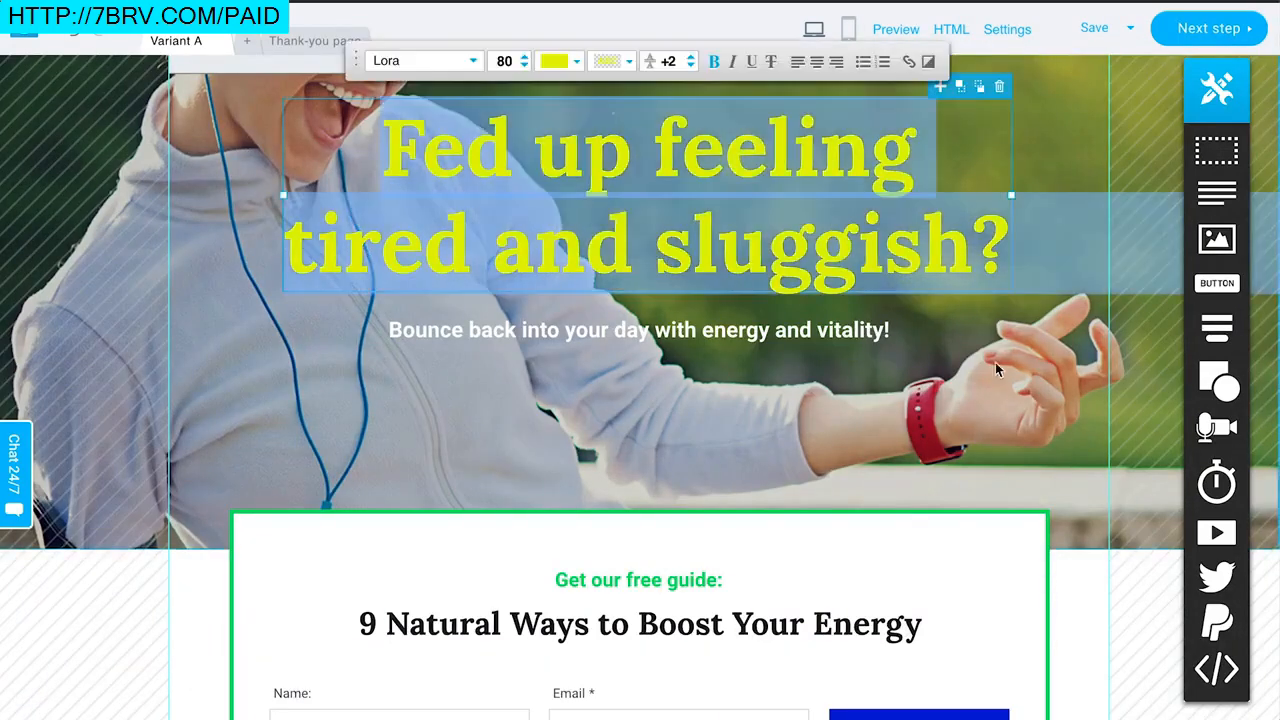
{"action": "left_click", "coordinate": [1040, 420]}
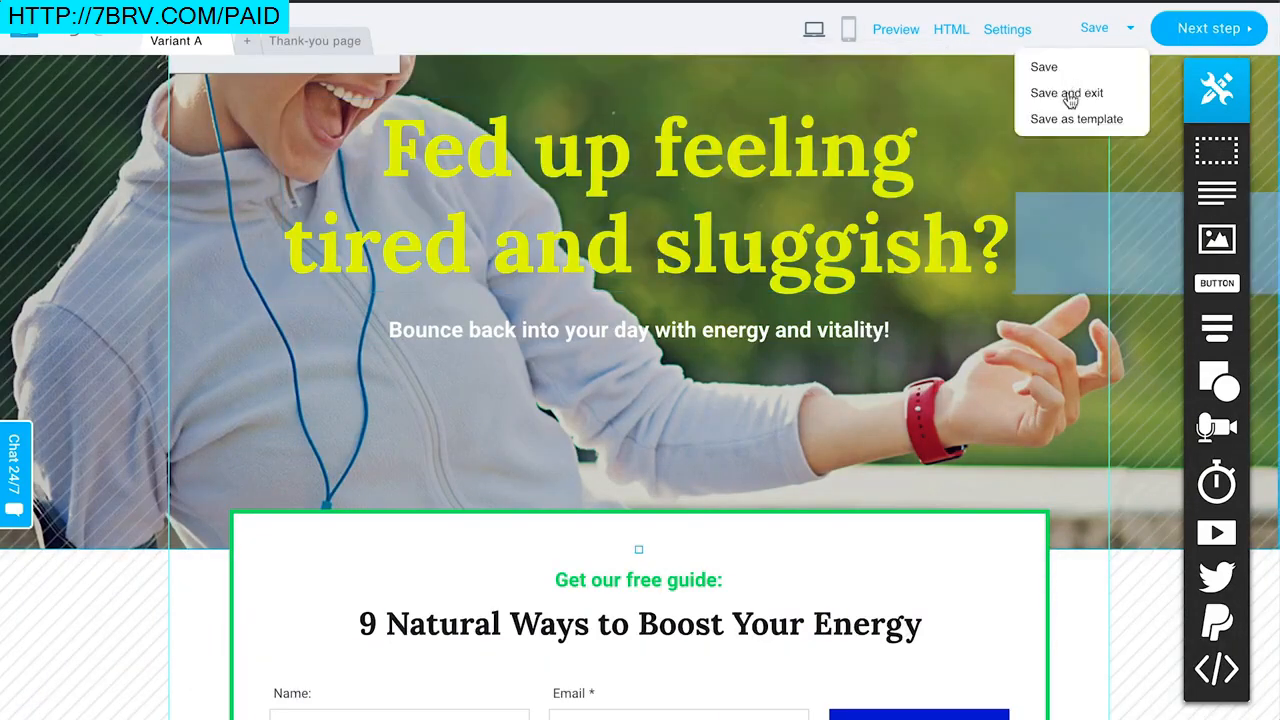
Step: Proceed to the signup page settings and review the SEO and page URL options down to the subscription settings
{"action": "left_click", "coordinate": [1202, 33]}
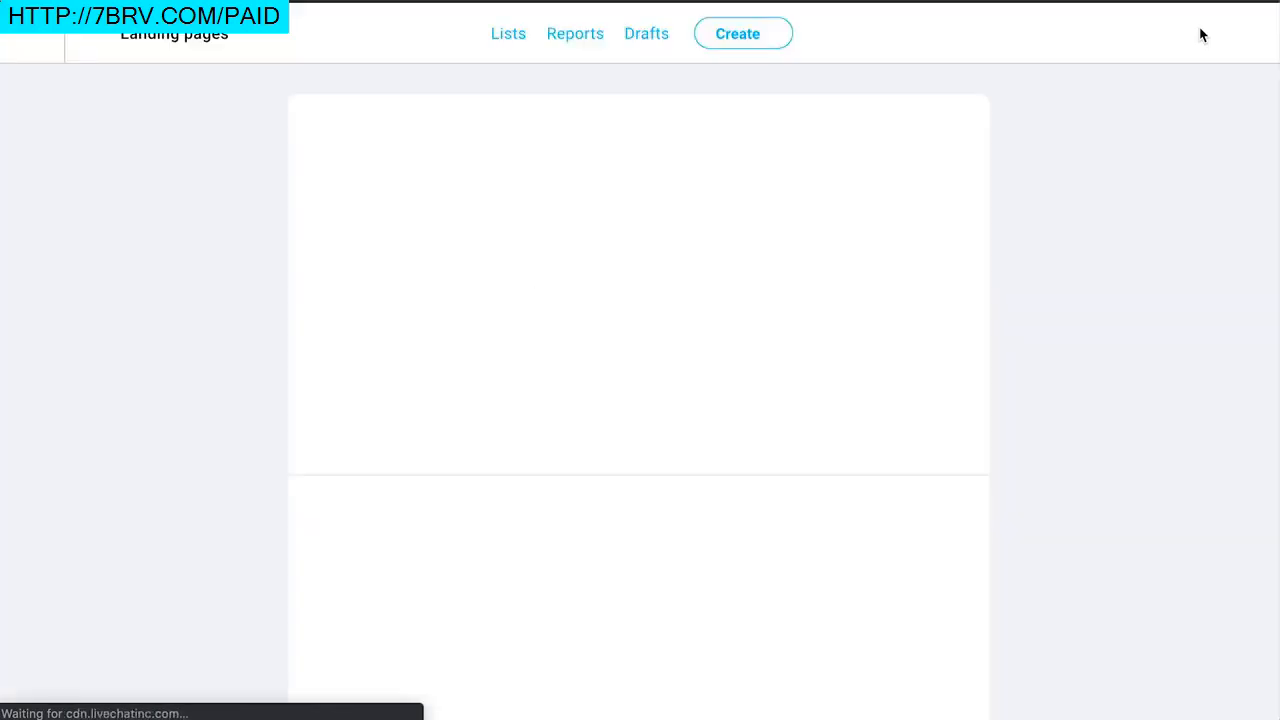
{"action": "scroll", "coordinate": [1073, 372], "scroll_direction": "down", "scroll_amount": 2}
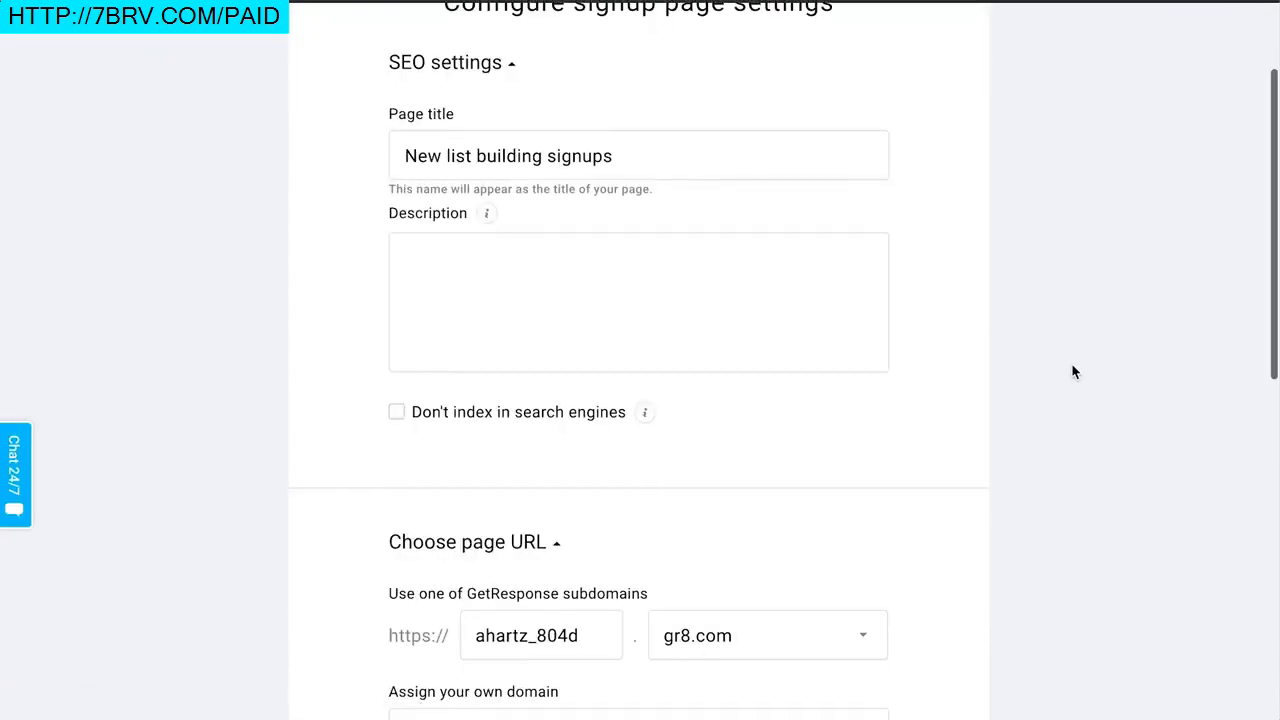
{"action": "scroll", "coordinate": [1070, 376], "scroll_direction": "up", "scroll_amount": 2}
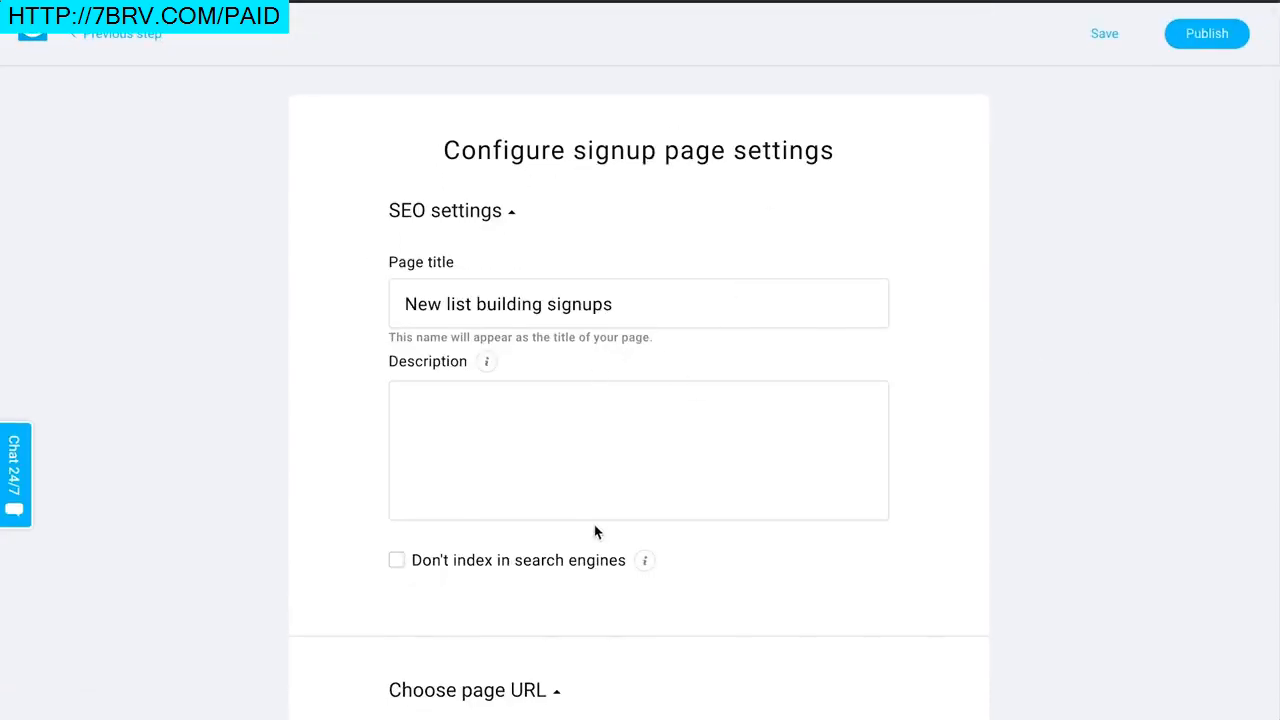
{"action": "scroll", "coordinate": [597, 528], "scroll_direction": "down", "scroll_amount": 2}
{"action": "scroll", "coordinate": [597, 497], "scroll_direction": "down", "scroll_amount": 2}
{"action": "scroll", "coordinate": [551, 400], "scroll_direction": "up", "scroll_amount": 1}
{"action": "scroll", "coordinate": [557, 391], "scroll_direction": "down", "scroll_amount": 2}
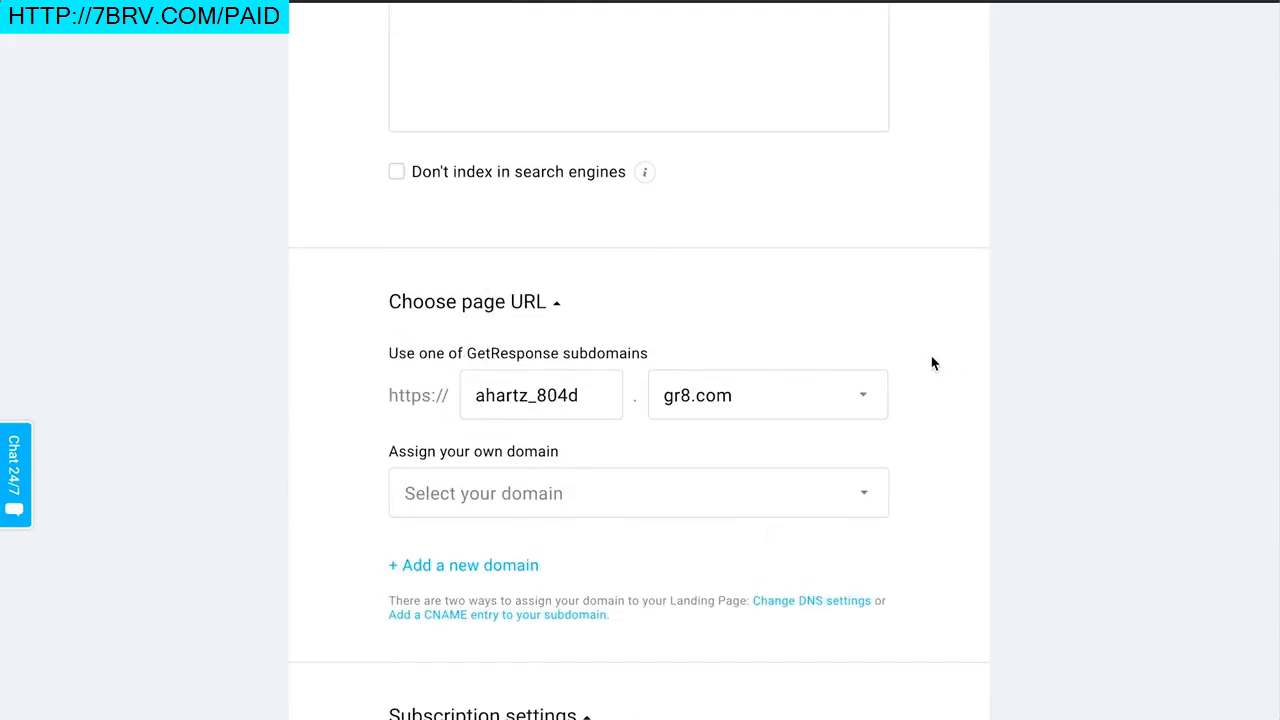
{"action": "scroll", "coordinate": [850, 365], "scroll_direction": "down", "scroll_amount": 2}
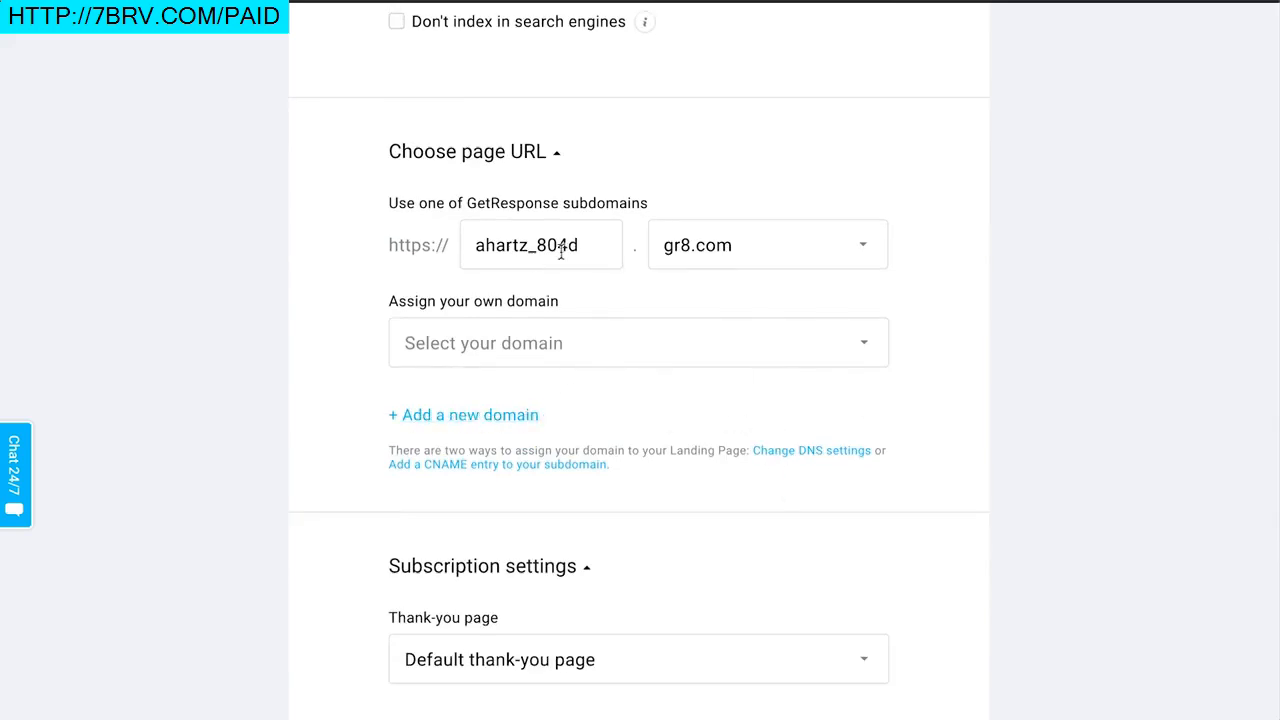
Step: Review the GetResponse domain options available for the page URL and leave the selection as it is
{"action": "left_click", "coordinate": [764, 268]}
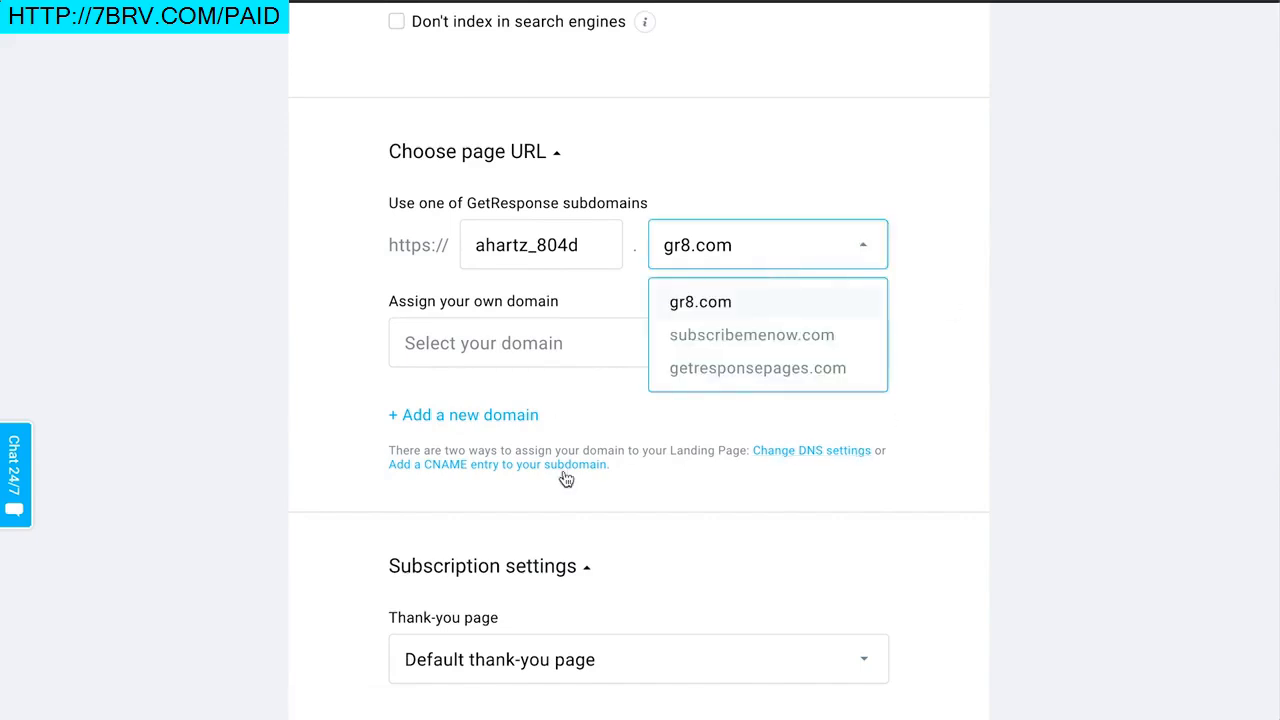
{"action": "left_click", "coordinate": [995, 370]}
Step: Replace the page title in the SEO settings with "Get my free energy guide!"
{"action": "scroll", "coordinate": [997, 372], "scroll_direction": "up", "scroll_amount": 3}
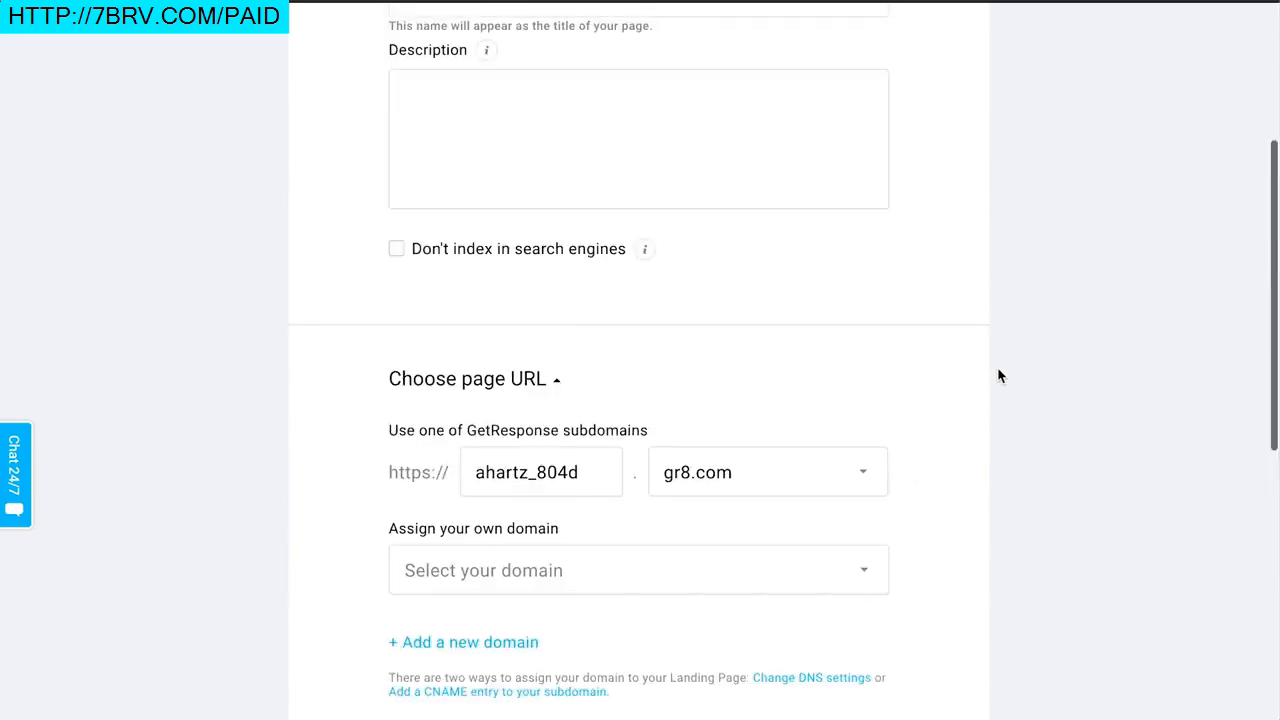
{"action": "scroll", "coordinate": [998, 374], "scroll_direction": "up", "scroll_amount": 2}
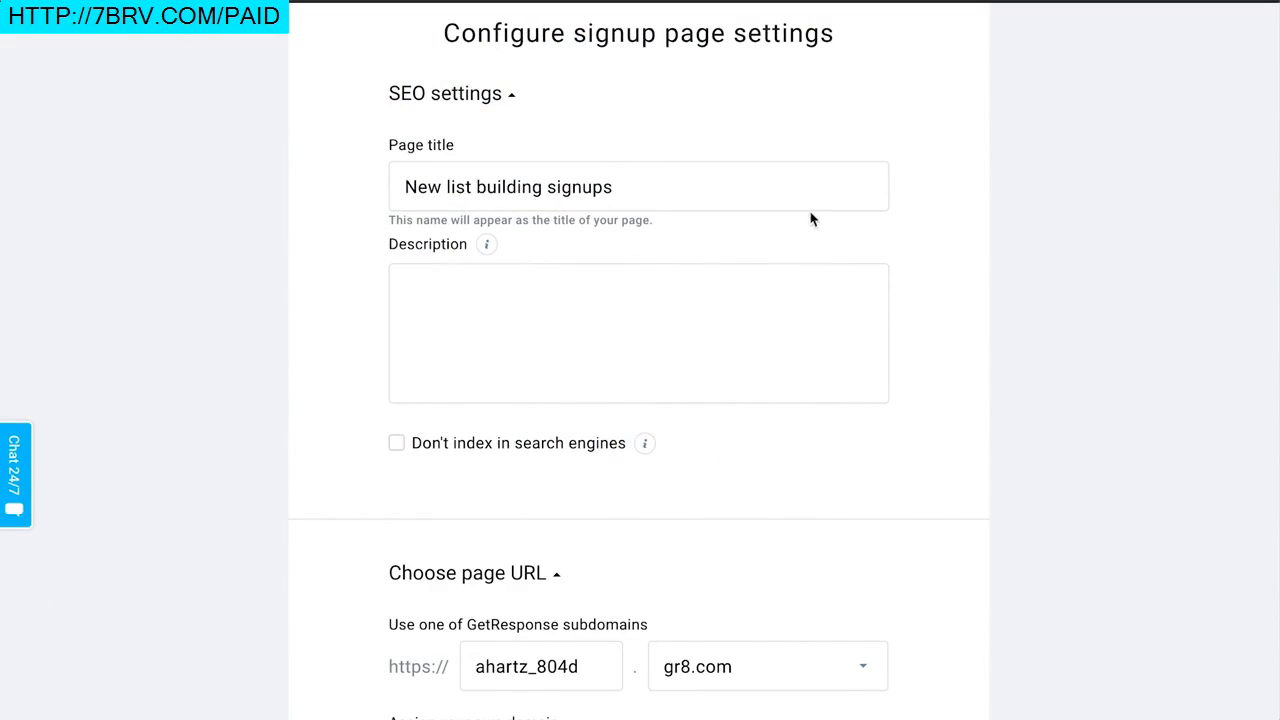
{"action": "left_click", "coordinate": [502, 183]}
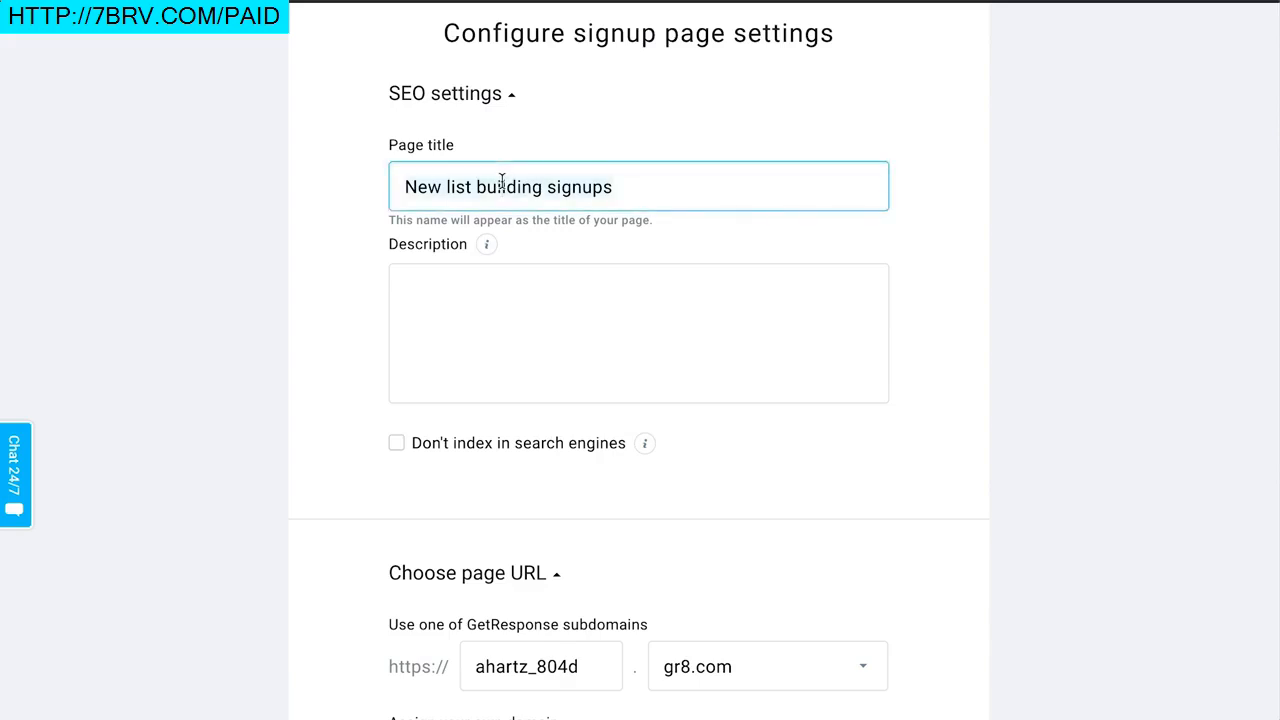
{"action": "key", "text": "ctrl+a"}
{"action": "key", "text": "BackSpace"}
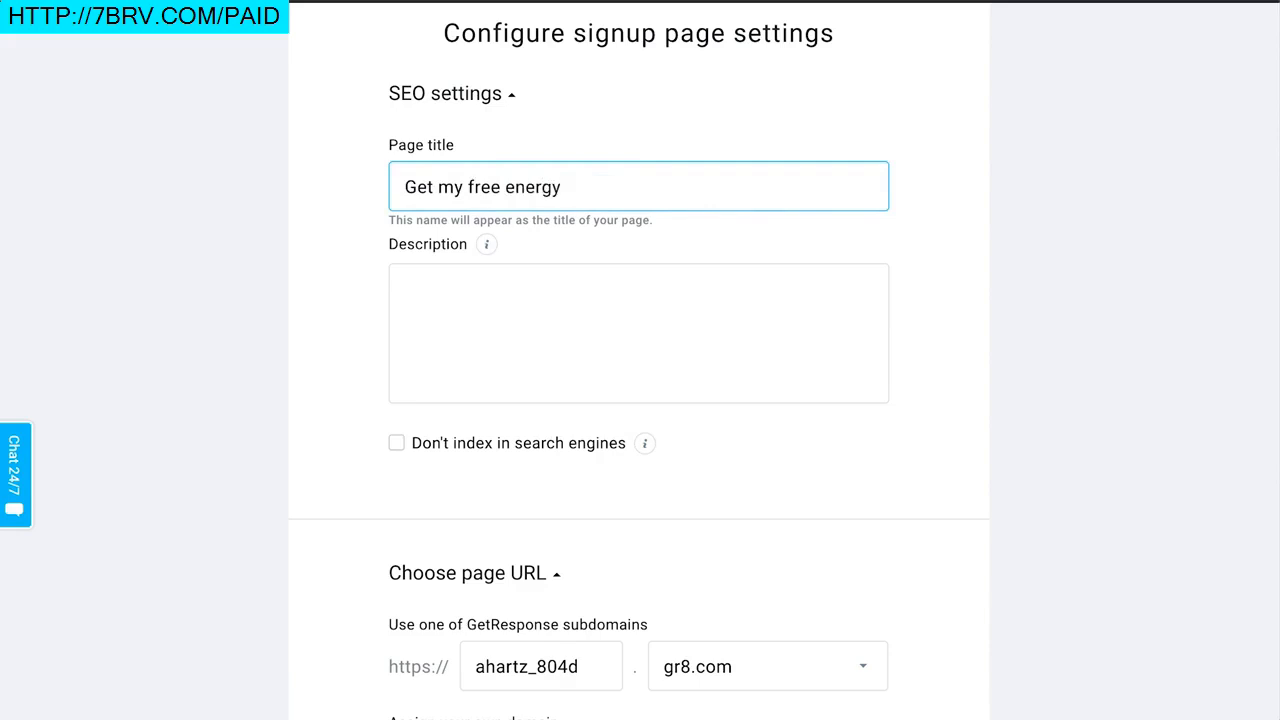
Step: Enter the SEO description "Download this exclusive guide and join my mailing list for weekly tips!"
{"action": "left_click", "coordinate": [623, 288]}
{"action": "type", "text": "Download this ex"}
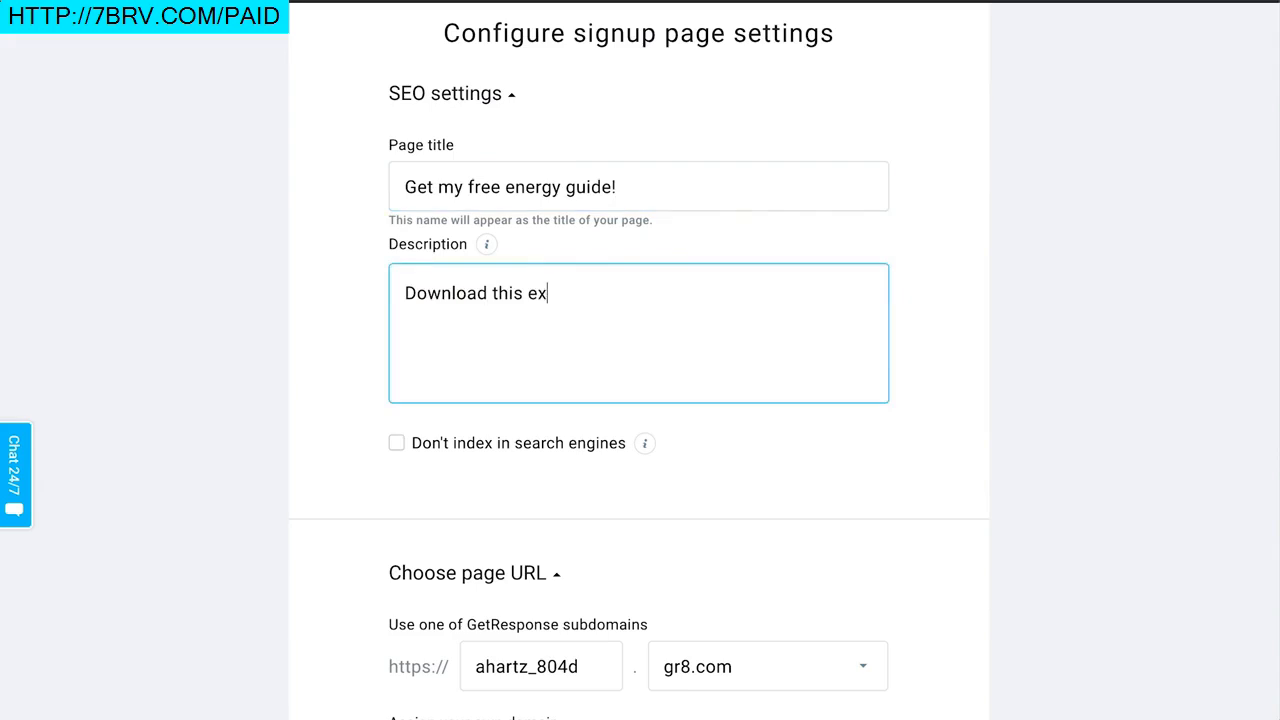
{"action": "type", "text": "clusive guide and j"}
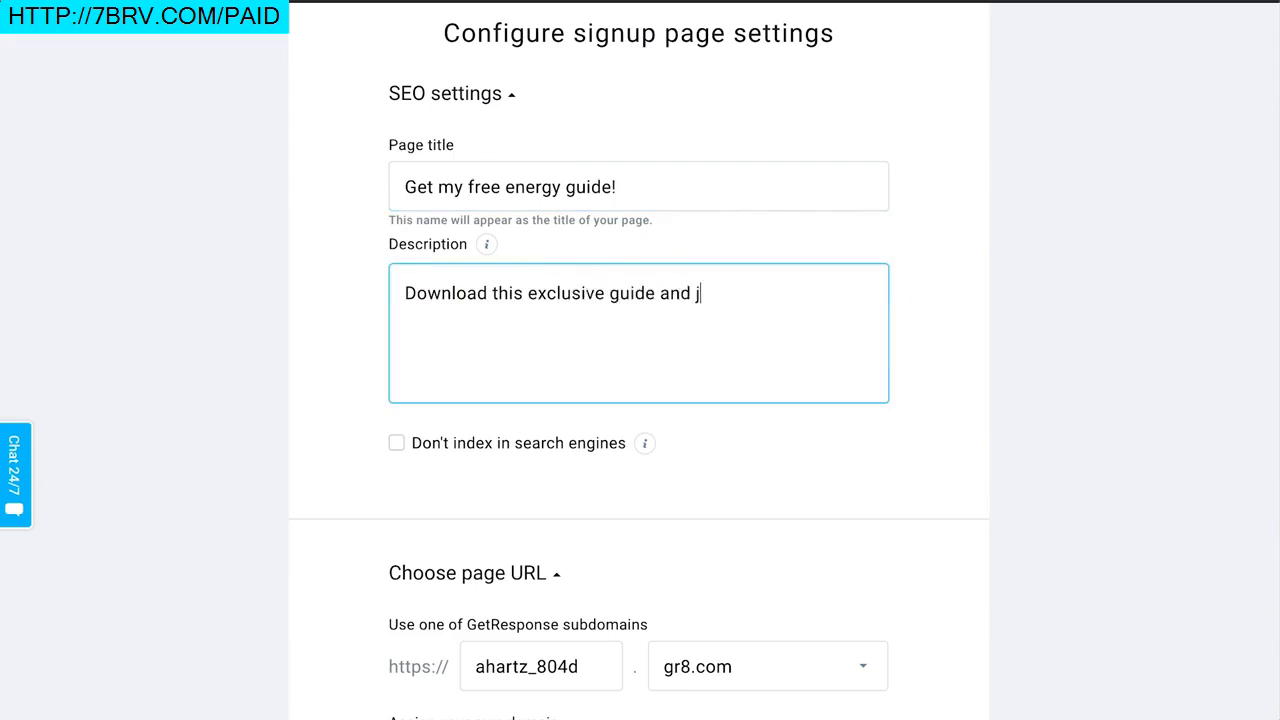
{"action": "type", "text": "oin my mailing list for weekly tips!"}
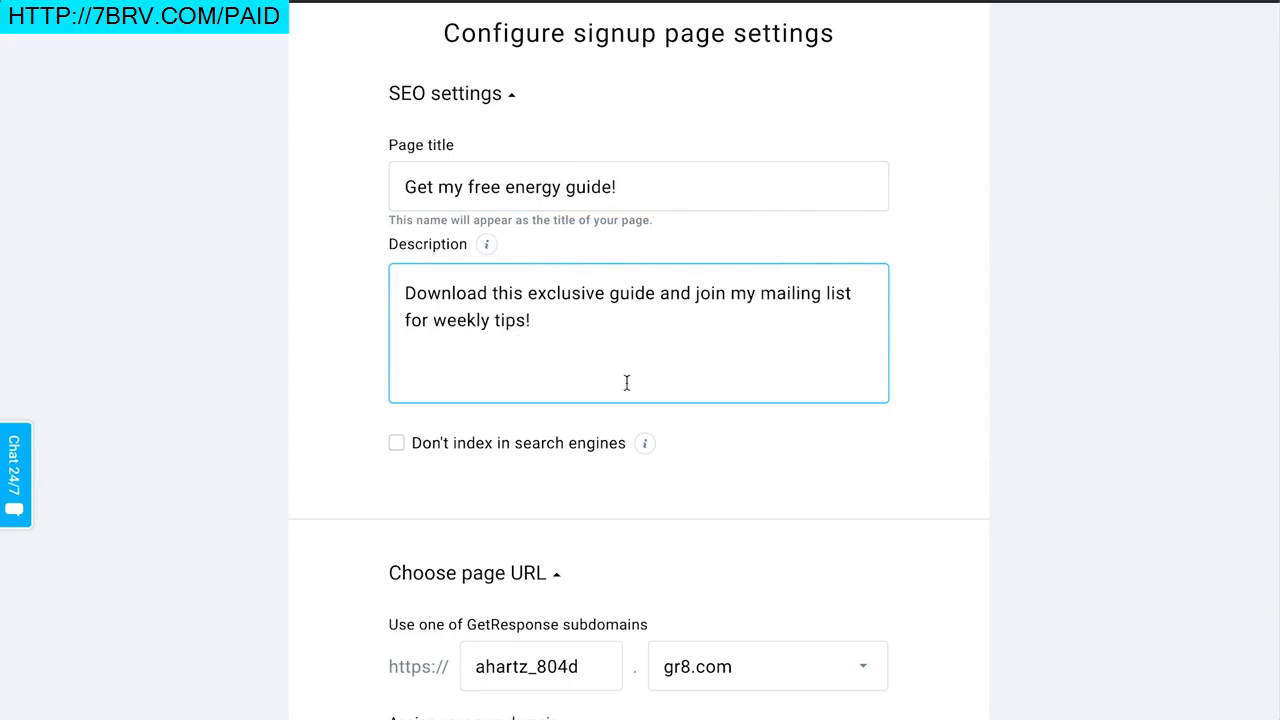
Step: Set the page's GetResponse subdomain to freeenergyguide, keeping gr8.com as its domain
{"action": "scroll", "coordinate": [627, 383], "scroll_direction": "down", "scroll_amount": 4}
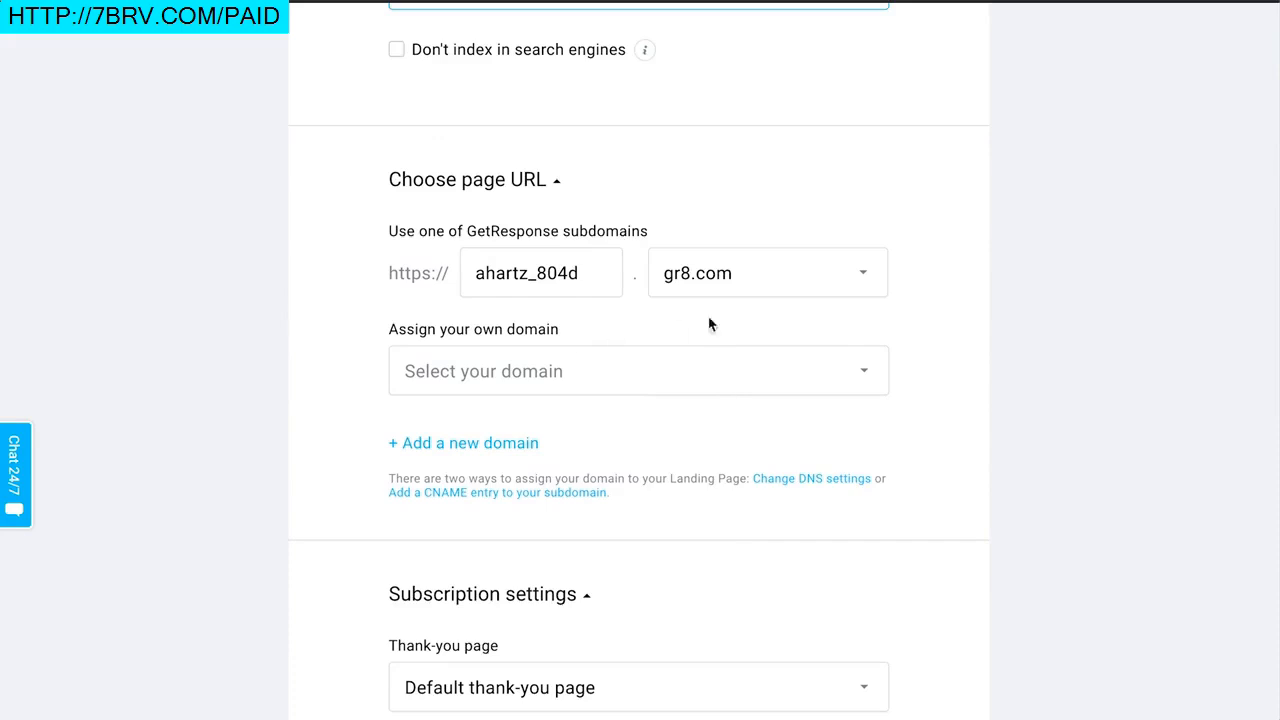
{"action": "left_click", "coordinate": [582, 290]}
{"action": "key", "text": "ctrl+a"}
{"action": "type", "text": "free"}
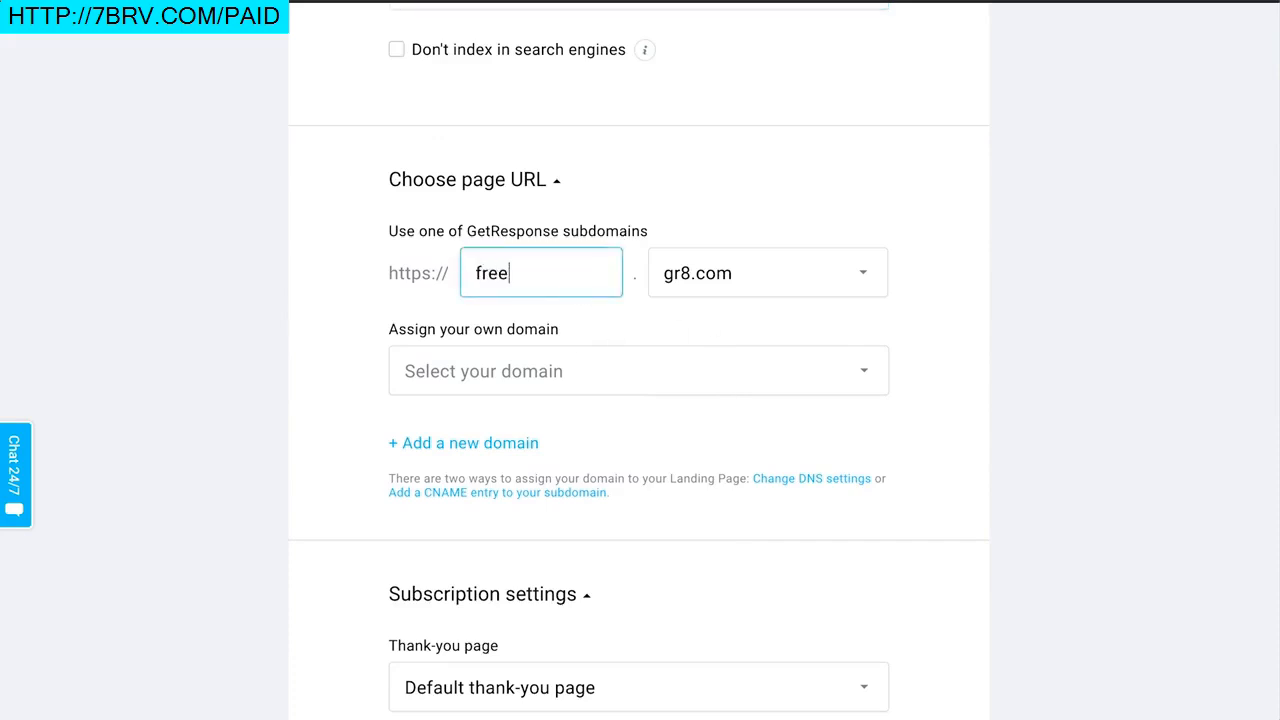
{"action": "type", "text": "energyguide"}
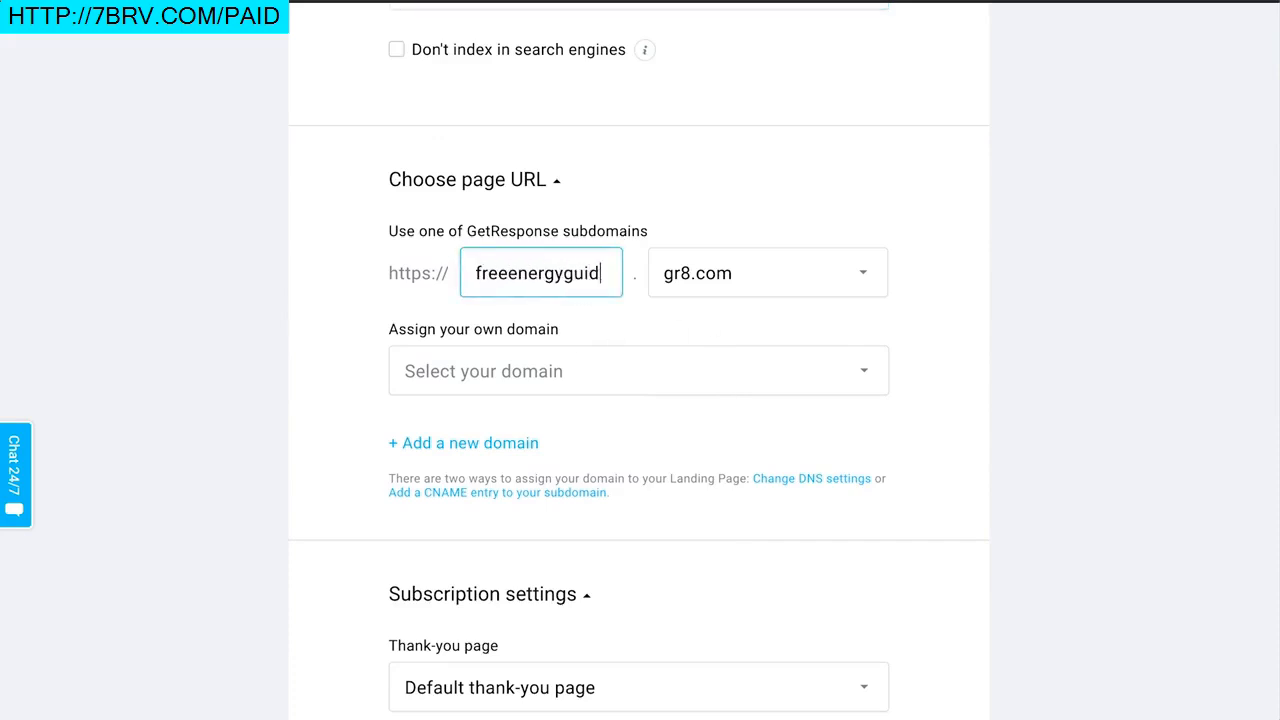
{"action": "left_click", "coordinate": [849, 279]}
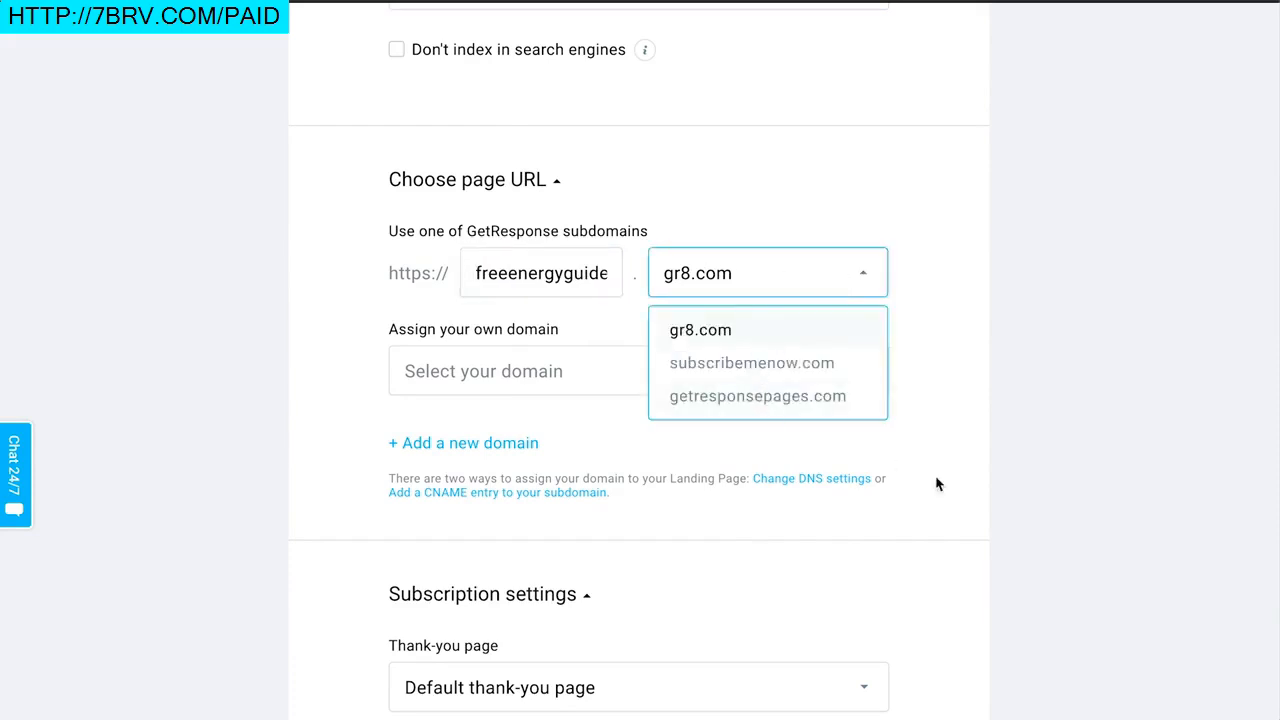
{"action": "left_click", "coordinate": [757, 433]}
Step: Try the custom thank-you page option in the subscription settings and return to the default thank-you page
{"action": "scroll", "coordinate": [680, 410], "scroll_direction": "down", "scroll_amount": 2}
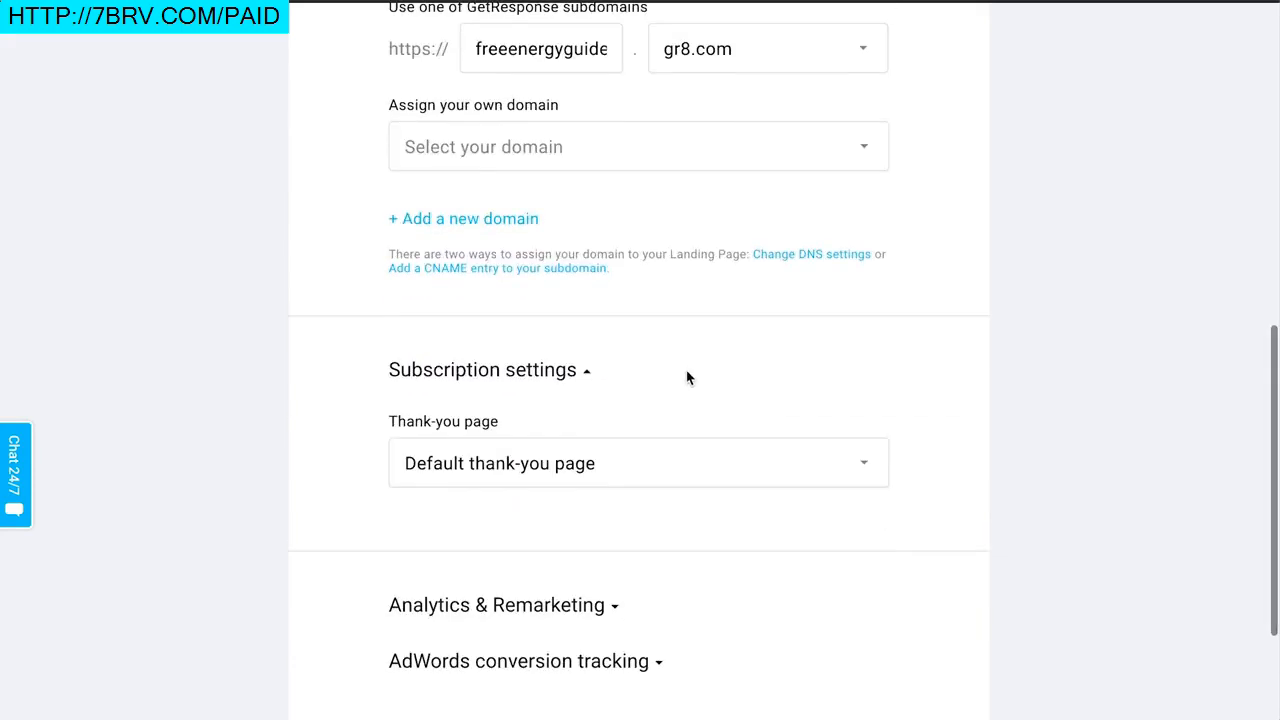
{"action": "scroll", "coordinate": [689, 374], "scroll_direction": "down", "scroll_amount": 2}
{"action": "left_click", "coordinate": [652, 295]}
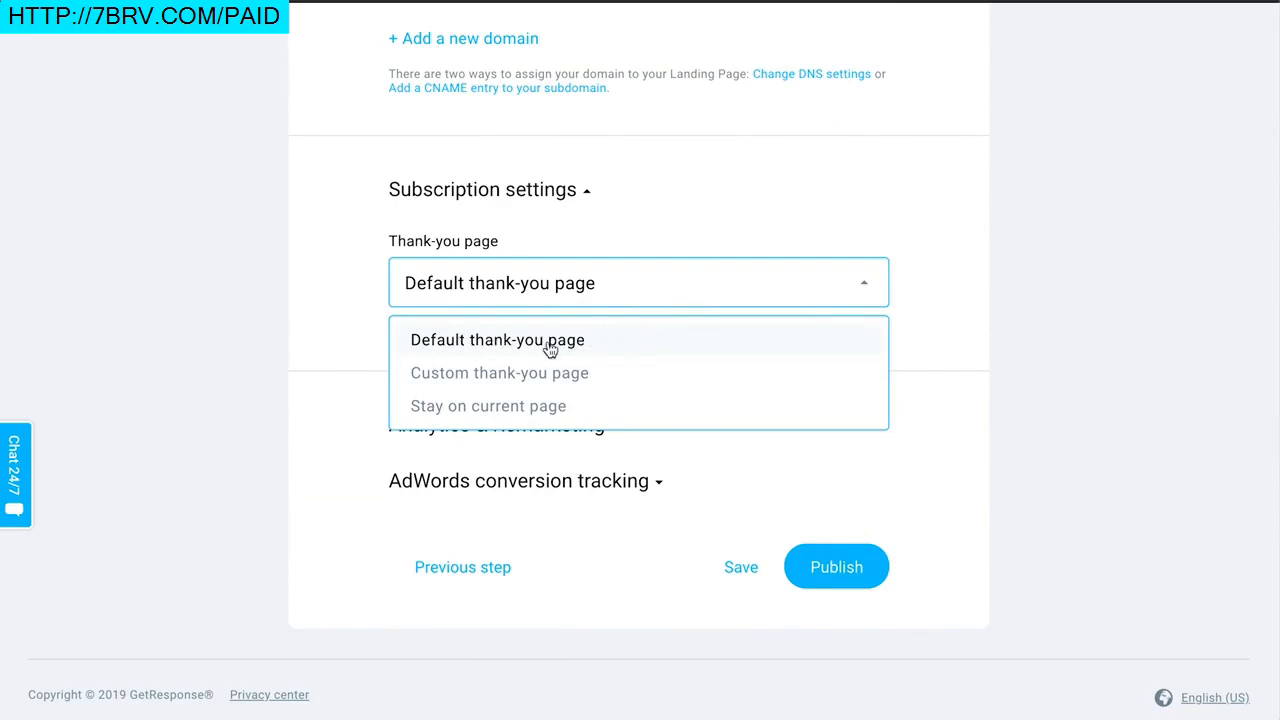
{"action": "left_click", "coordinate": [561, 374]}
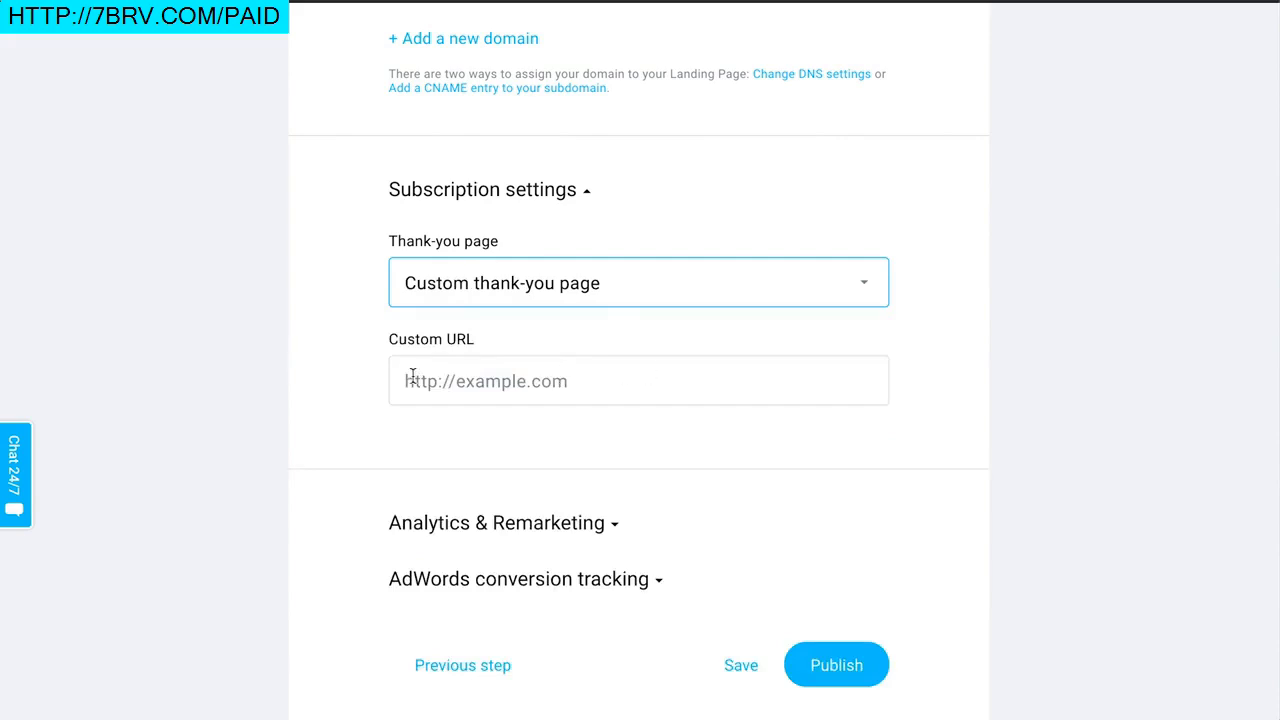
{"action": "left_click", "coordinate": [563, 297]}
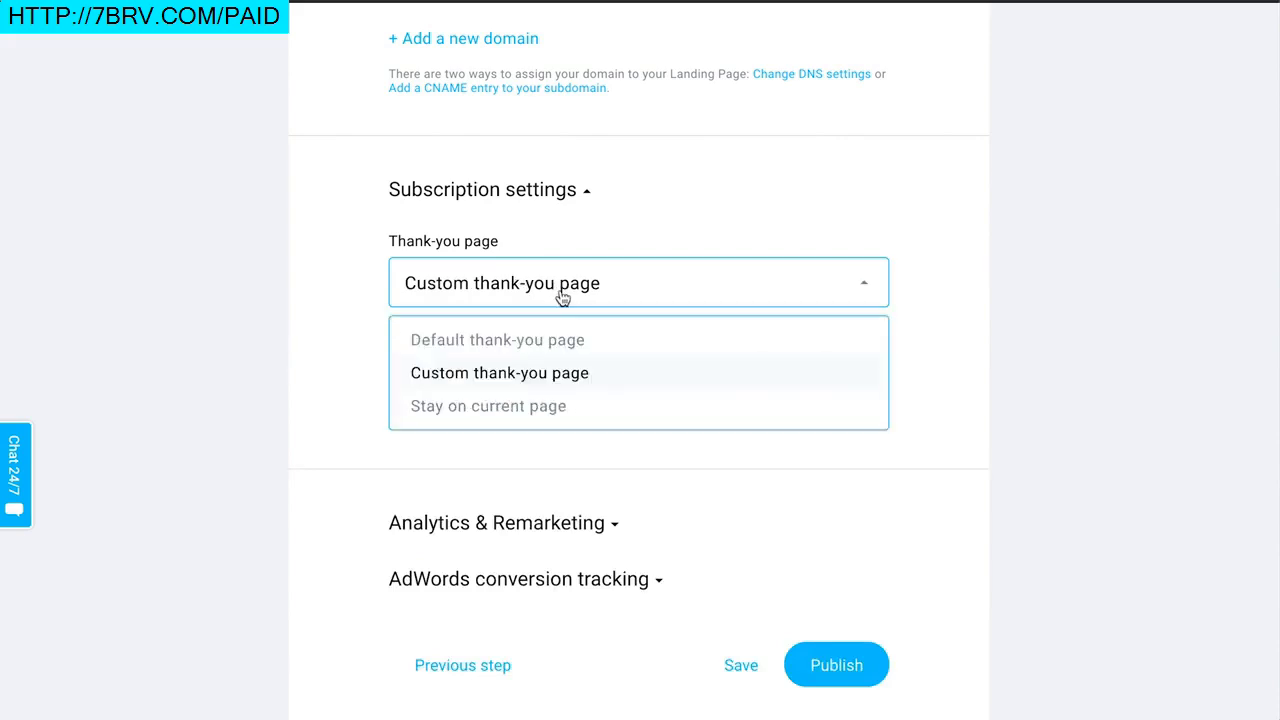
{"action": "left_click", "coordinate": [581, 350]}
Step: Publish the signup page and review the funnel overview from the landing page down to the results
{"action": "scroll", "coordinate": [931, 291], "scroll_direction": "down", "scroll_amount": 1}
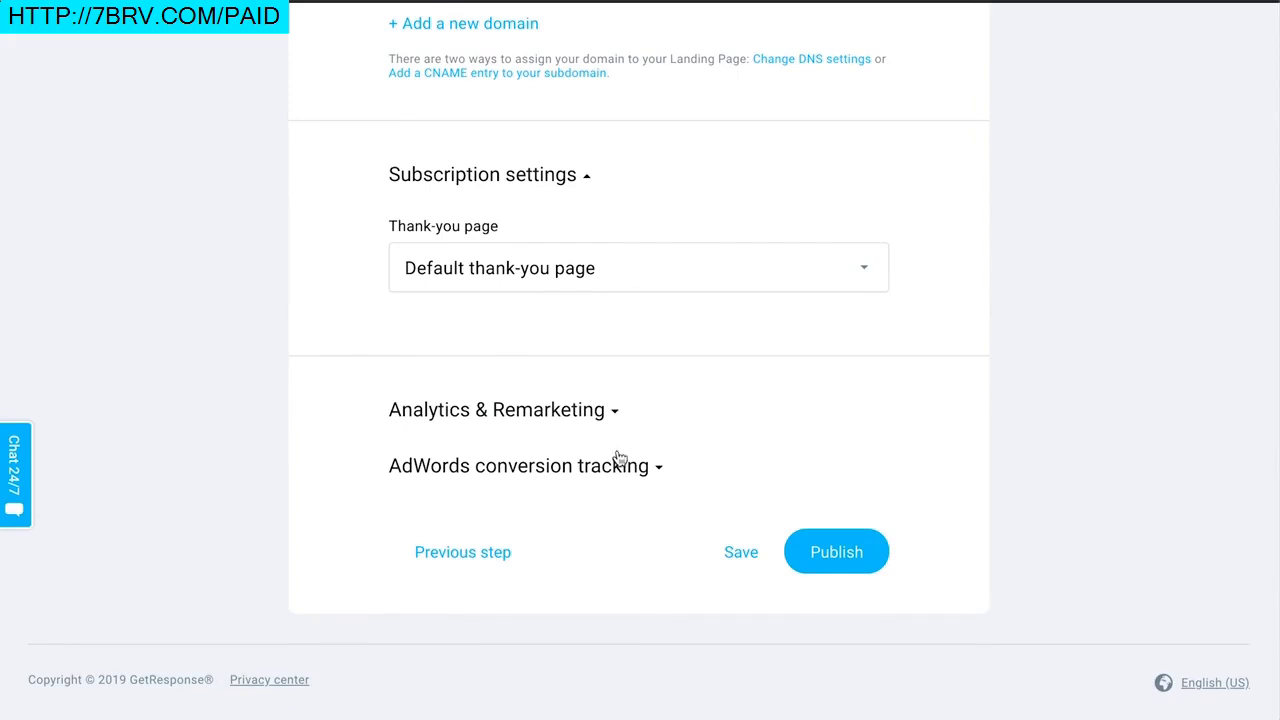
{"action": "left_click", "coordinate": [815, 552]}
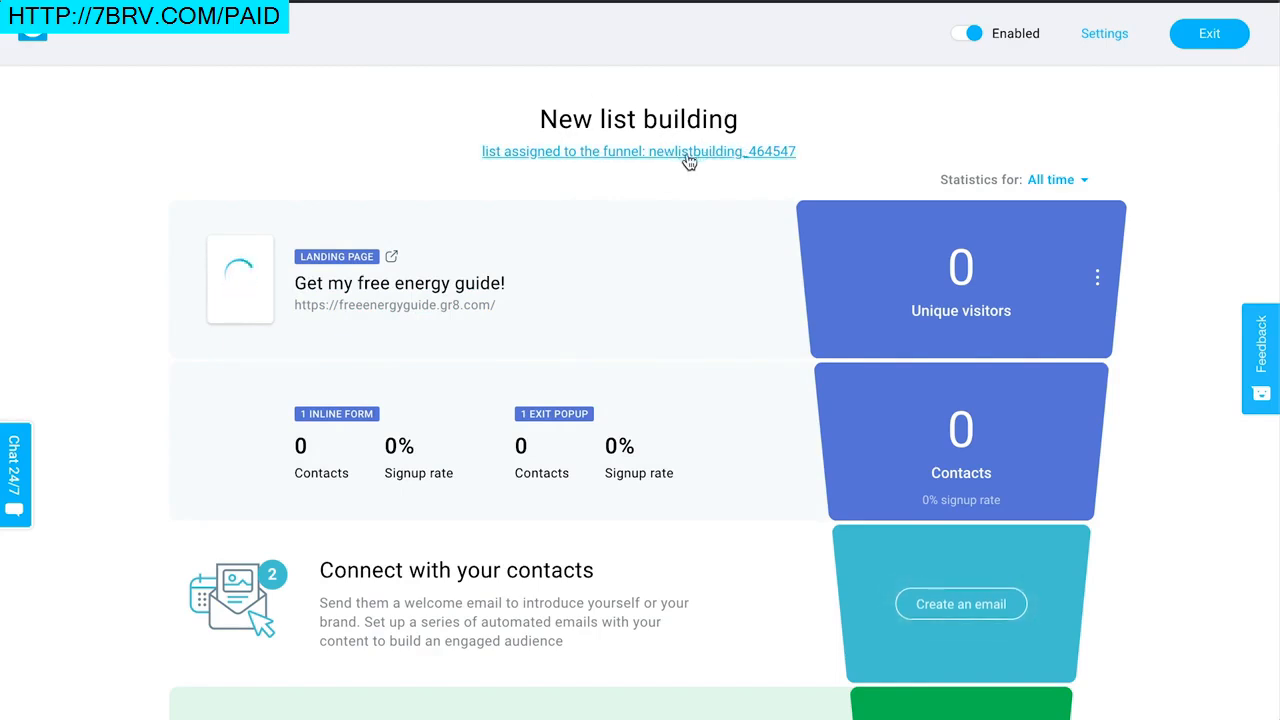
{"action": "scroll", "coordinate": [806, 300], "scroll_direction": "down", "scroll_amount": 1}
{"action": "scroll", "coordinate": [811, 291], "scroll_direction": "up", "scroll_amount": 1}
{"action": "scroll", "coordinate": [1080, 494], "scroll_direction": "down", "scroll_amount": 1}
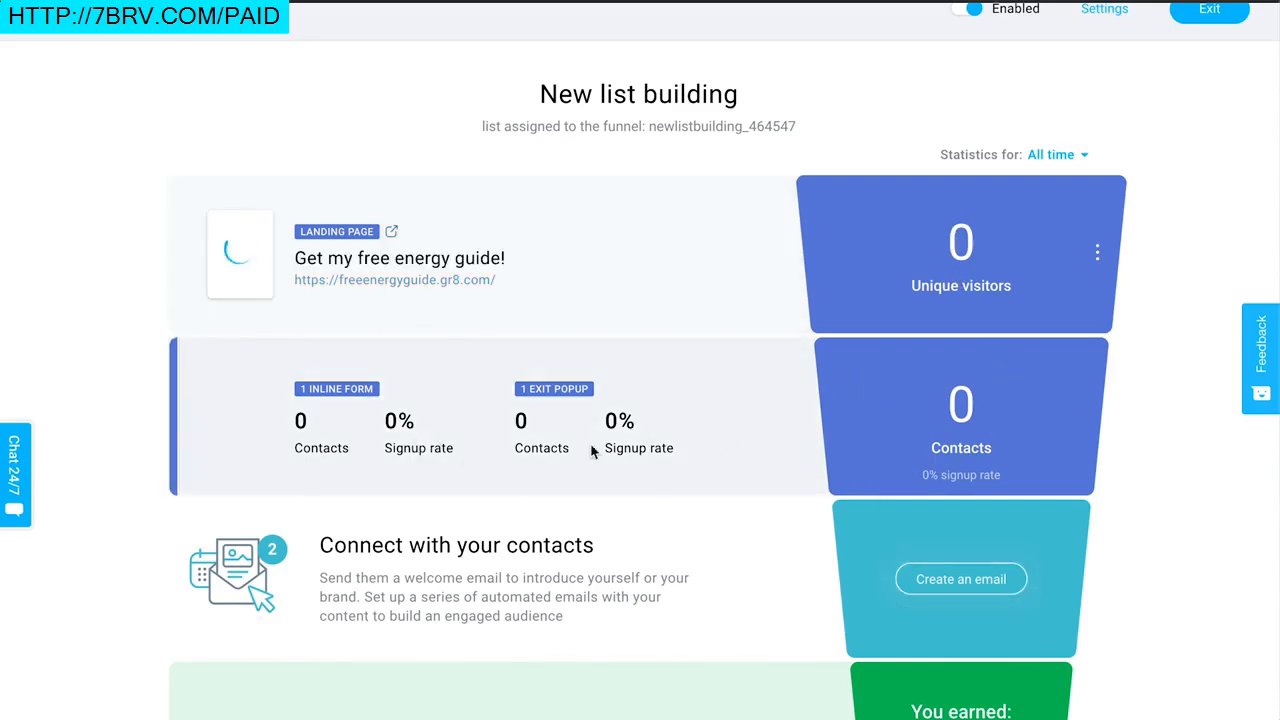
{"action": "scroll", "coordinate": [598, 382], "scroll_direction": "down", "scroll_amount": 3}
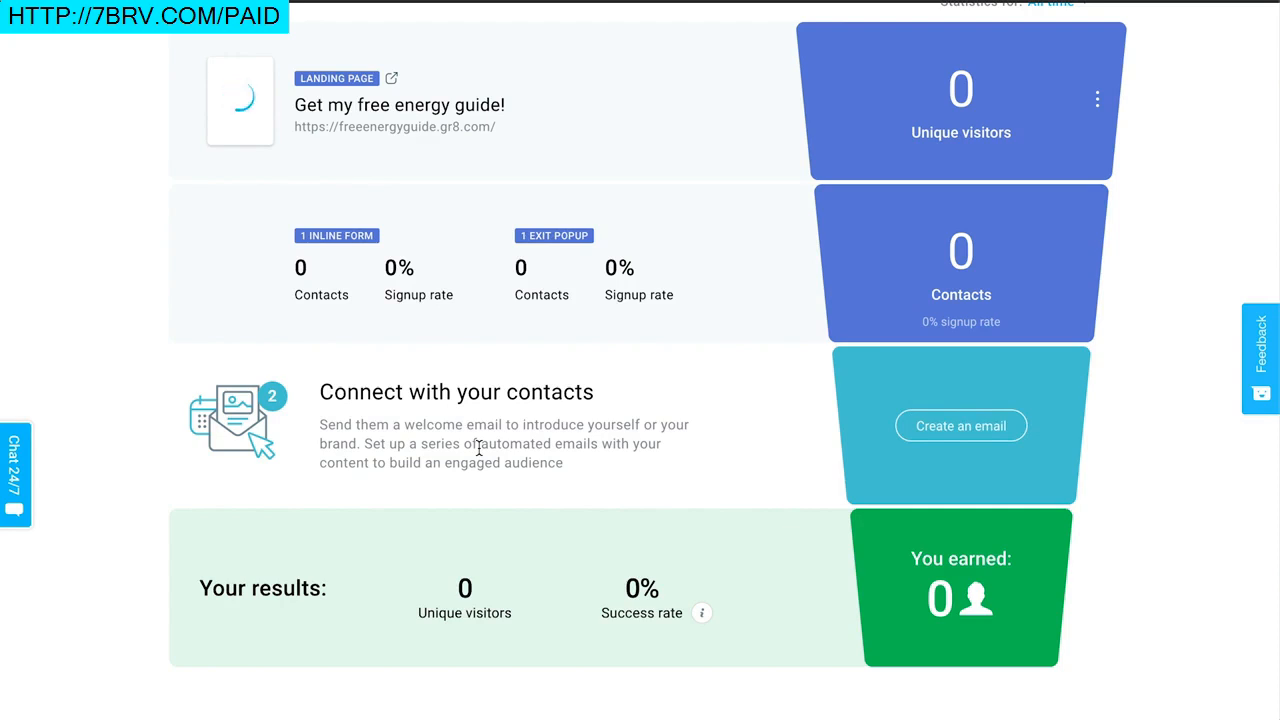
Step: Create the funnel's autoresponder email with the message name "Welcome" and the subject "Here's your free guide!"
{"action": "left_click", "coordinate": [978, 429]}
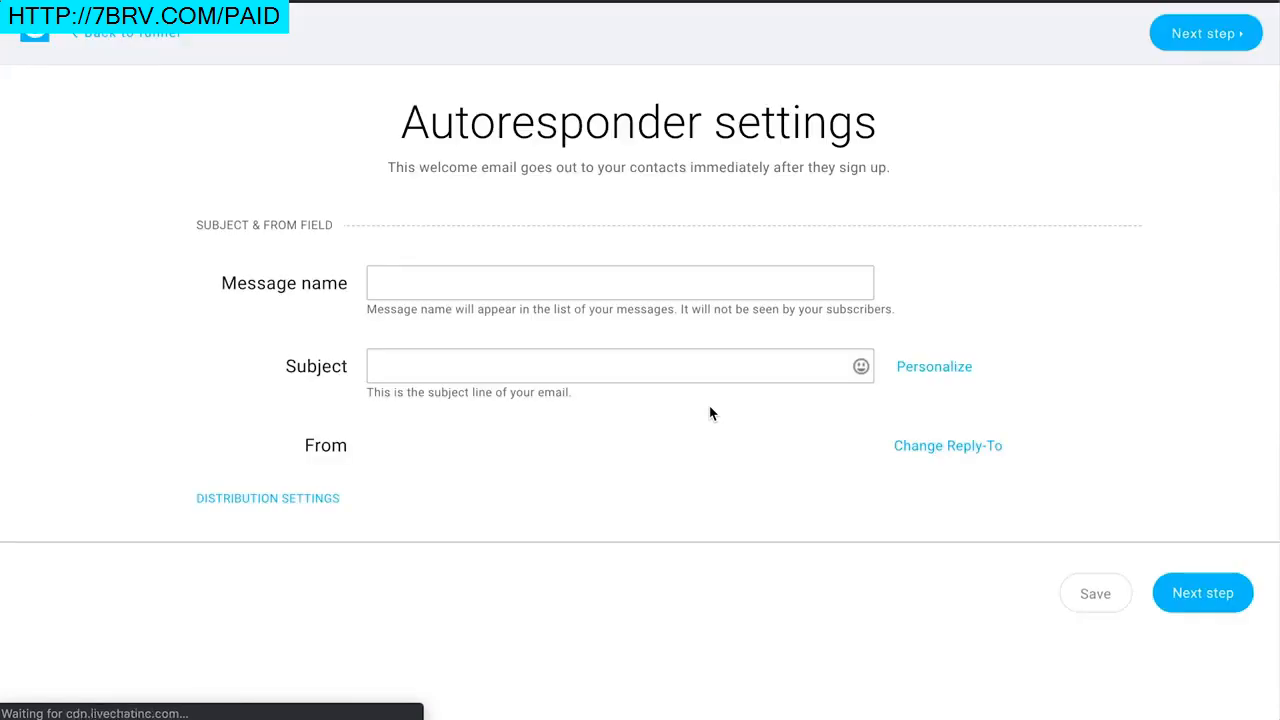
{"action": "left_click", "coordinate": [490, 277]}
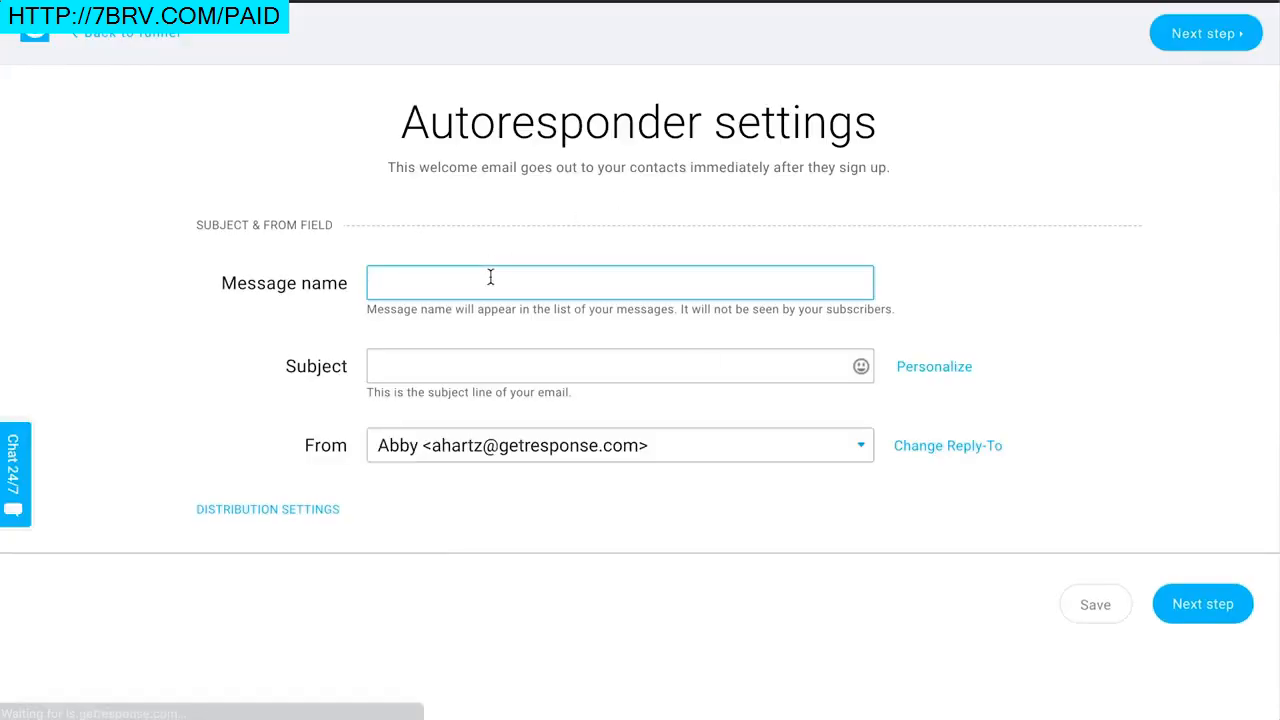
{"action": "type", "text": "Welcome"}
{"action": "left_click", "coordinate": [490, 365]}
{"action": "type", "text": "Here's your free guide"}
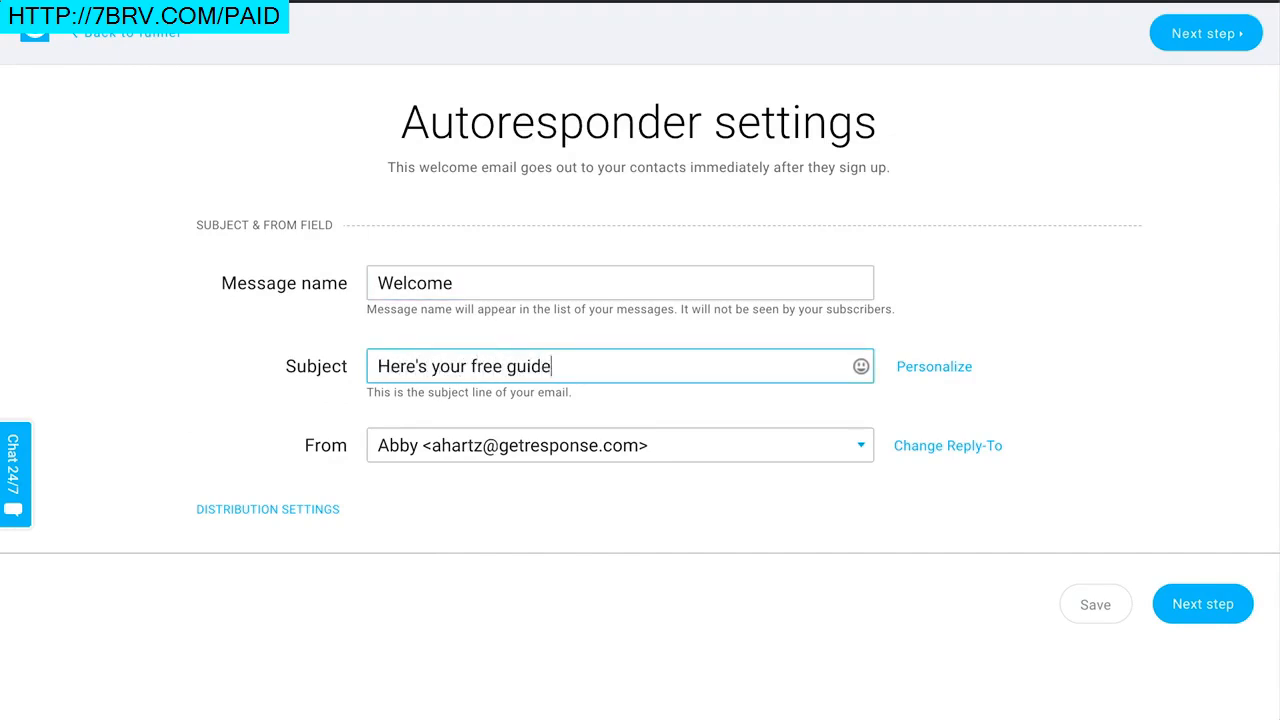
{"action": "type", "text": "!"}
Step: Expand and review the email's distribution settings and proceed to the template selection
{"action": "left_click", "coordinate": [312, 510]}
{"action": "scroll", "coordinate": [601, 527], "scroll_direction": "down", "scroll_amount": 3}
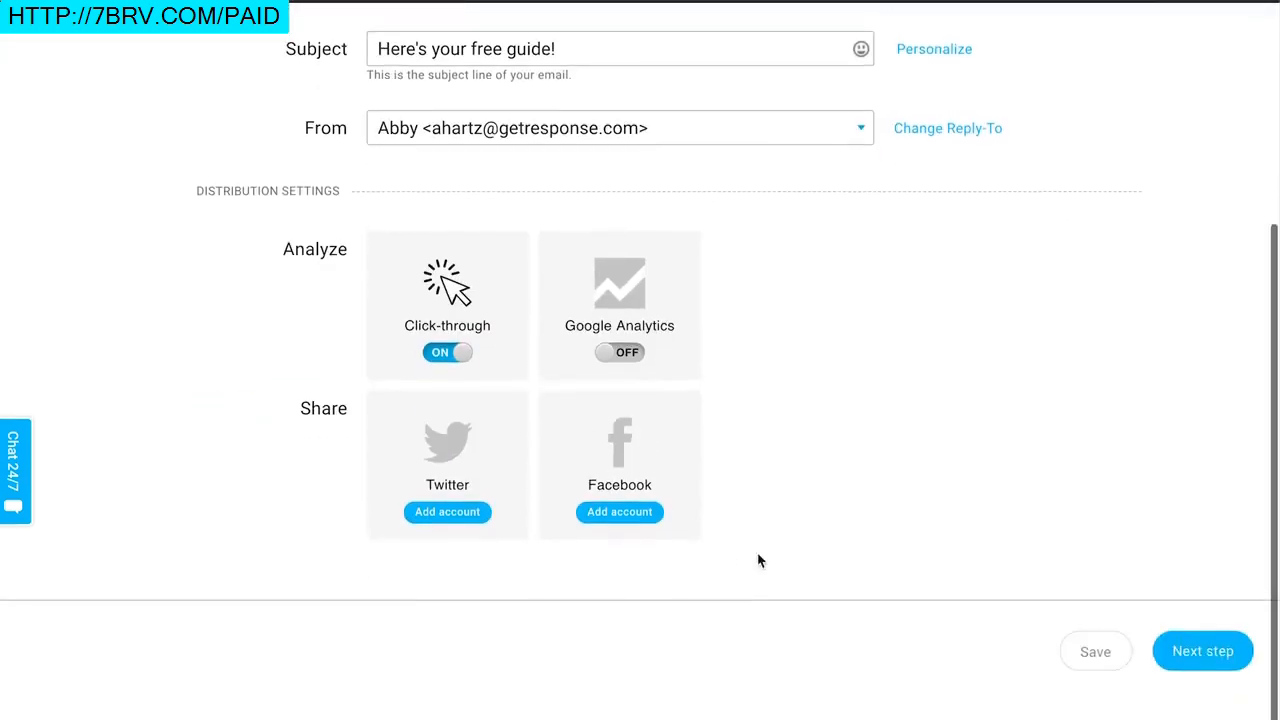
{"action": "left_click", "coordinate": [1172, 660]}
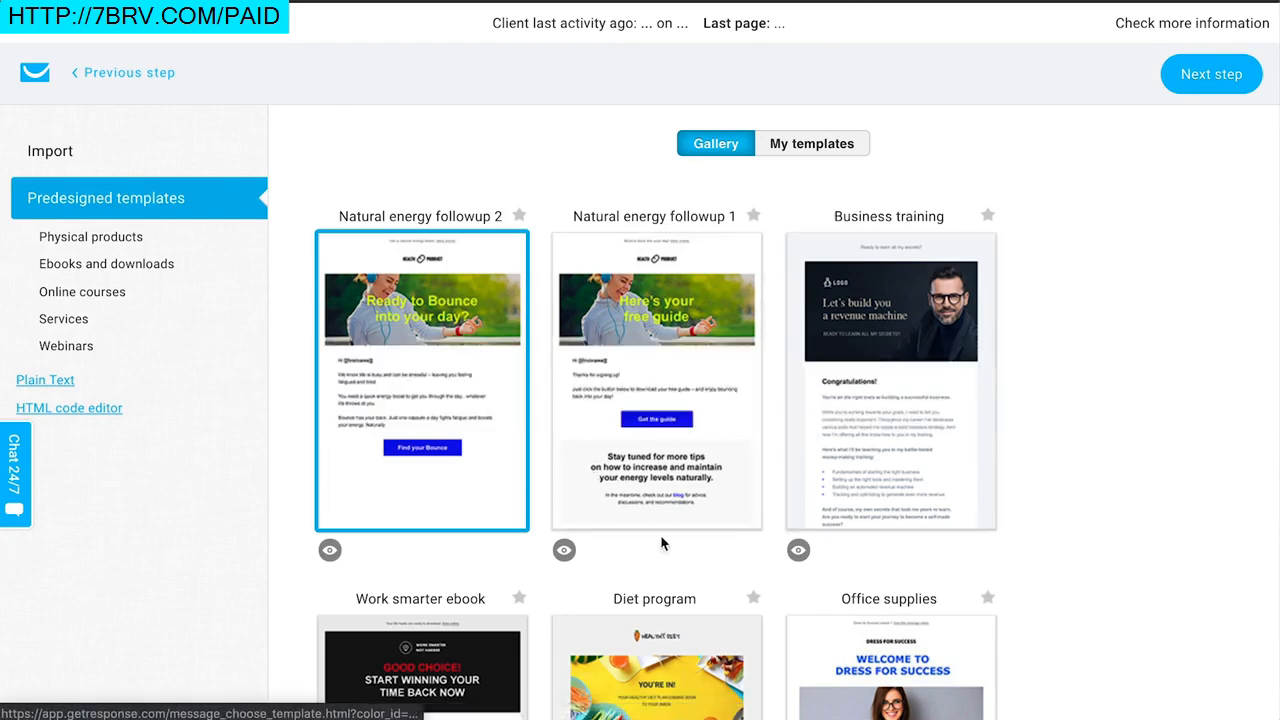
Step: Apply the Natural energy followup 1 template to the email and check the image options of the Health Product logo
{"action": "left_click", "coordinate": [663, 405]}
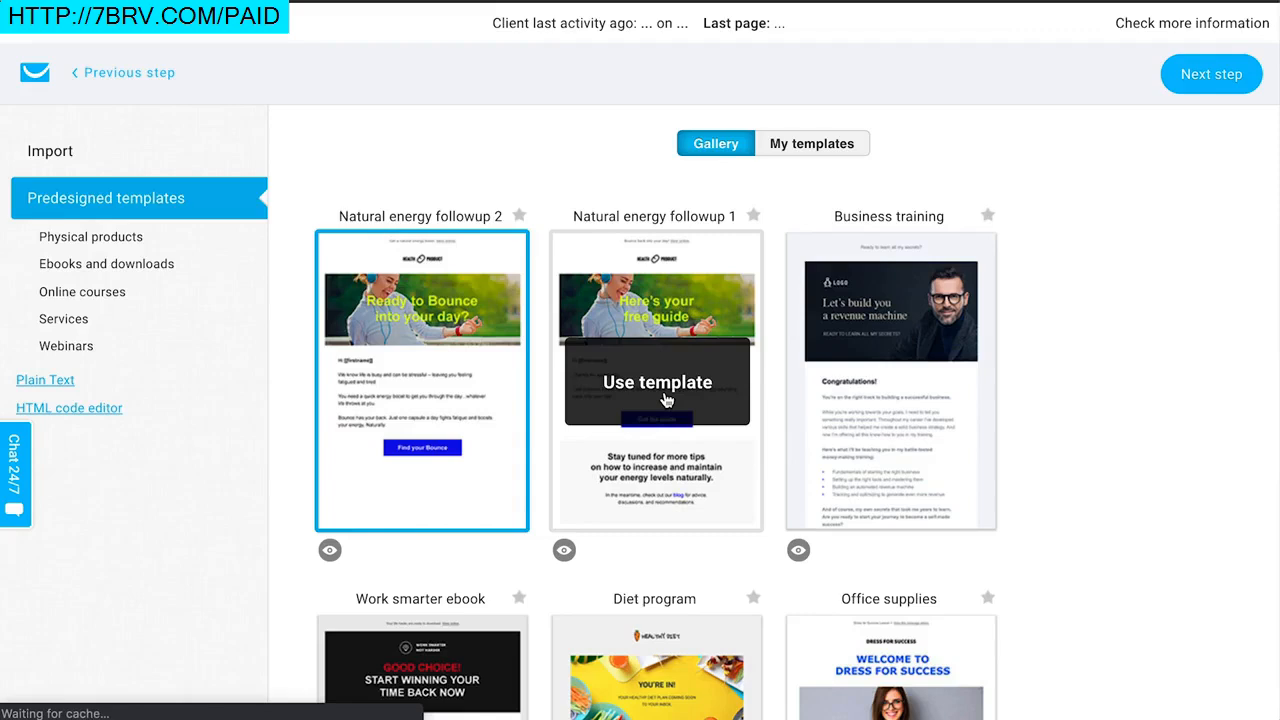
{"action": "scroll", "coordinate": [662, 392], "scroll_direction": "down", "scroll_amount": 2}
{"action": "scroll", "coordinate": [660, 250], "scroll_direction": "up", "scroll_amount": 2}
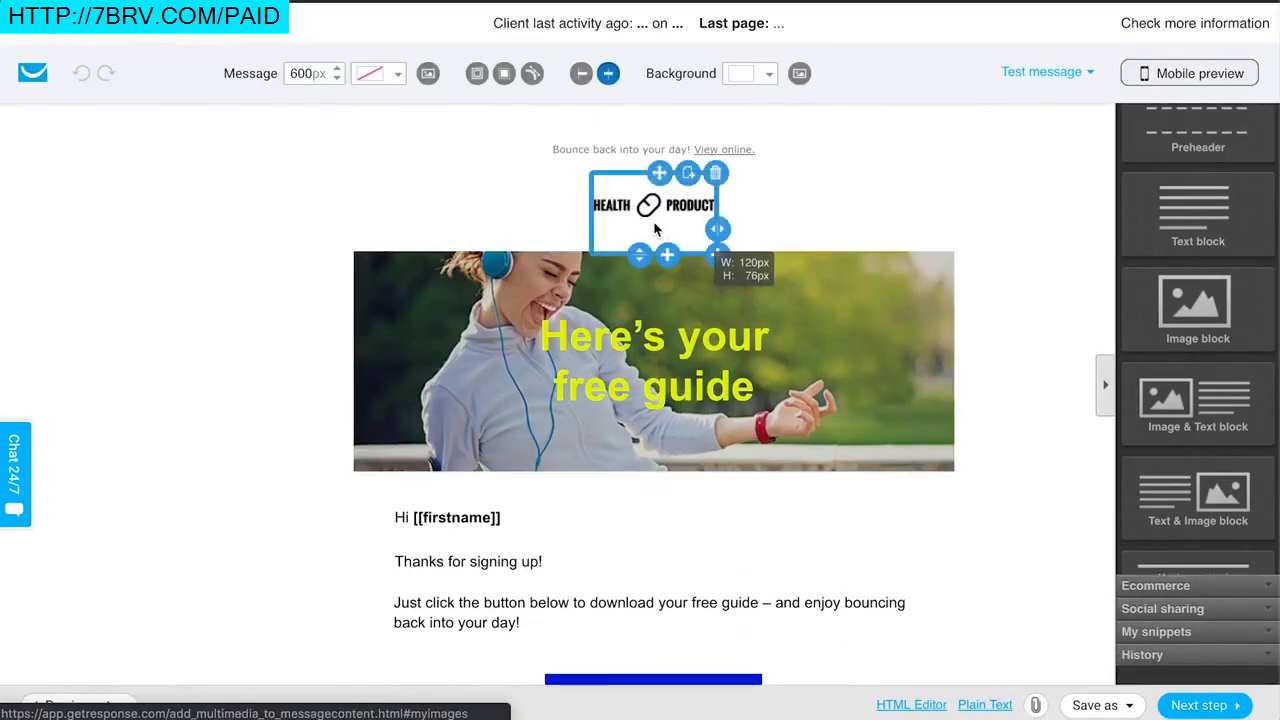
{"action": "left_click", "coordinate": [658, 236]}
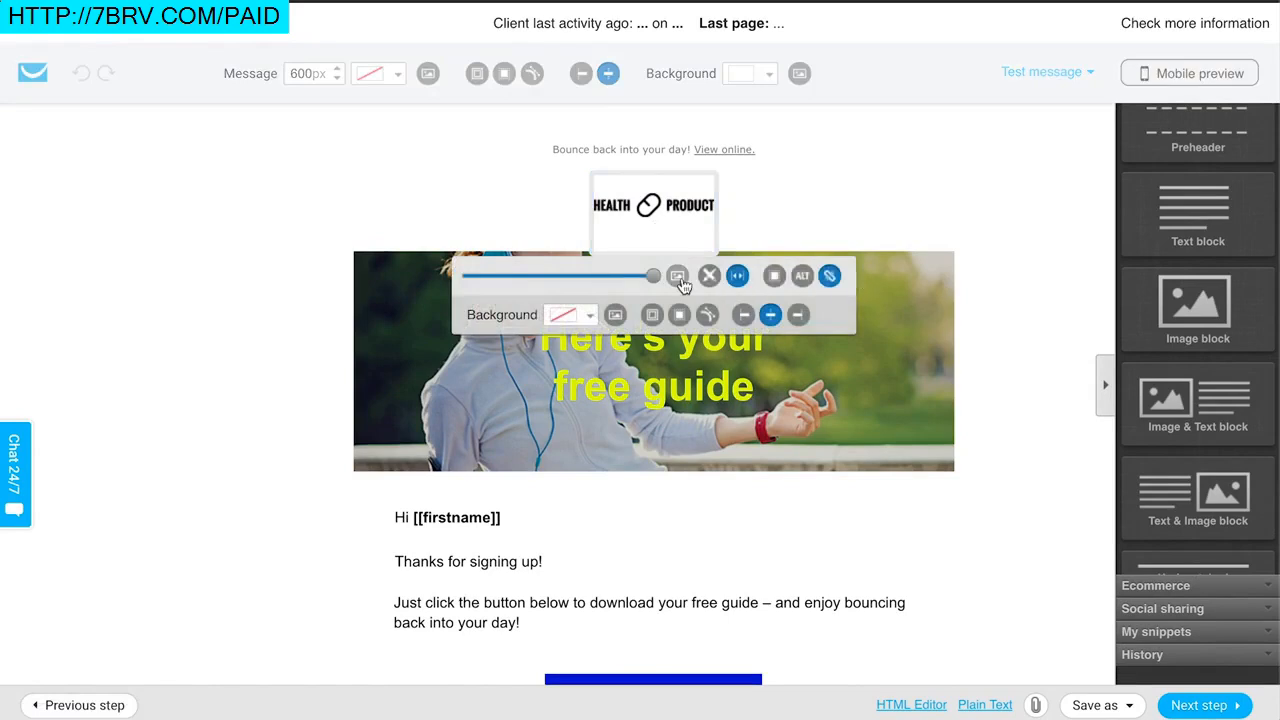
Step: Check the text formatting options of the "Here's your free guide" headline in the email banner
{"action": "scroll", "coordinate": [846, 197], "scroll_direction": "down", "scroll_amount": 4}
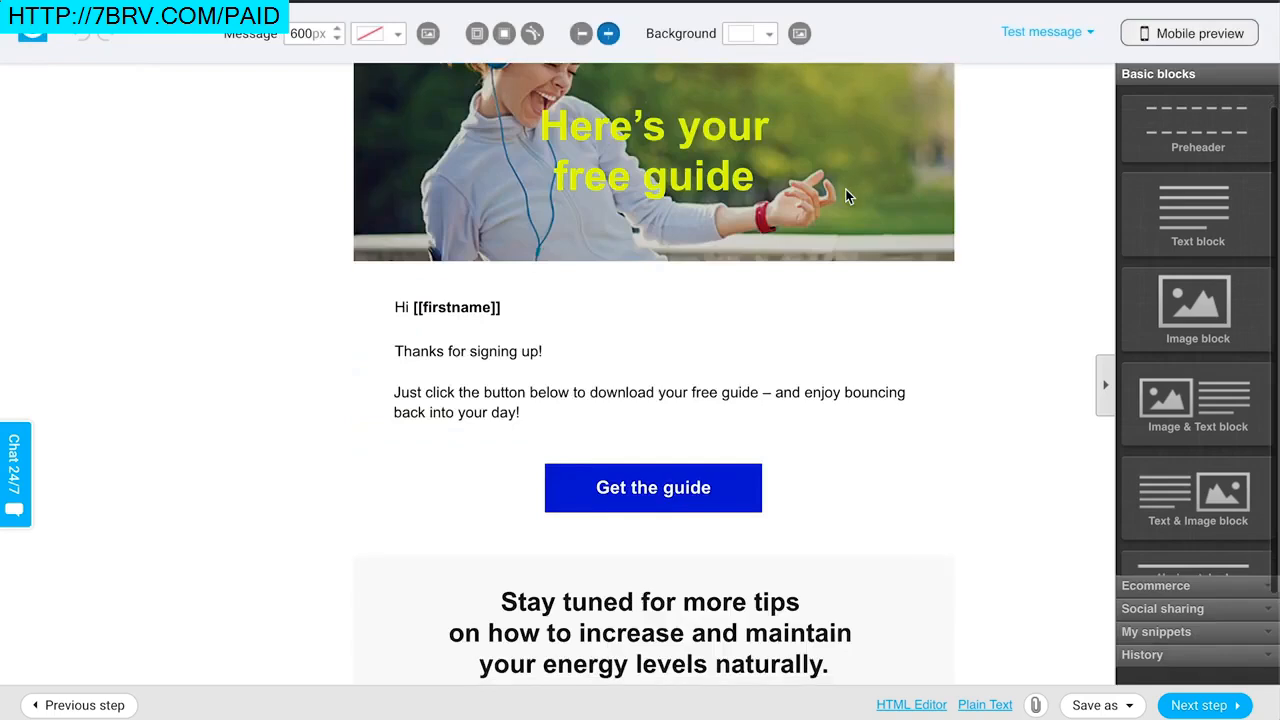
{"action": "double_click", "coordinate": [695, 120]}
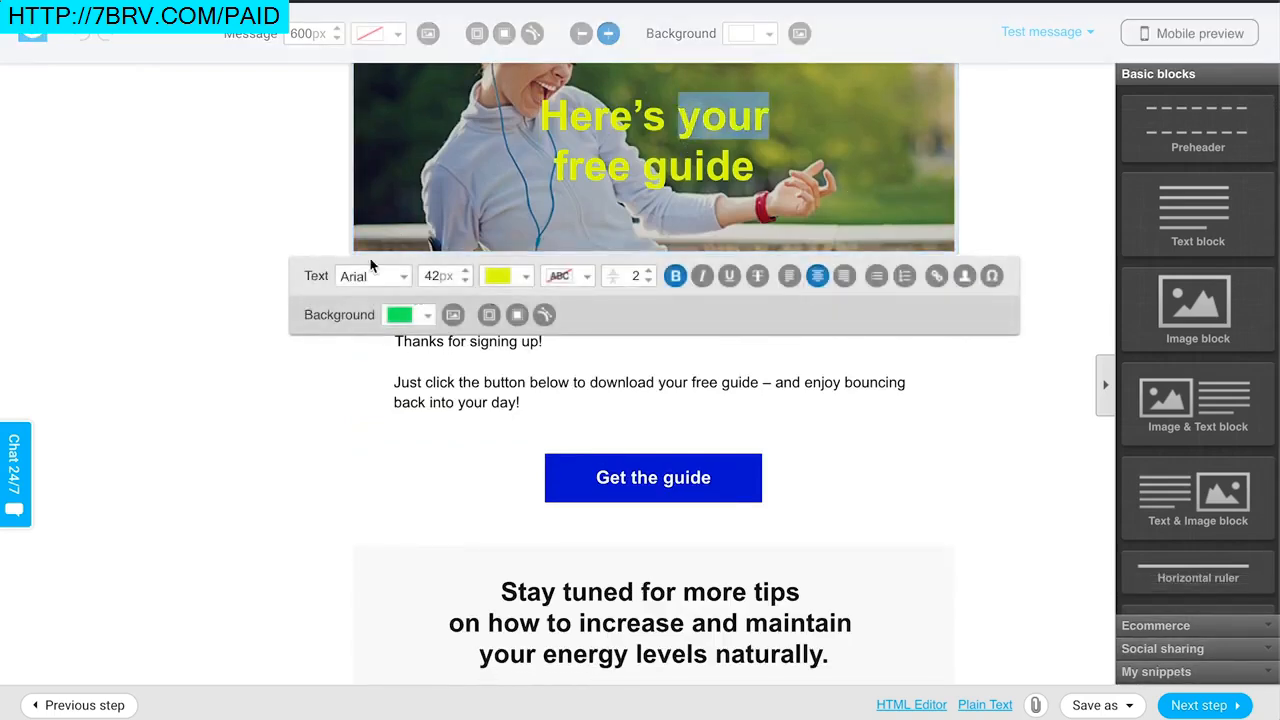
{"action": "left_click", "coordinate": [316, 516]}
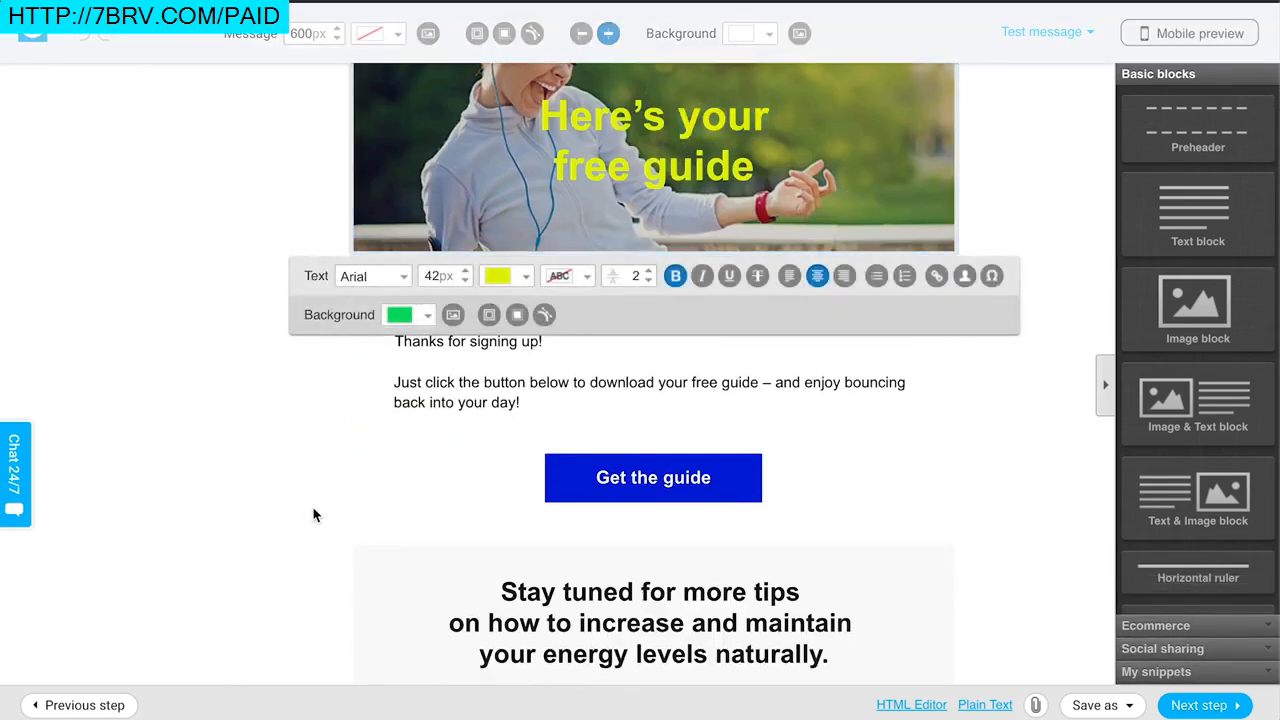
Step: Examine the text, URL and background settings of the "Get the guide" button and close them without changes
{"action": "scroll", "coordinate": [500, 385], "scroll_direction": "down", "scroll_amount": 2}
{"action": "left_click", "coordinate": [657, 378]}
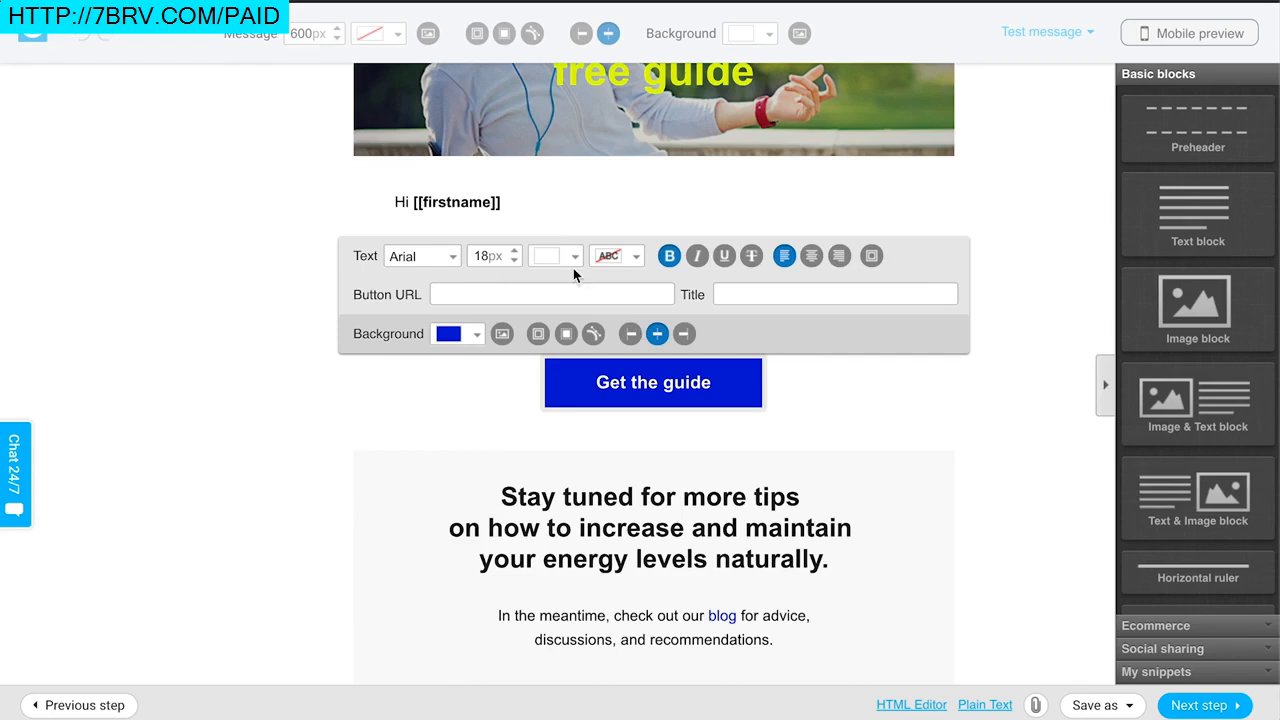
{"action": "left_click", "coordinate": [457, 433]}
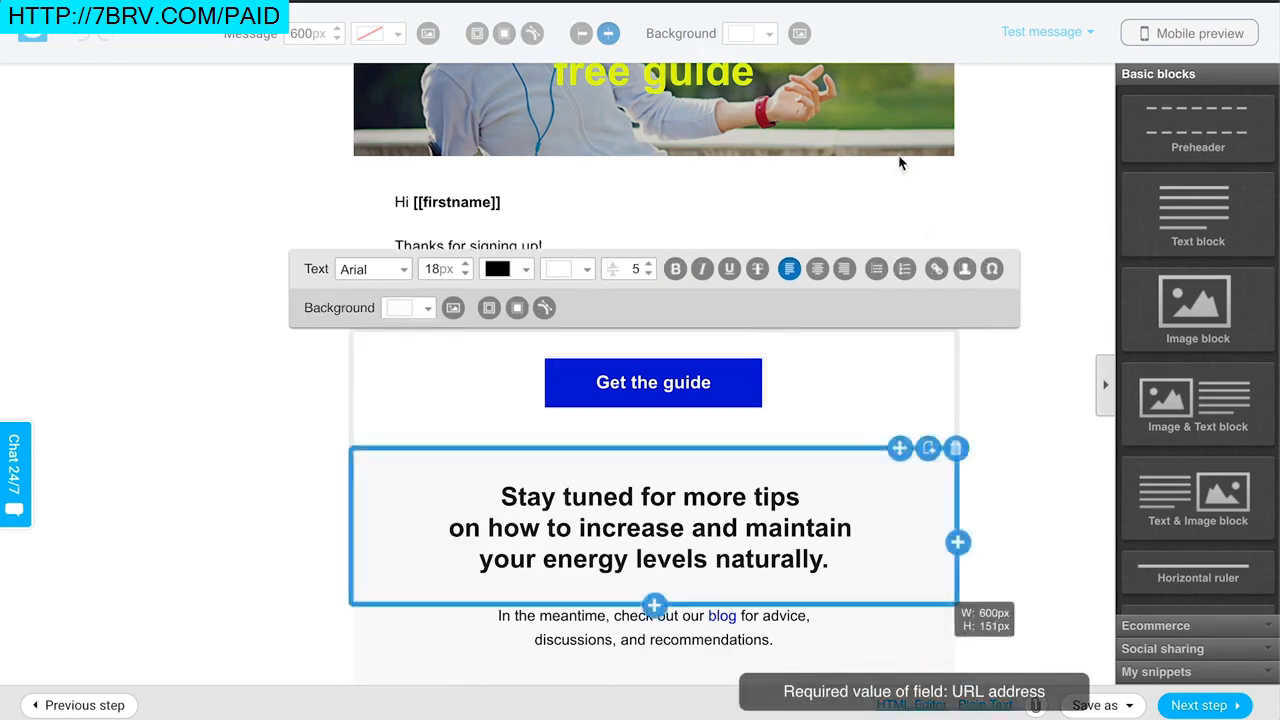
{"action": "left_click", "coordinate": [1003, 449]}
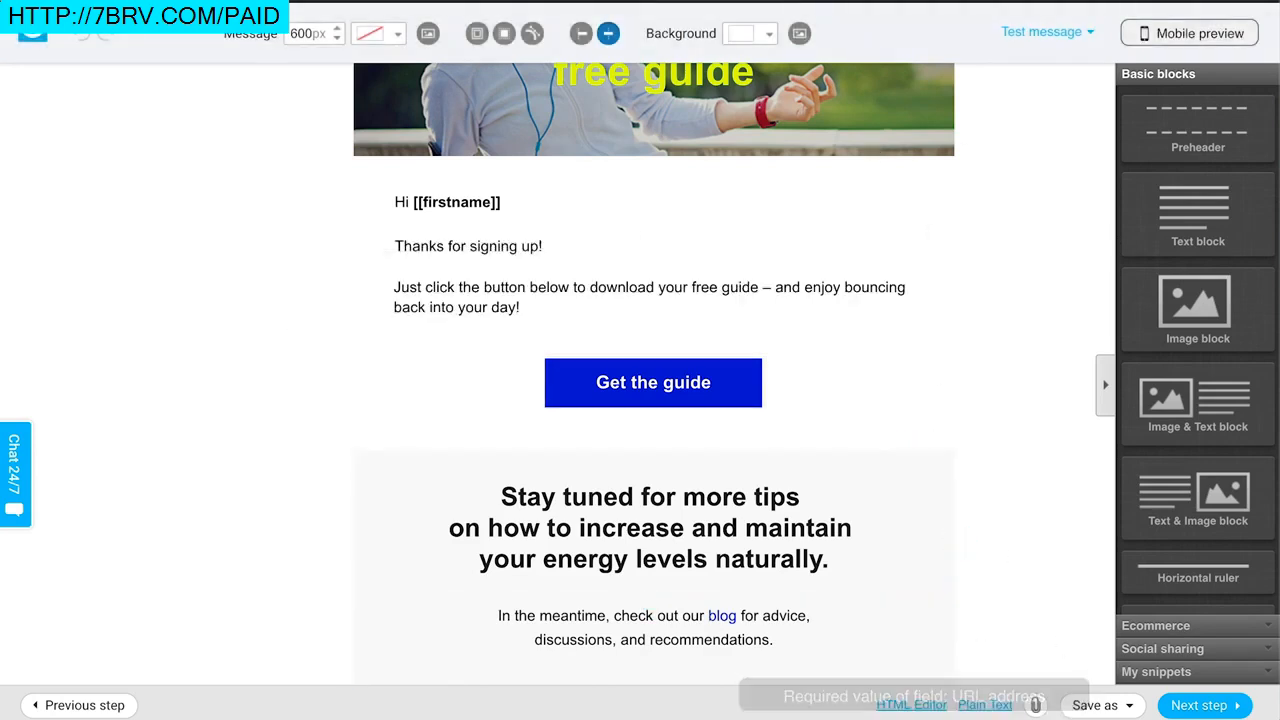
Step: Check the message attachment options of the welcome email and close them without adding a file
{"action": "left_click", "coordinate": [1035, 706]}
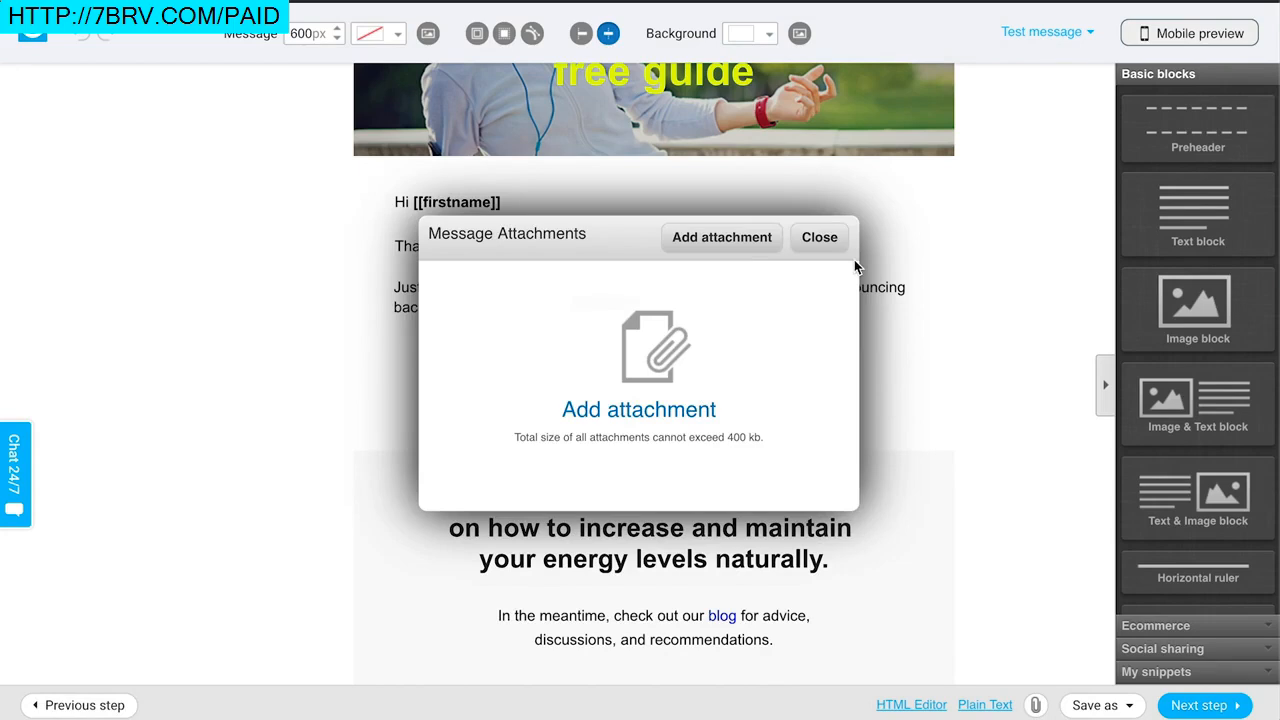
{"action": "left_click", "coordinate": [810, 240]}
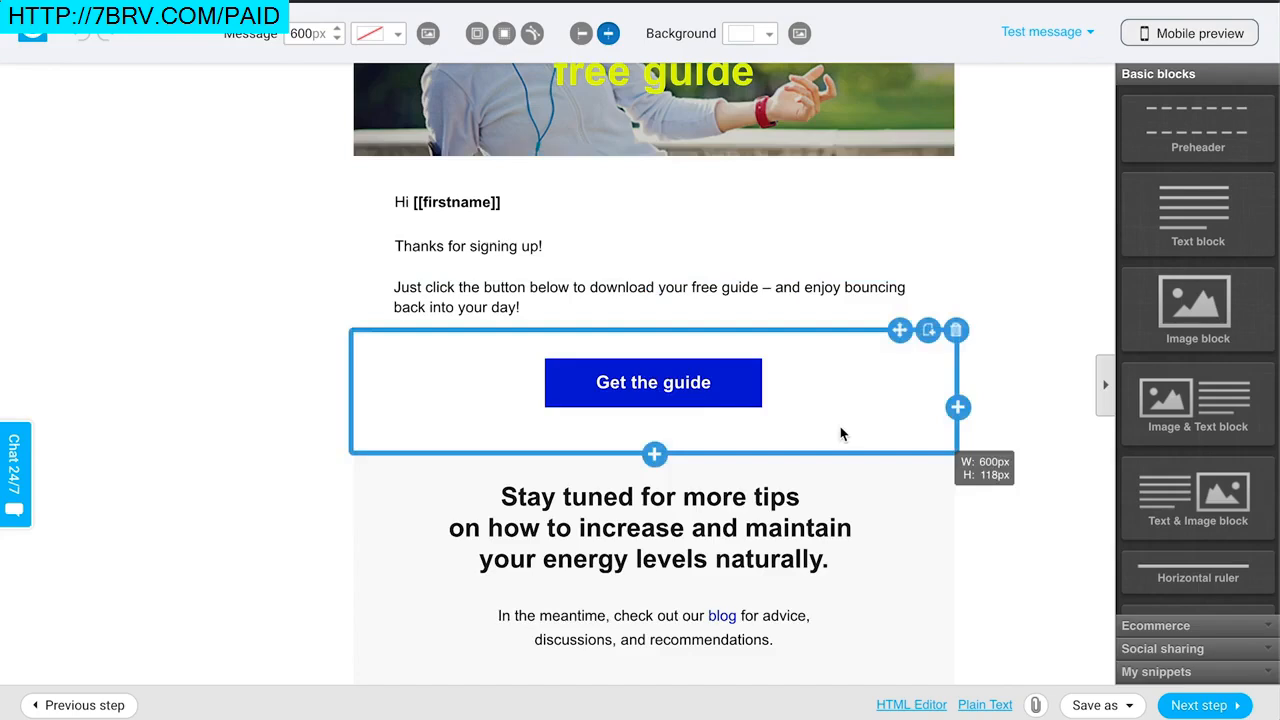
{"action": "scroll", "coordinate": [845, 440], "scroll_direction": "down", "scroll_amount": 1}
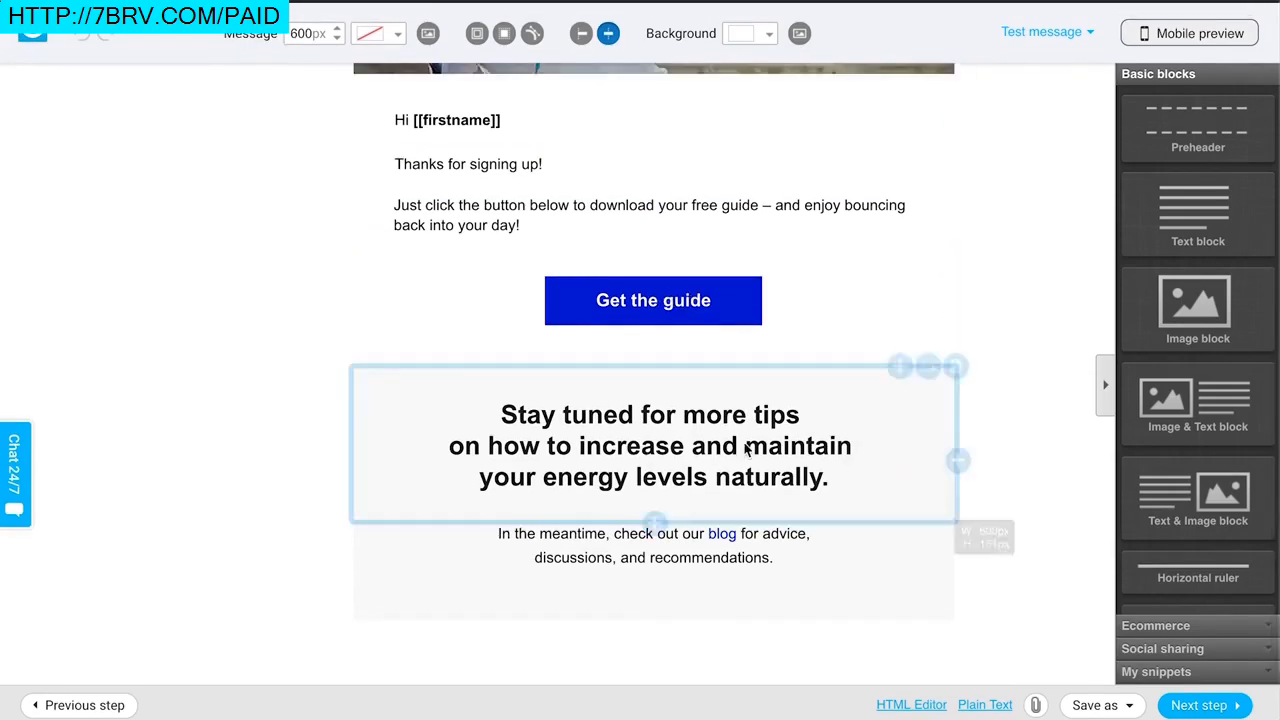
Step: Finish the welcome email design and dismiss the Social Ads Creator offer
{"action": "scroll", "coordinate": [890, 305], "scroll_direction": "up", "scroll_amount": 5}
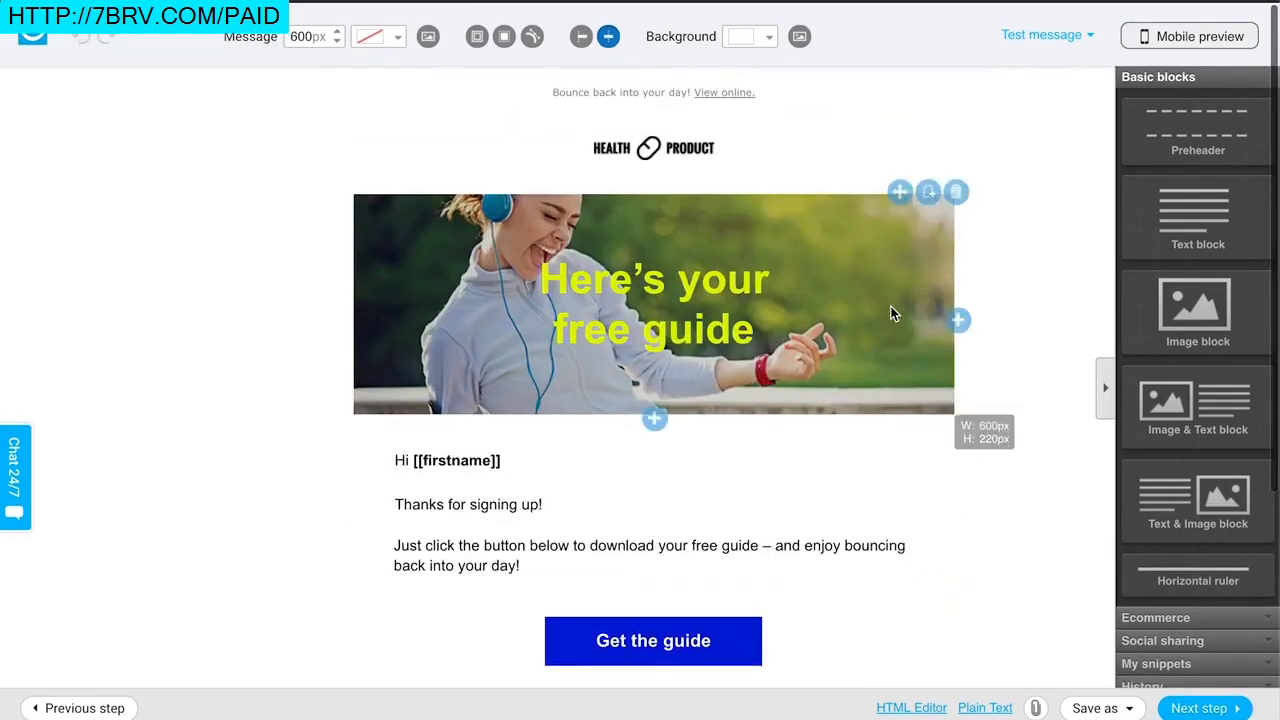
{"action": "scroll", "coordinate": [997, 240], "scroll_direction": "down", "scroll_amount": 5}
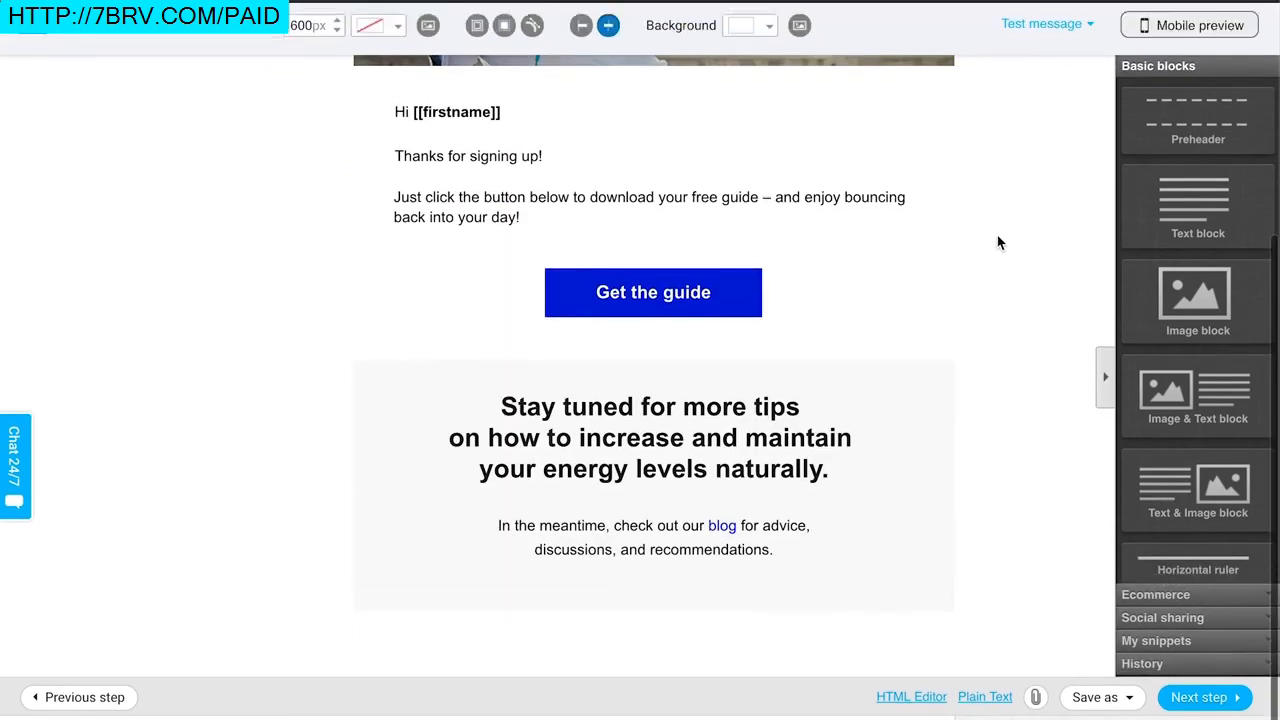
{"action": "left_click", "coordinate": [1208, 706]}
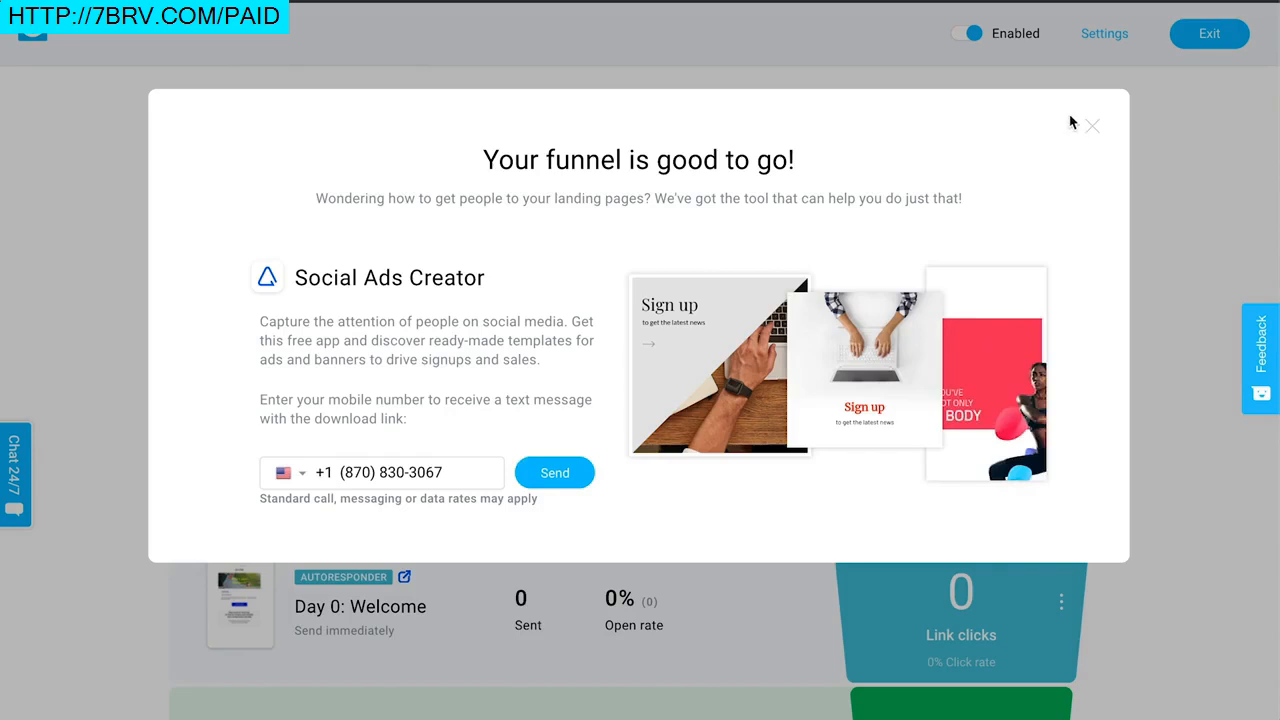
{"action": "left_click", "coordinate": [1091, 131]}
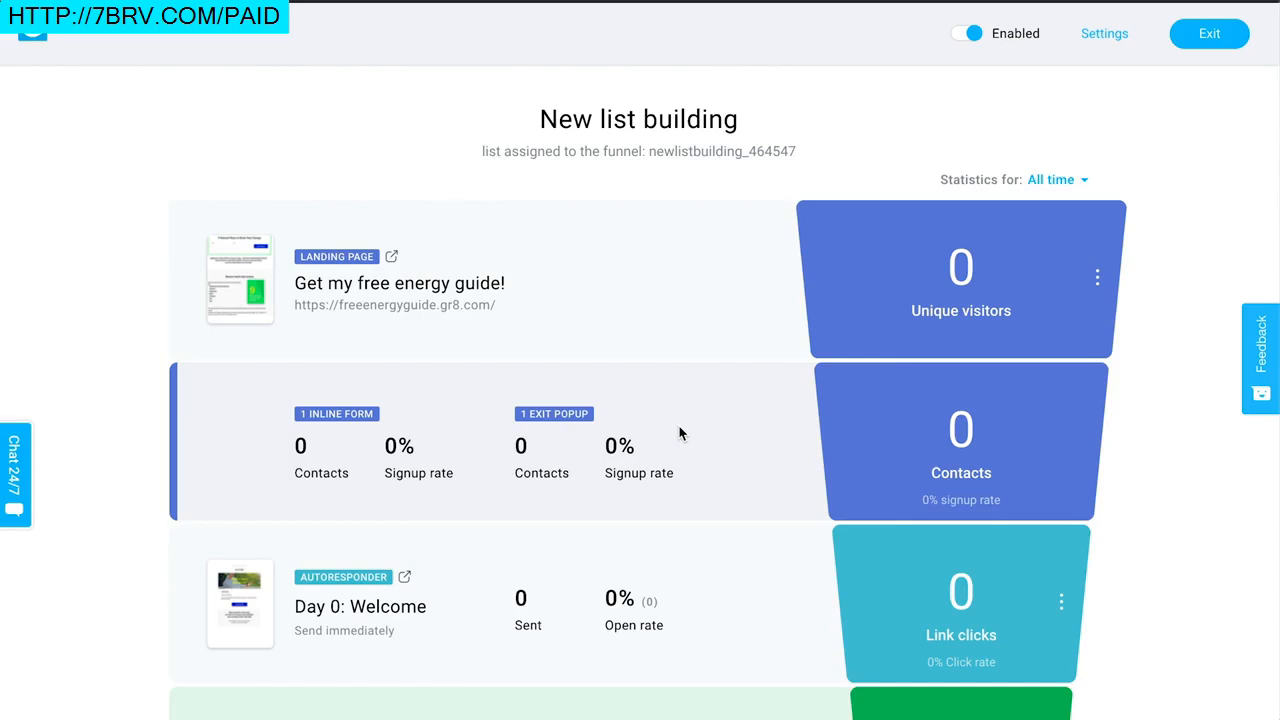
Step: Add another email to the funnel's autoresponder stage and name the autoresponder "Message 2"
{"action": "scroll", "coordinate": [680, 432], "scroll_direction": "down", "scroll_amount": 1}
{"action": "scroll", "coordinate": [985, 400], "scroll_direction": "down", "scroll_amount": 1}
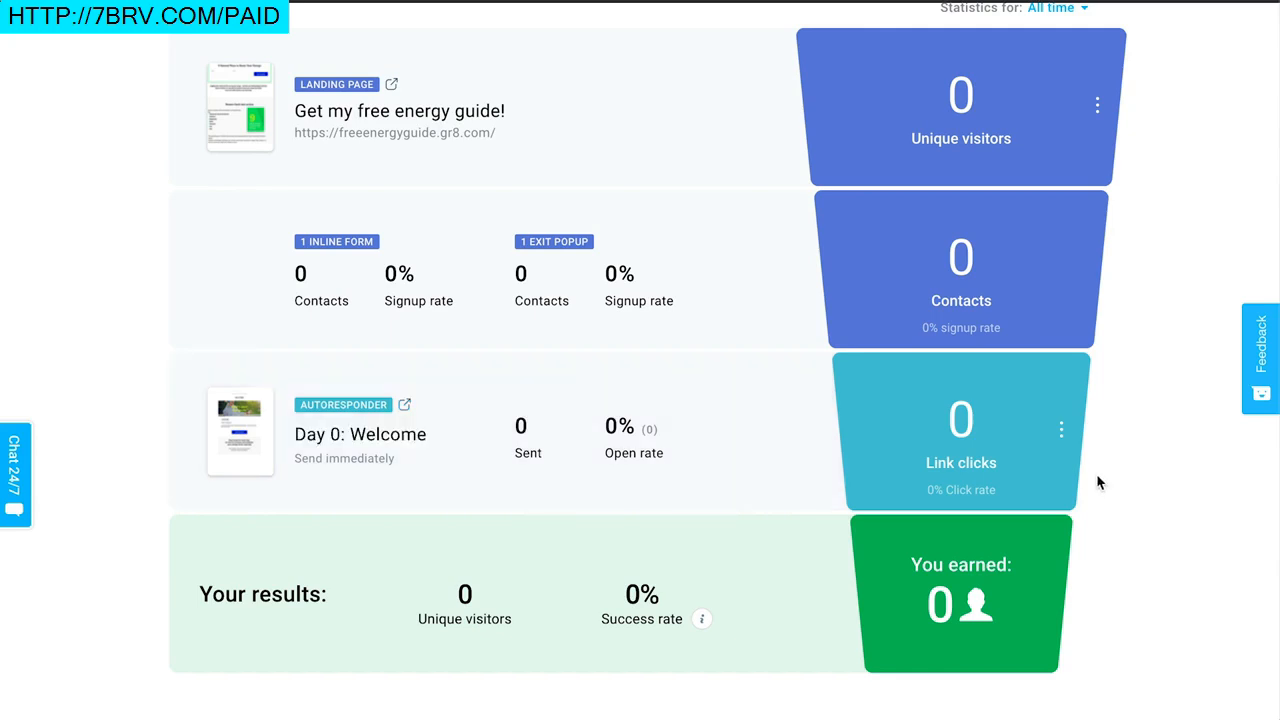
{"action": "left_click", "coordinate": [1061, 430]}
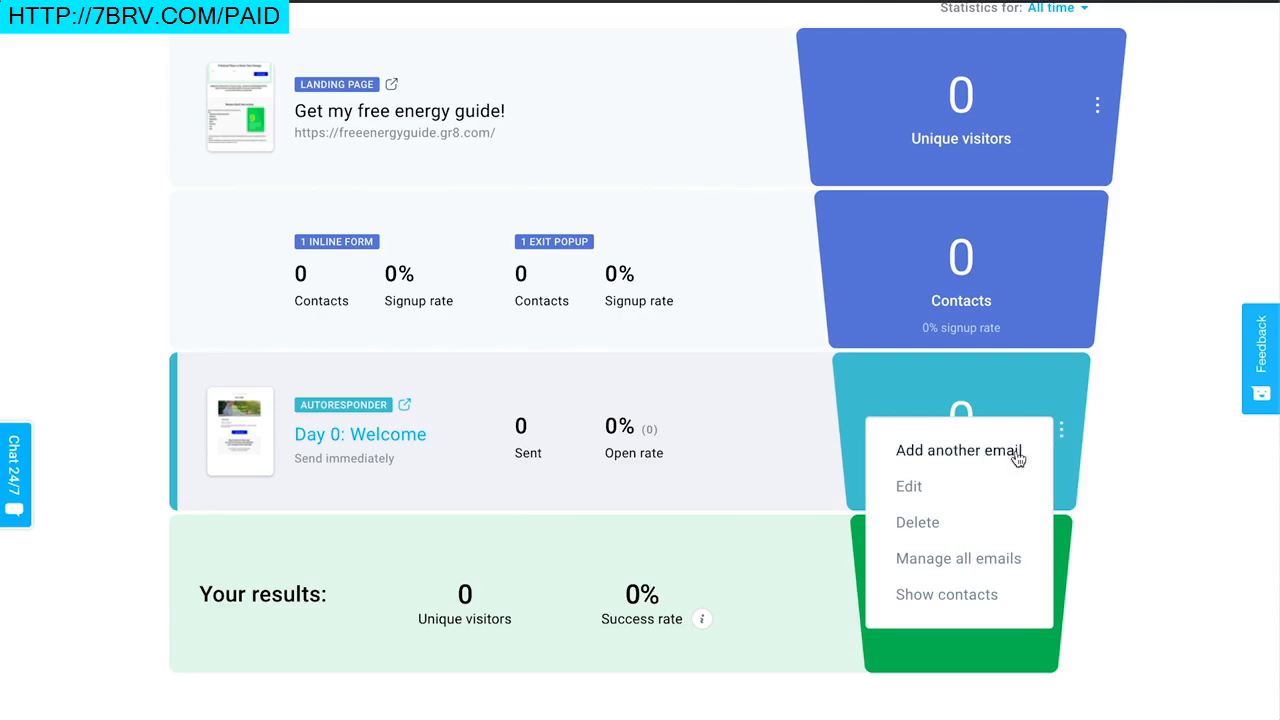
{"action": "left_click", "coordinate": [1012, 452]}
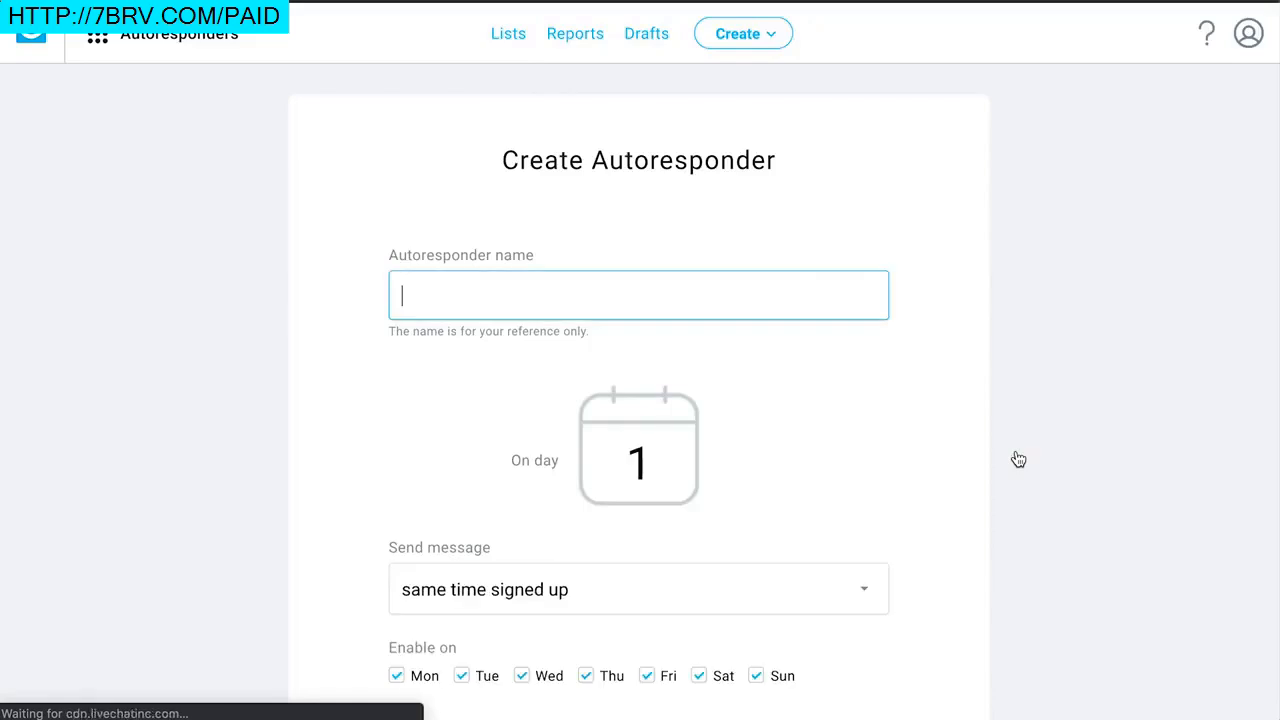
{"action": "type", "text": "Mes"}
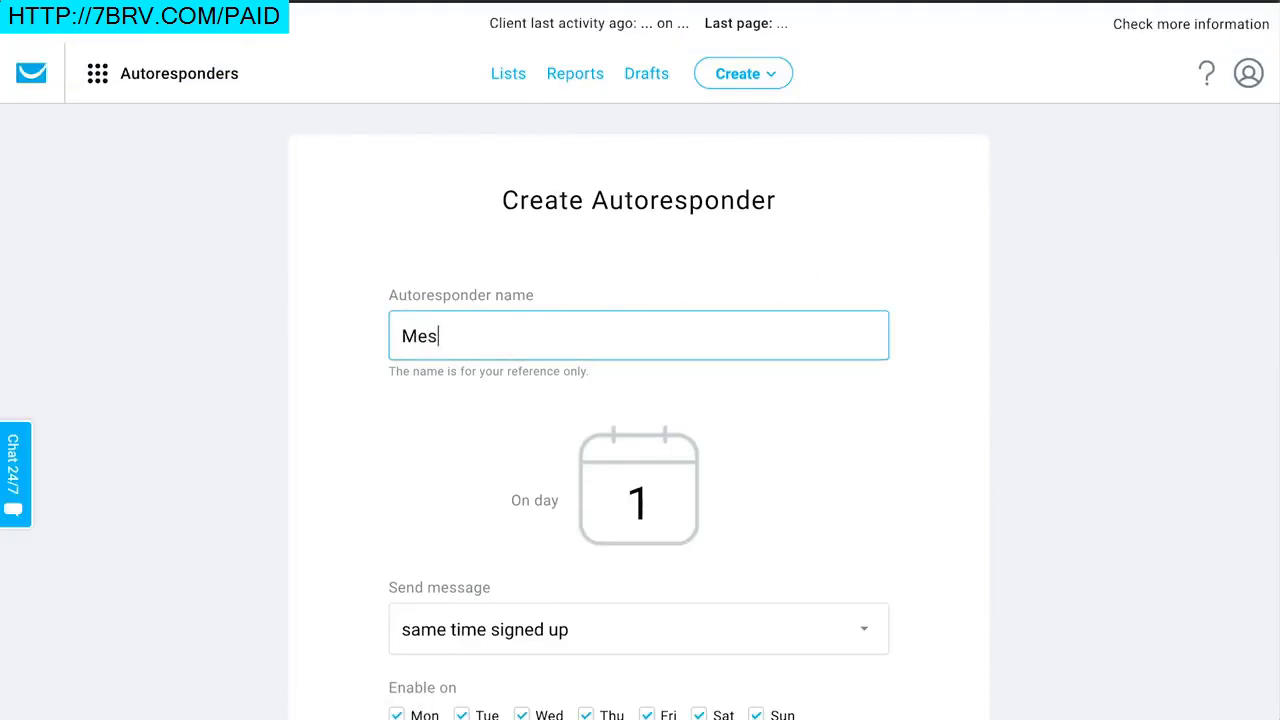
{"action": "type", "text": "sage 2"}
Step: Schedule the autoresponder to go out on day 2
{"action": "scroll", "coordinate": [695, 400], "scroll_direction": "down", "scroll_amount": 2}
{"action": "left_click", "coordinate": [640, 385]}
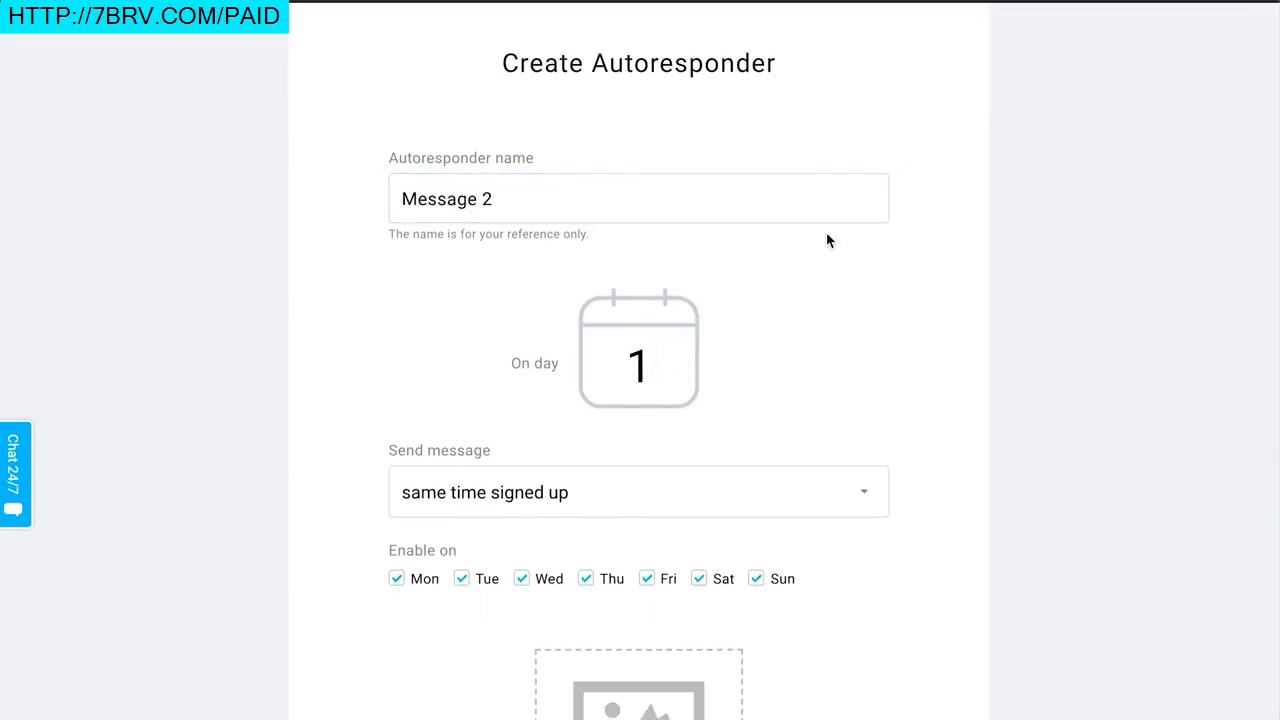
{"action": "double_click", "coordinate": [627, 380]}
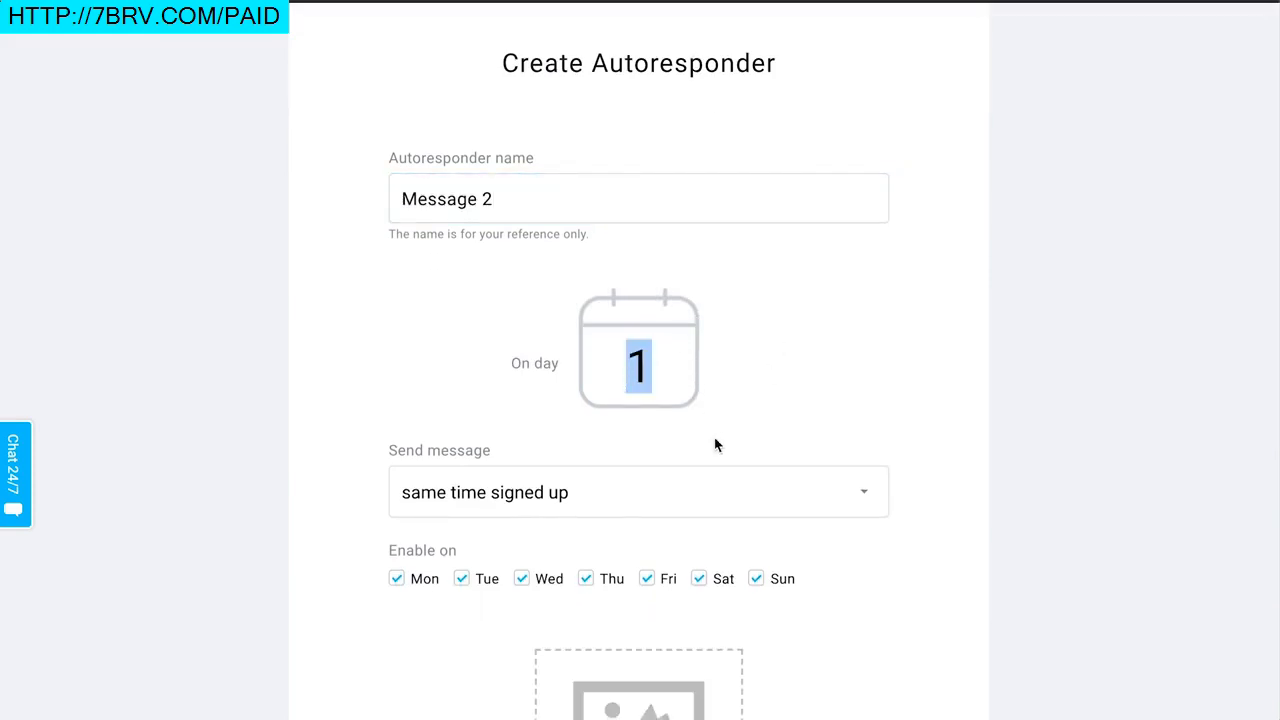
{"action": "left_click", "coordinate": [660, 358]}
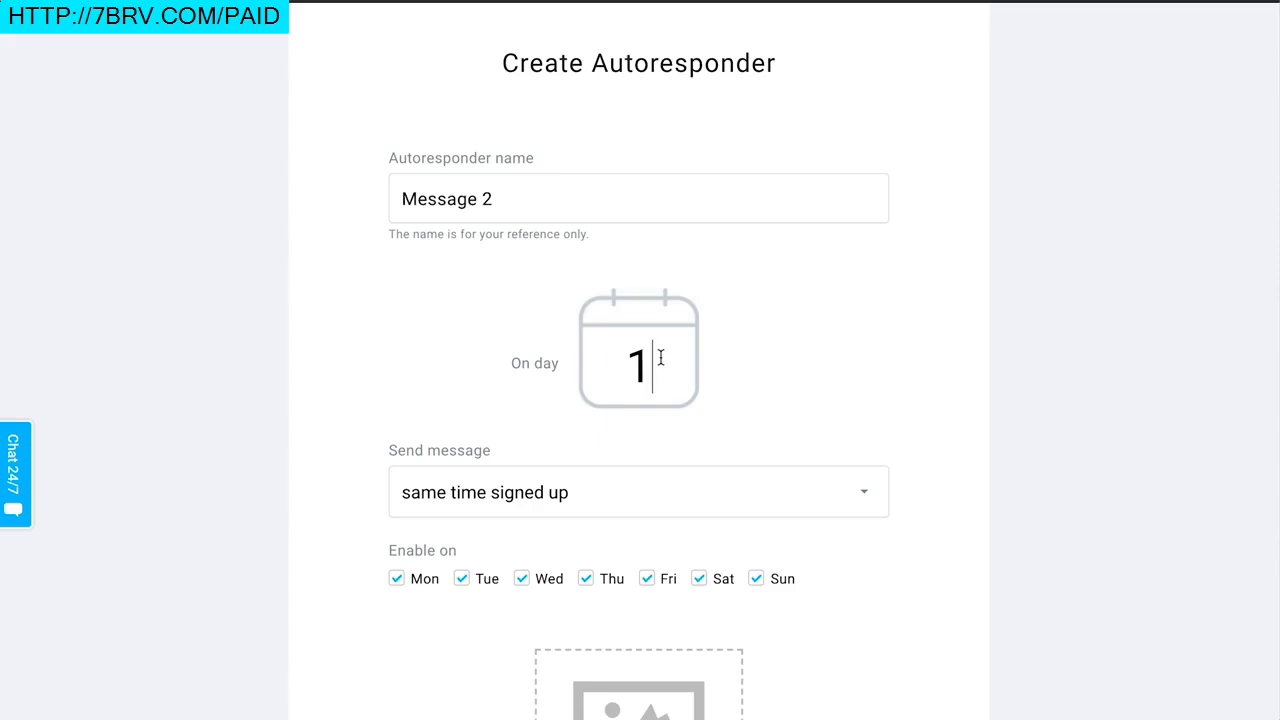
{"action": "key", "text": "BackSpace"}
{"action": "type", "text": "2"}
Step: Create a new email for the autoresponder with message name "Message 2" and subject "Here's your first batch of healthy tips"
{"action": "scroll", "coordinate": [940, 409], "scroll_direction": "down", "scroll_amount": 5}
{"action": "scroll", "coordinate": [903, 361], "scroll_direction": "up", "scroll_amount": 1}
{"action": "scroll", "coordinate": [903, 361], "scroll_direction": "down", "scroll_amount": 2}
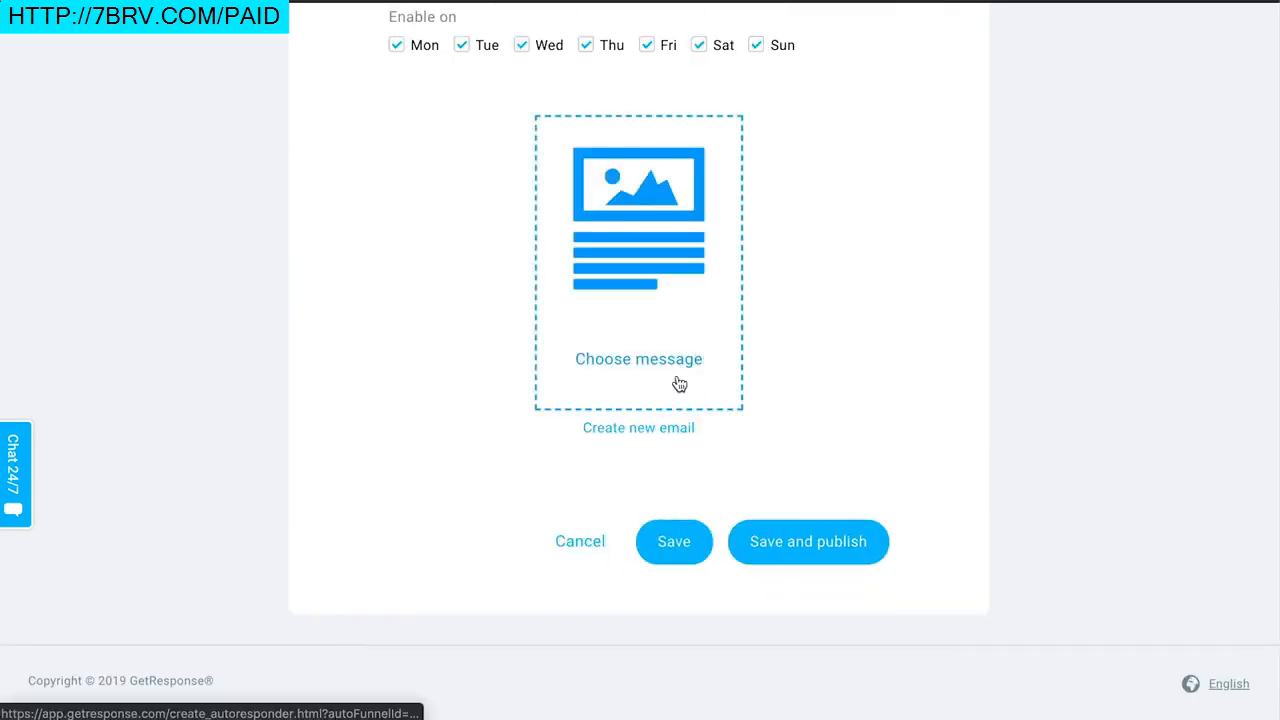
{"action": "left_click", "coordinate": [596, 420]}
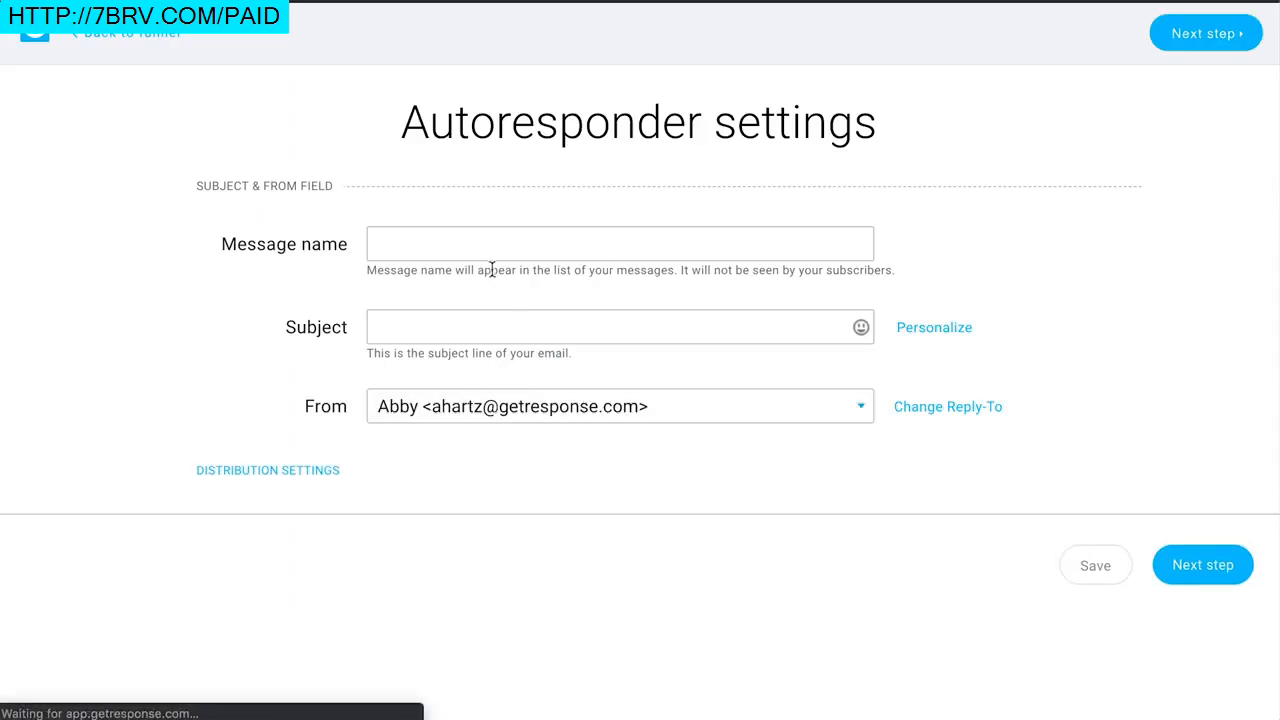
{"action": "left_click", "coordinate": [490, 255]}
{"action": "type", "text": "Message 2"}
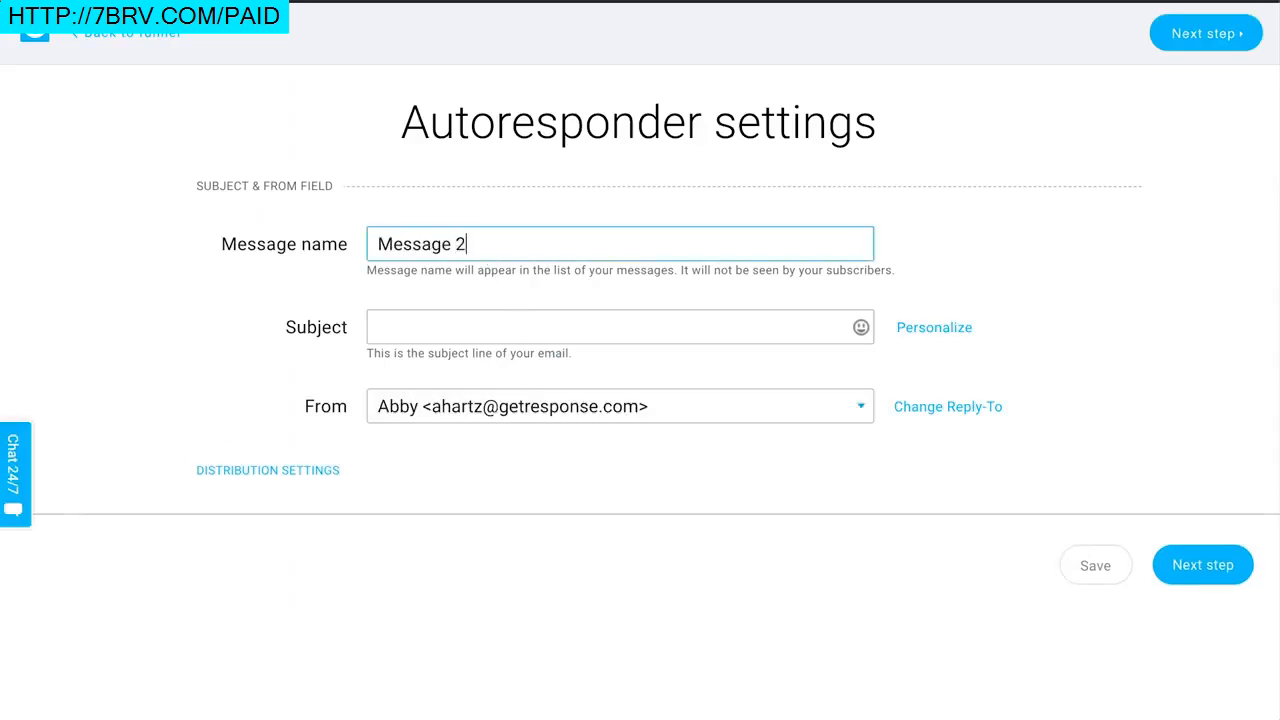
{"action": "left_click", "coordinate": [527, 329]}
{"action": "type", "text": "Here's your first batch of hea"}
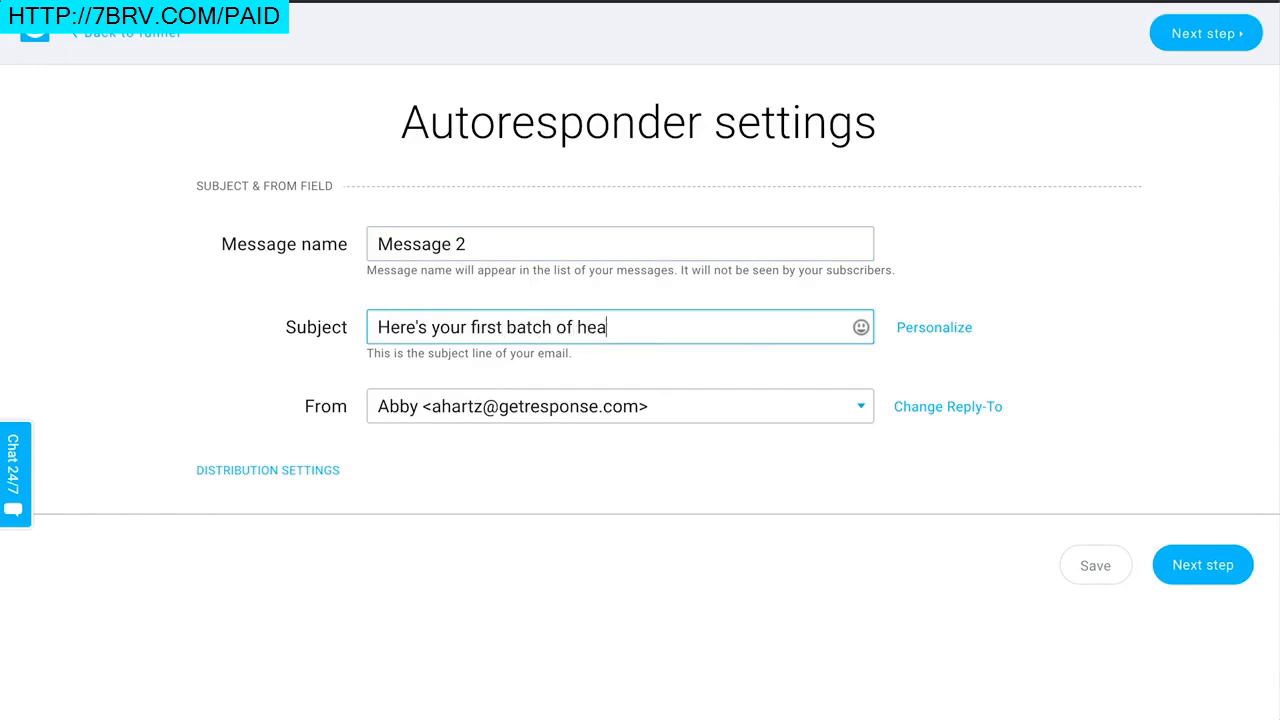
{"action": "type", "text": "lthy tips"}
Step: Proceed to the template selection and apply the Natural energy followup 2 template to the email
{"action": "left_click", "coordinate": [1208, 563]}
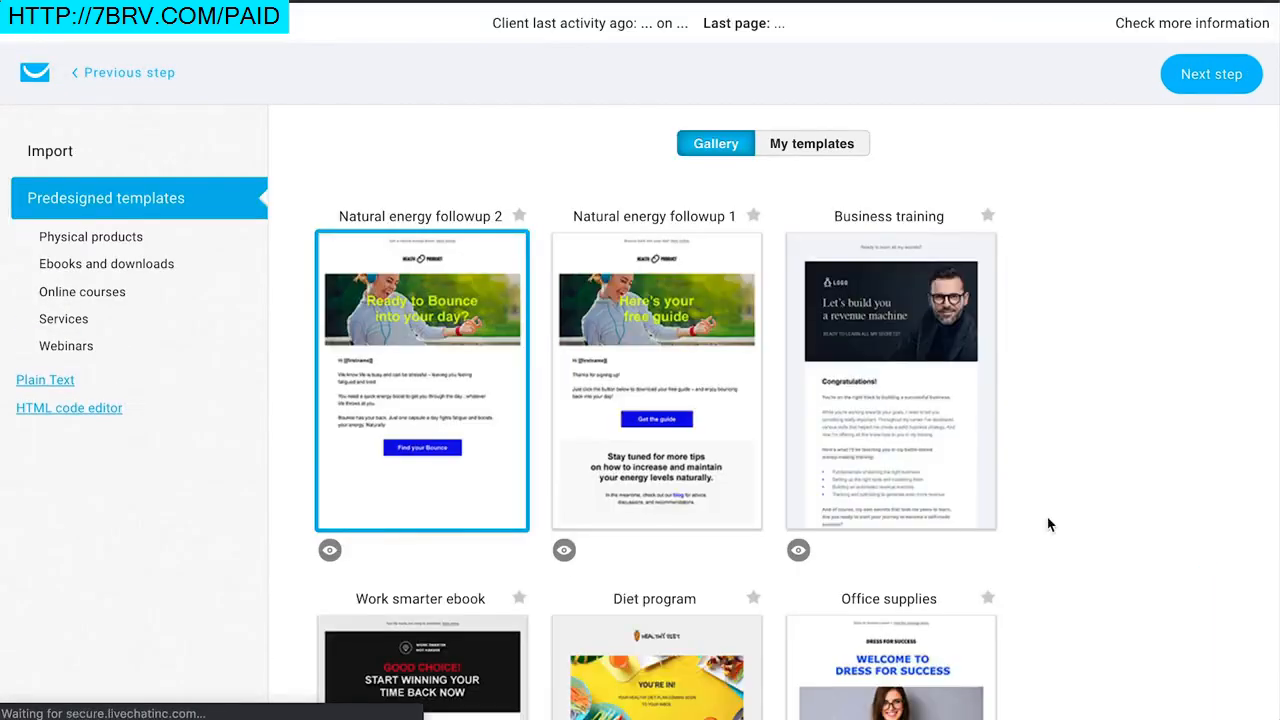
{"action": "mouse_move", "coordinate": [463, 391]}
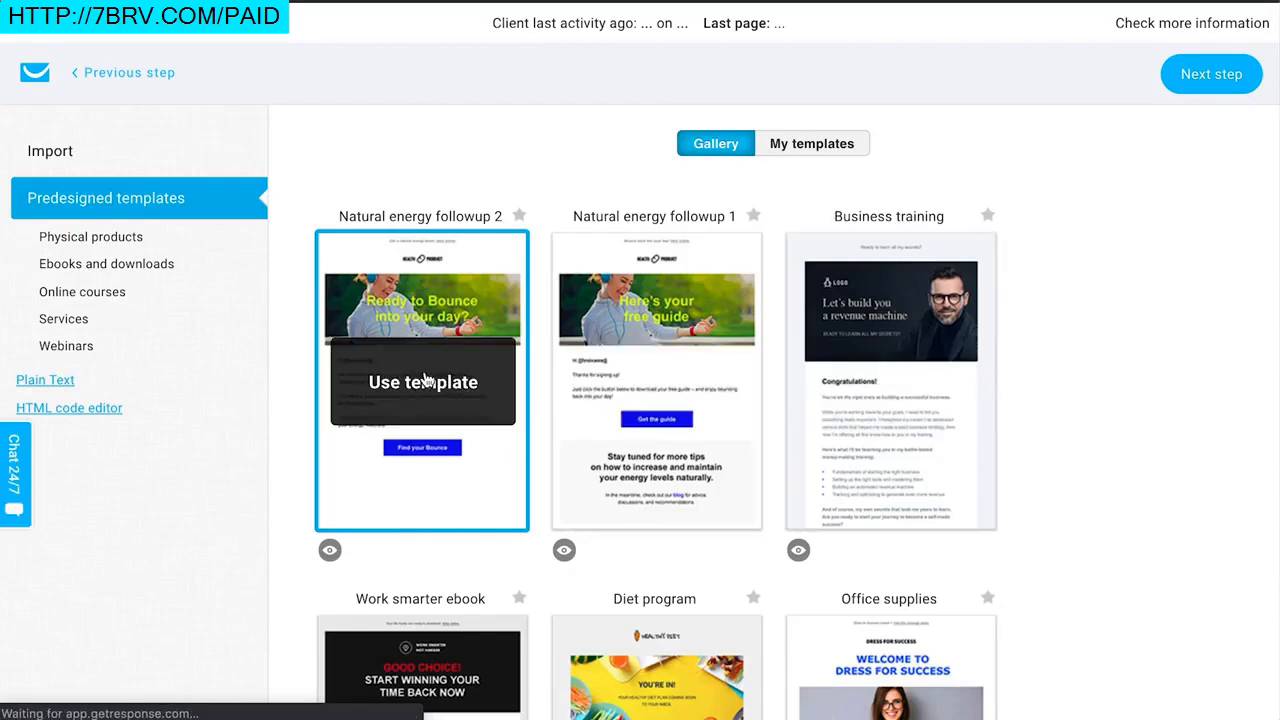
{"action": "left_click", "coordinate": [425, 380]}
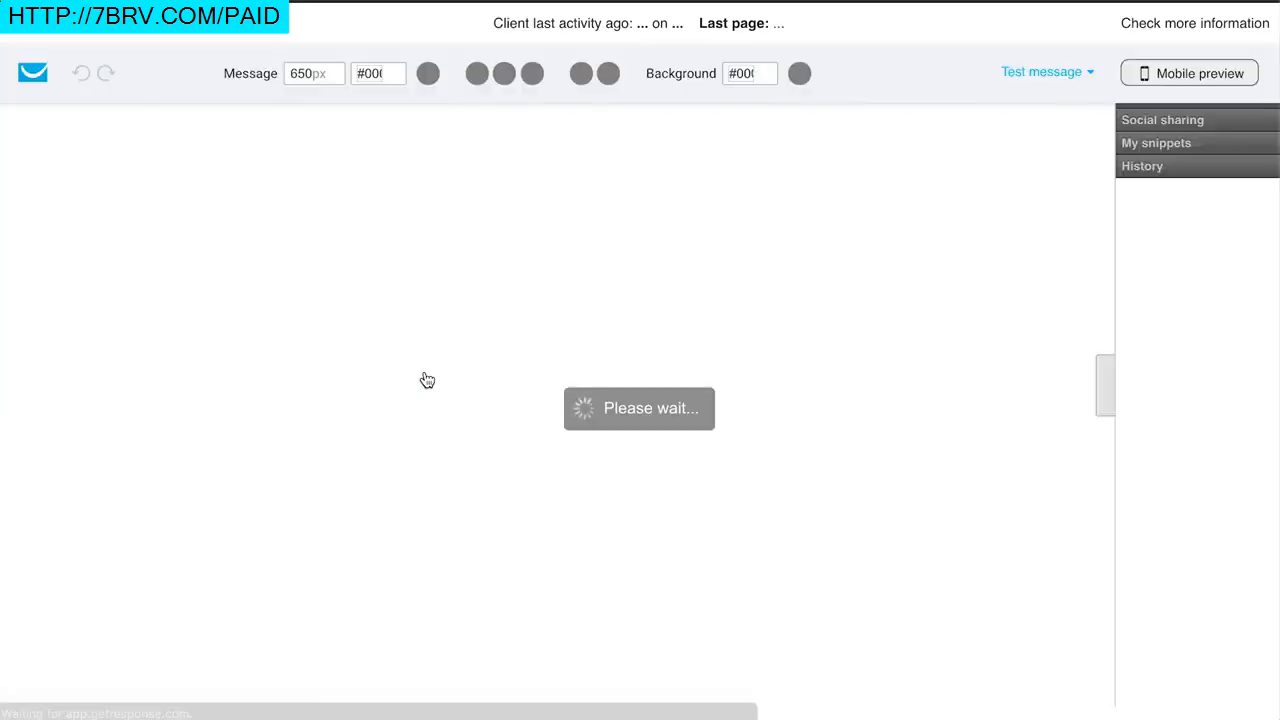
Step: Review the email's layout from the banner to the "Find your Bounce" button and the available basic blocks
{"action": "scroll", "coordinate": [425, 380], "scroll_direction": "down", "scroll_amount": 3}
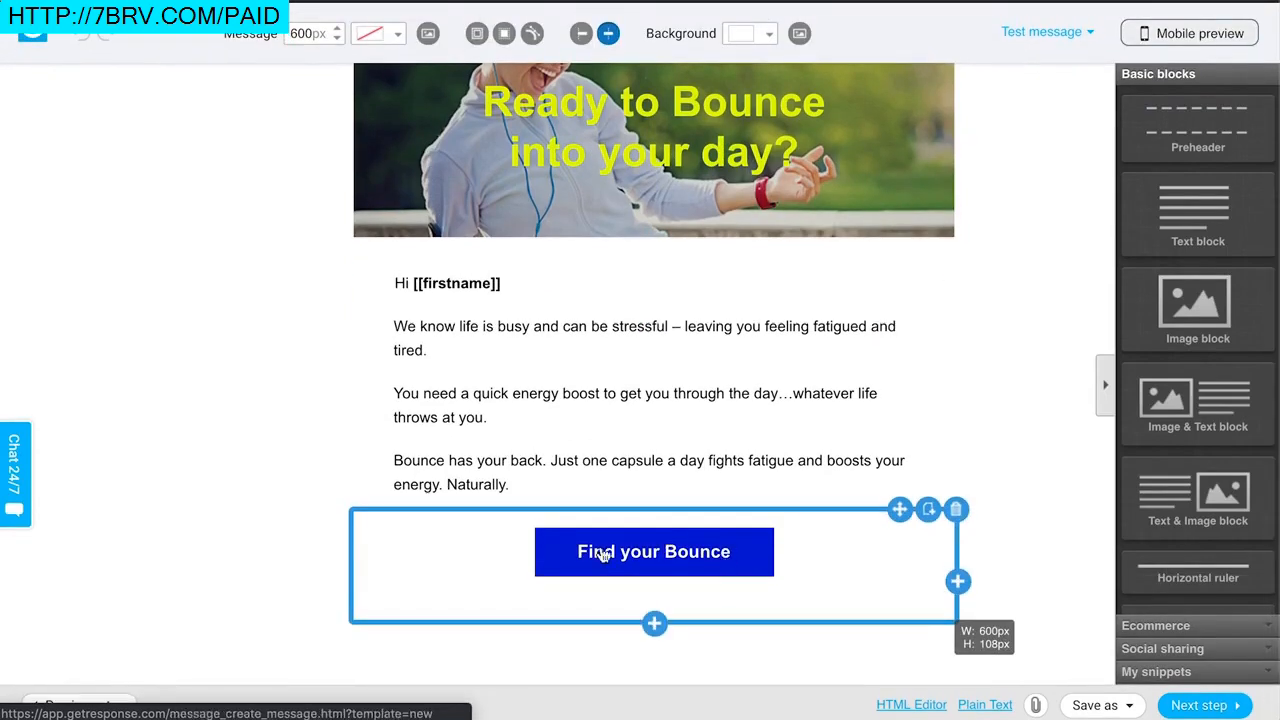
{"action": "scroll", "coordinate": [230, 390], "scroll_direction": "up", "scroll_amount": 3}
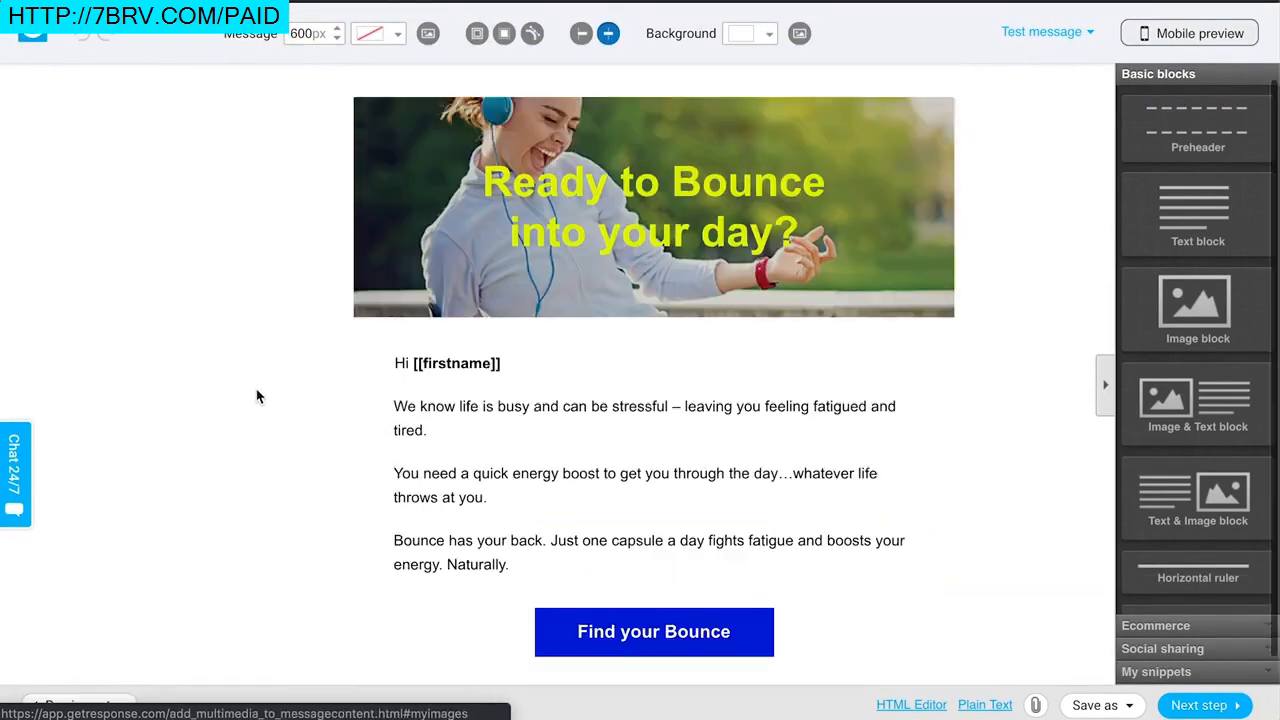
{"action": "scroll", "coordinate": [258, 395], "scroll_direction": "down", "scroll_amount": 3}
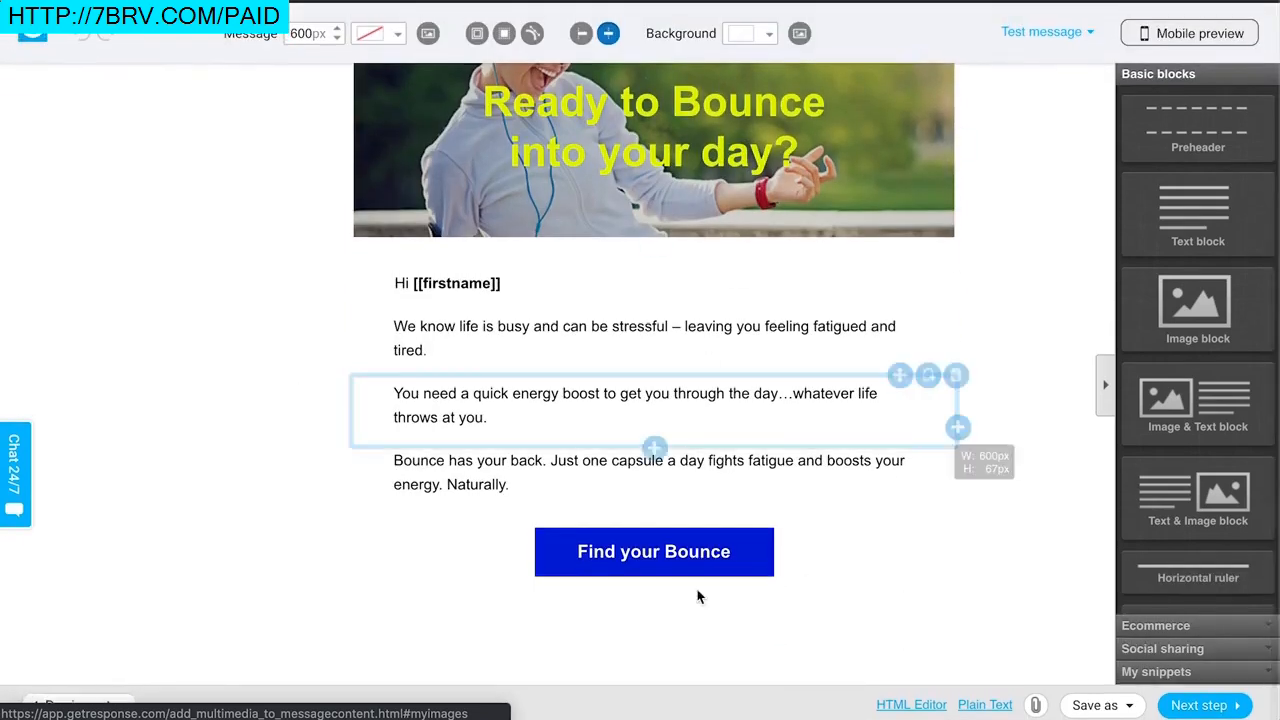
{"action": "scroll", "coordinate": [748, 420], "scroll_direction": "up", "scroll_amount": 3}
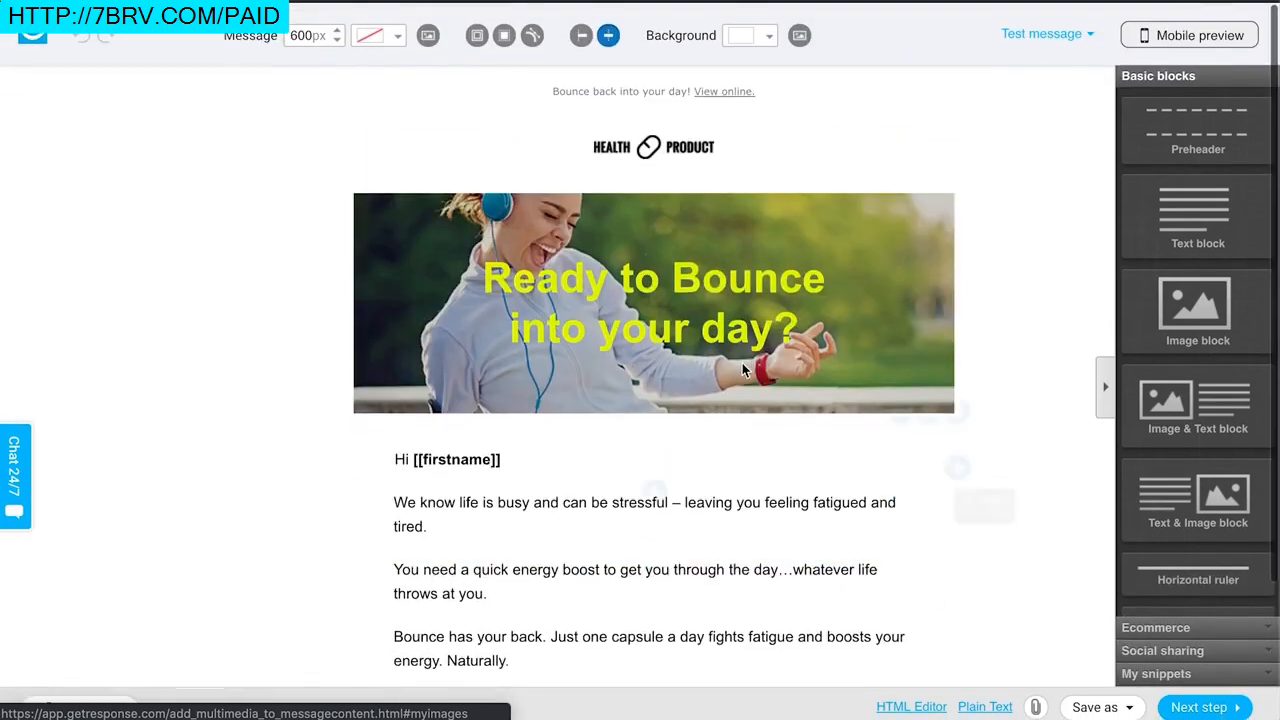
{"action": "scroll", "coordinate": [1056, 434], "scroll_direction": "down", "scroll_amount": 2}
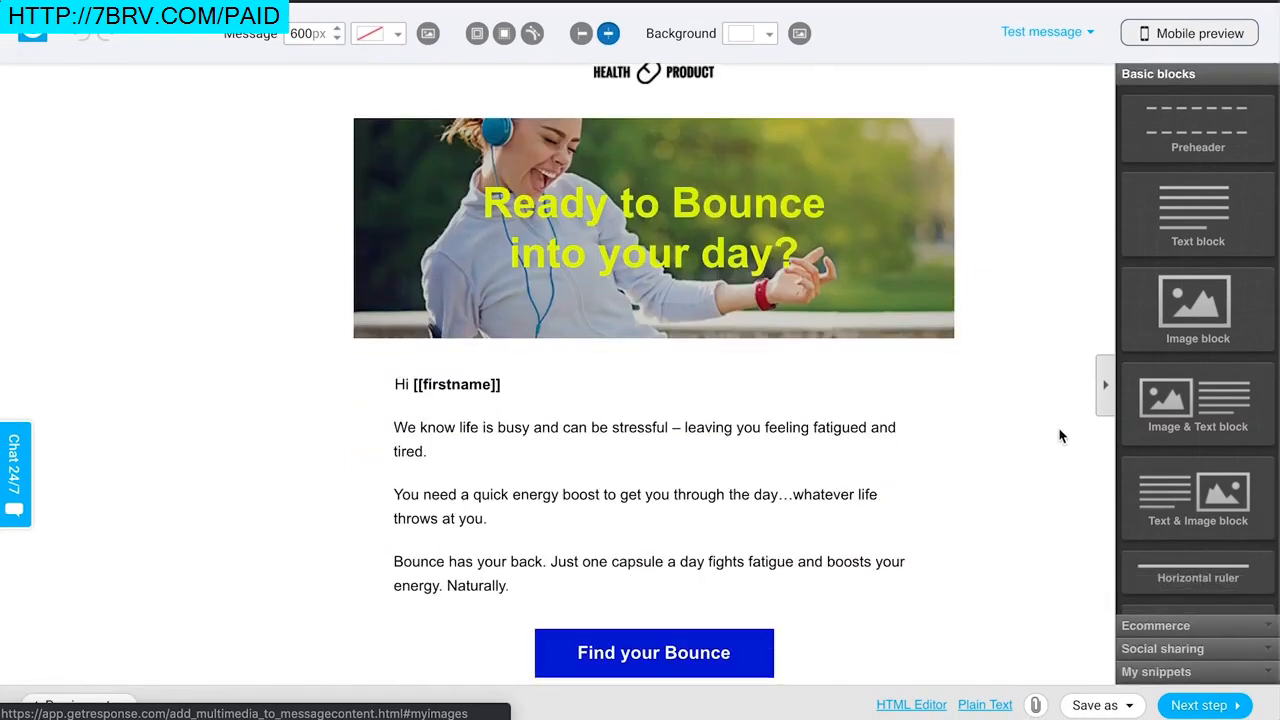
{"action": "scroll", "coordinate": [1205, 450], "scroll_direction": "down", "scroll_amount": 2}
{"action": "scroll", "coordinate": [1200, 420], "scroll_direction": "up", "scroll_amount": 2}
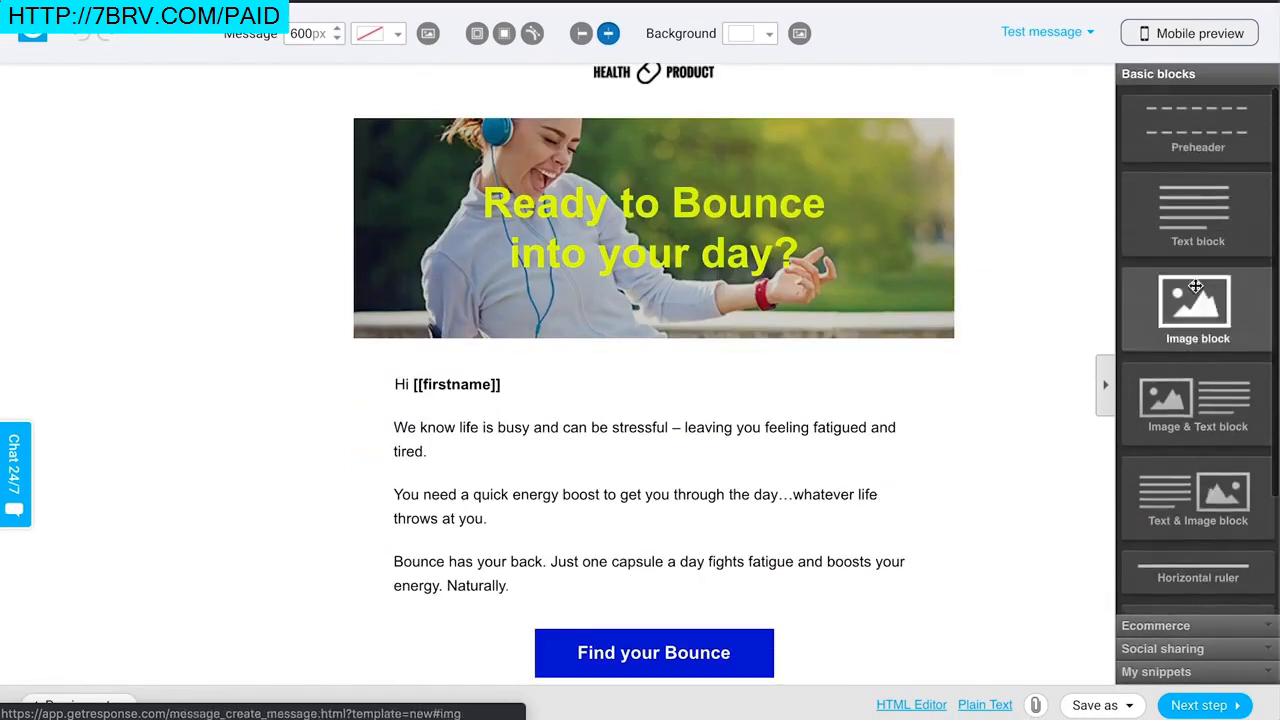
{"action": "scroll", "coordinate": [1195, 400], "scroll_direction": "down", "scroll_amount": 1}
{"action": "scroll", "coordinate": [1199, 455], "scroll_direction": "down", "scroll_amount": 2}
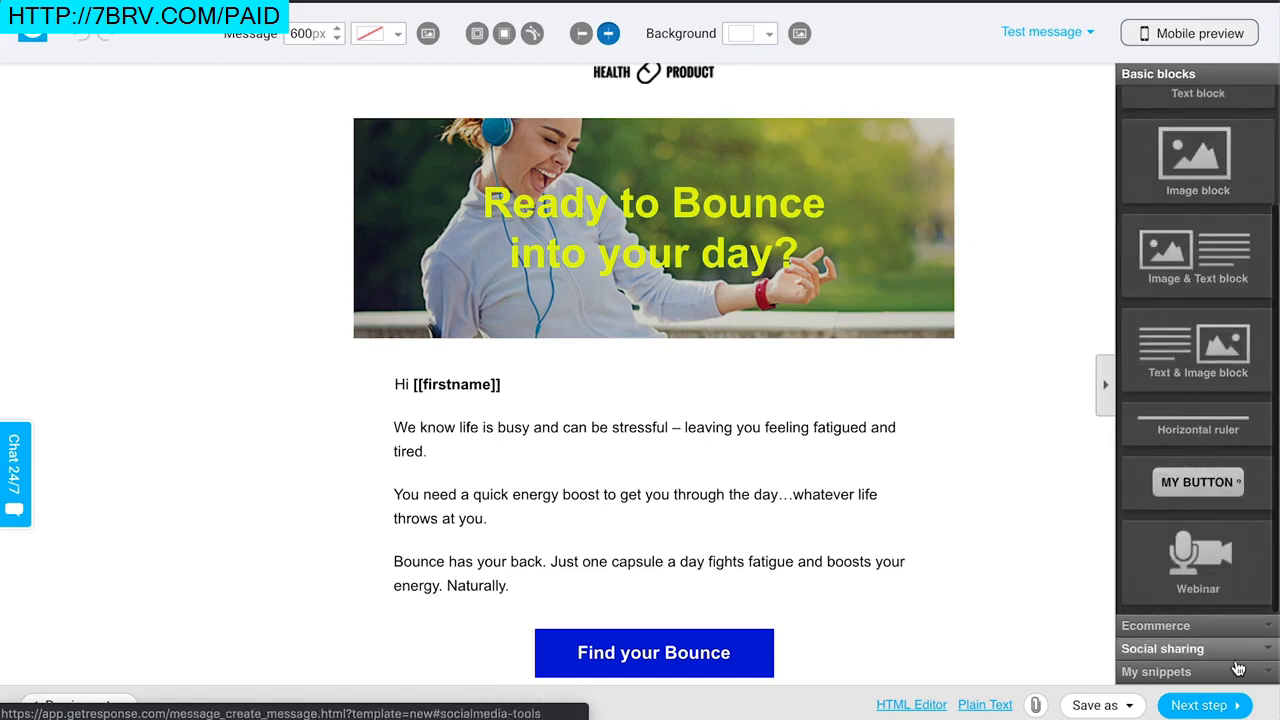
Step: Finish the email design, and save and publish the Message 2 autoresponder
{"action": "left_click", "coordinate": [1212, 708]}
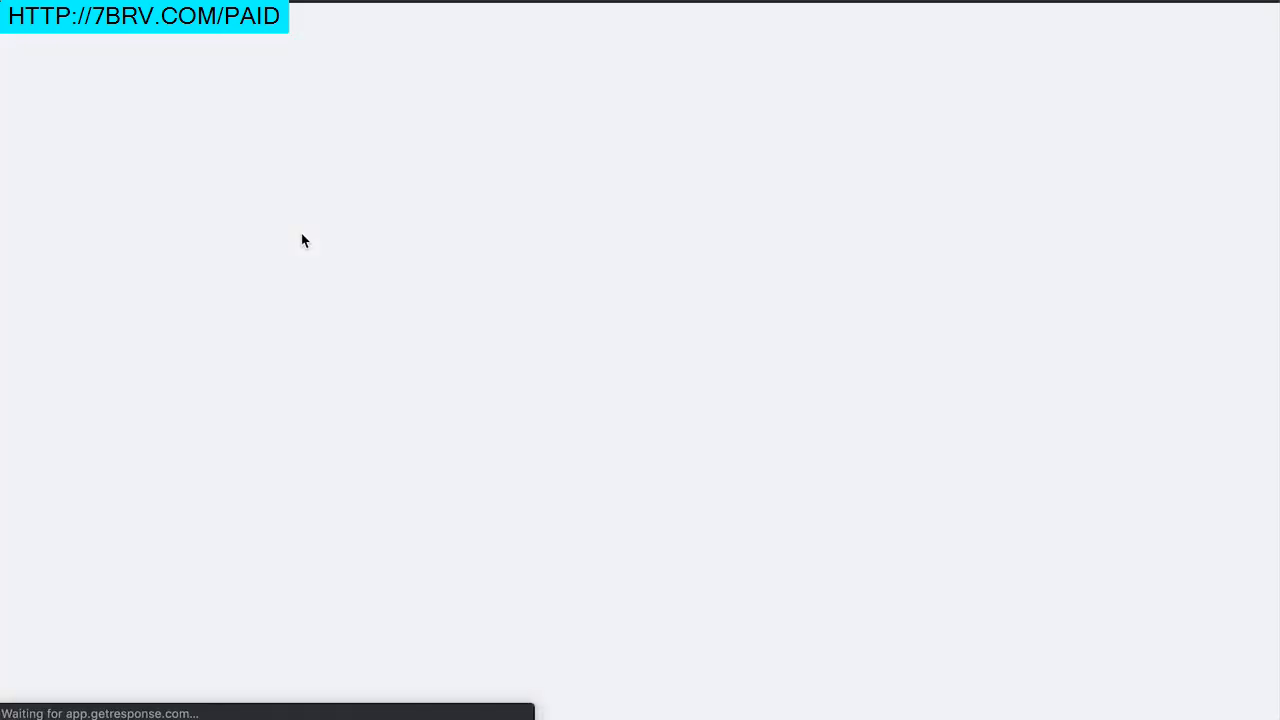
{"action": "scroll", "coordinate": [794, 391], "scroll_direction": "down", "scroll_amount": 5}
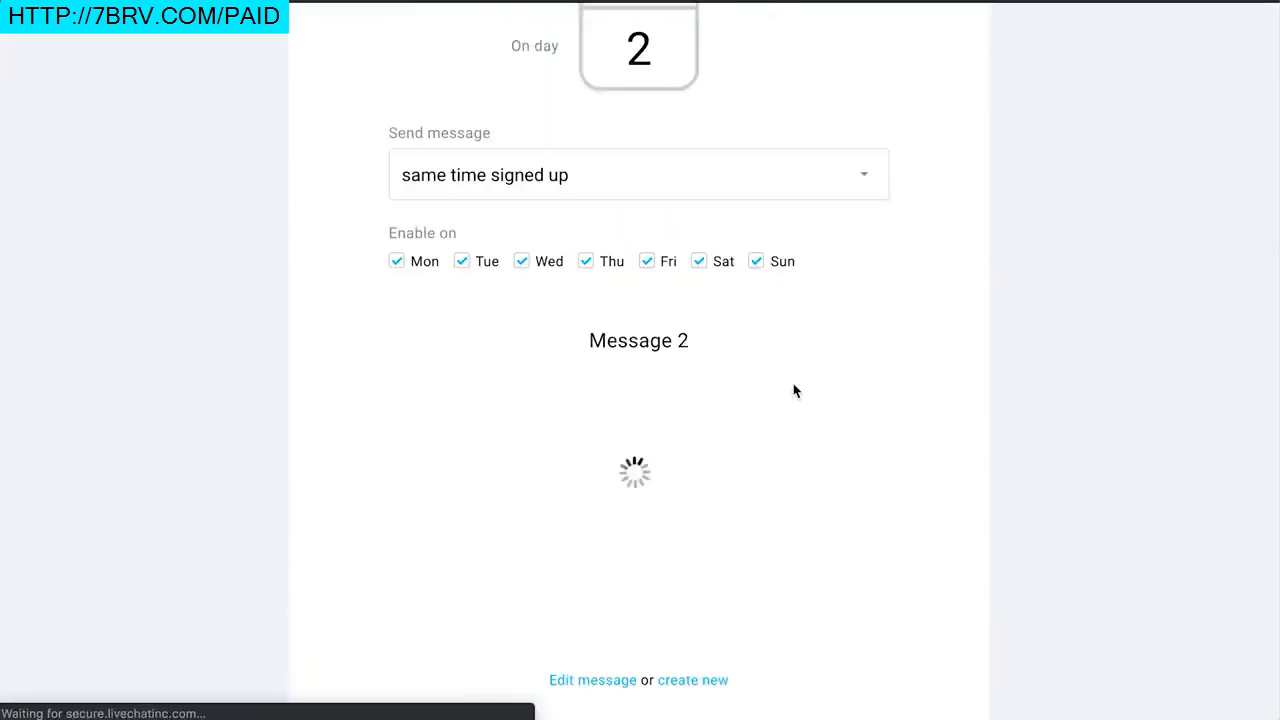
{"action": "scroll", "coordinate": [878, 517], "scroll_direction": "down", "scroll_amount": 3}
{"action": "left_click", "coordinate": [823, 543]}
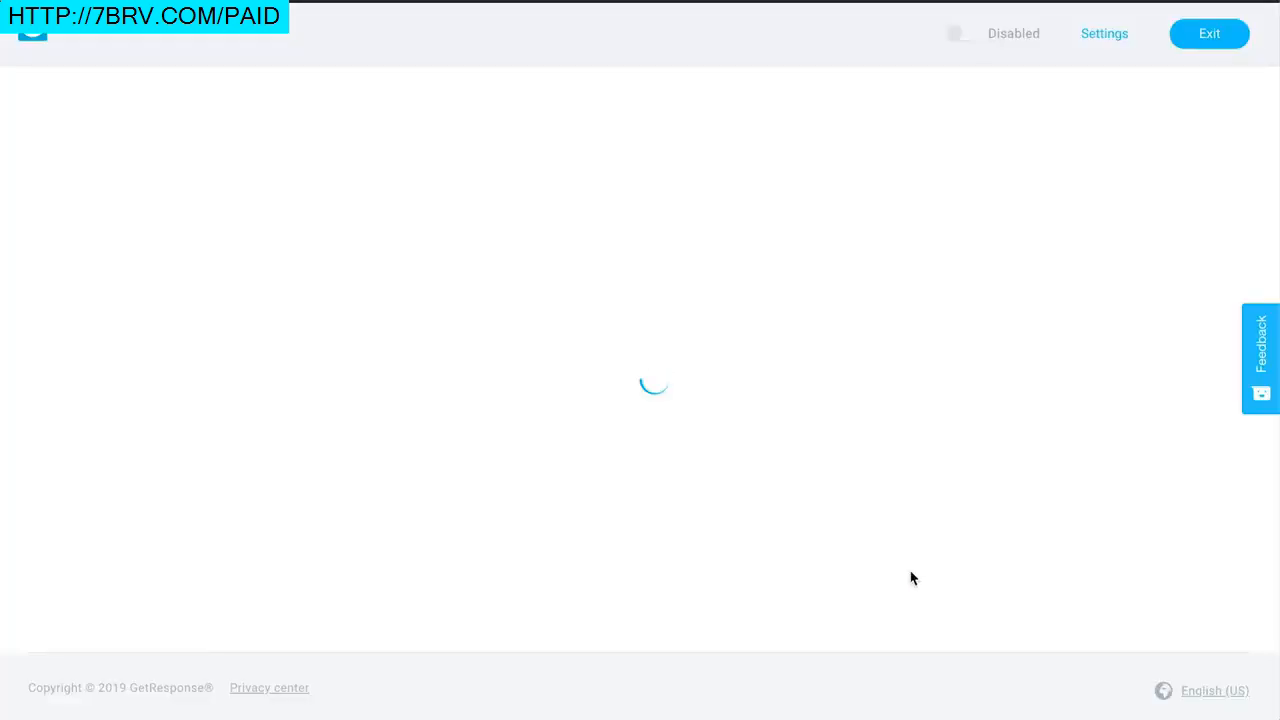
Step: Review the stages in the funnel overview and check the options of the autoresponder stage
{"action": "scroll", "coordinate": [910, 577], "scroll_direction": "down", "scroll_amount": 2}
{"action": "scroll", "coordinate": [1031, 545], "scroll_direction": "down", "scroll_amount": 1}
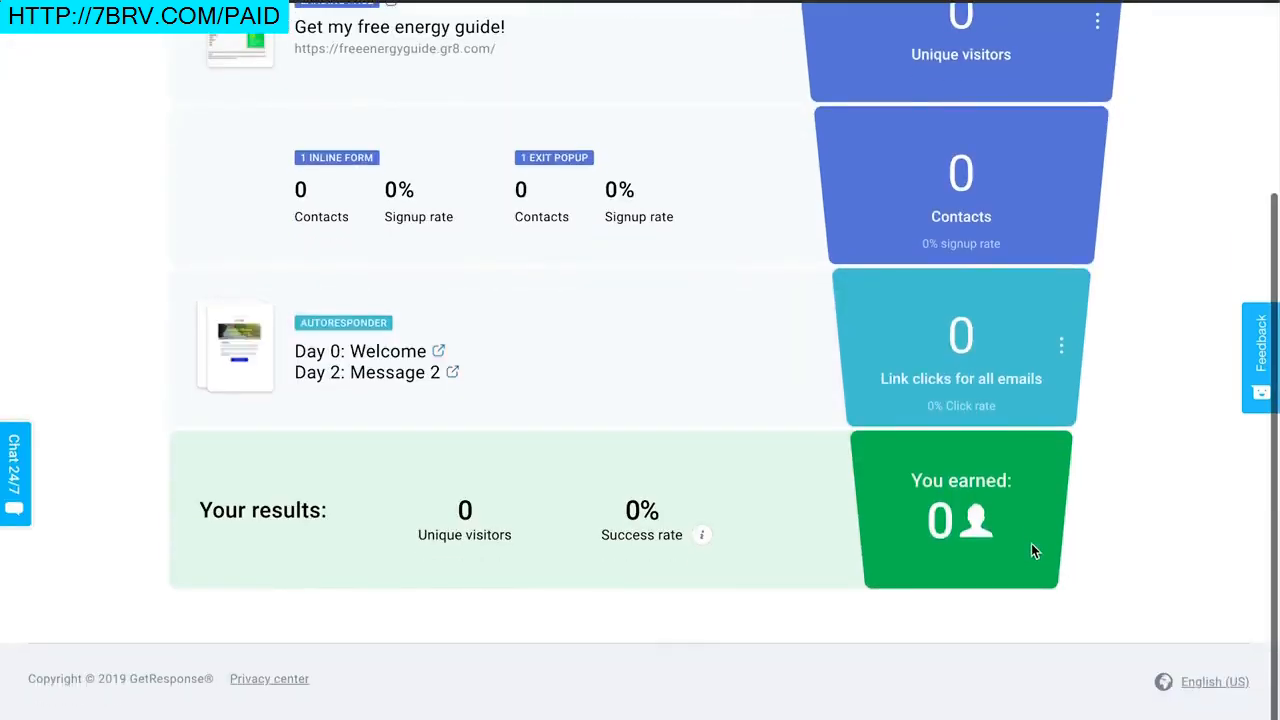
{"action": "left_click", "coordinate": [1062, 348]}
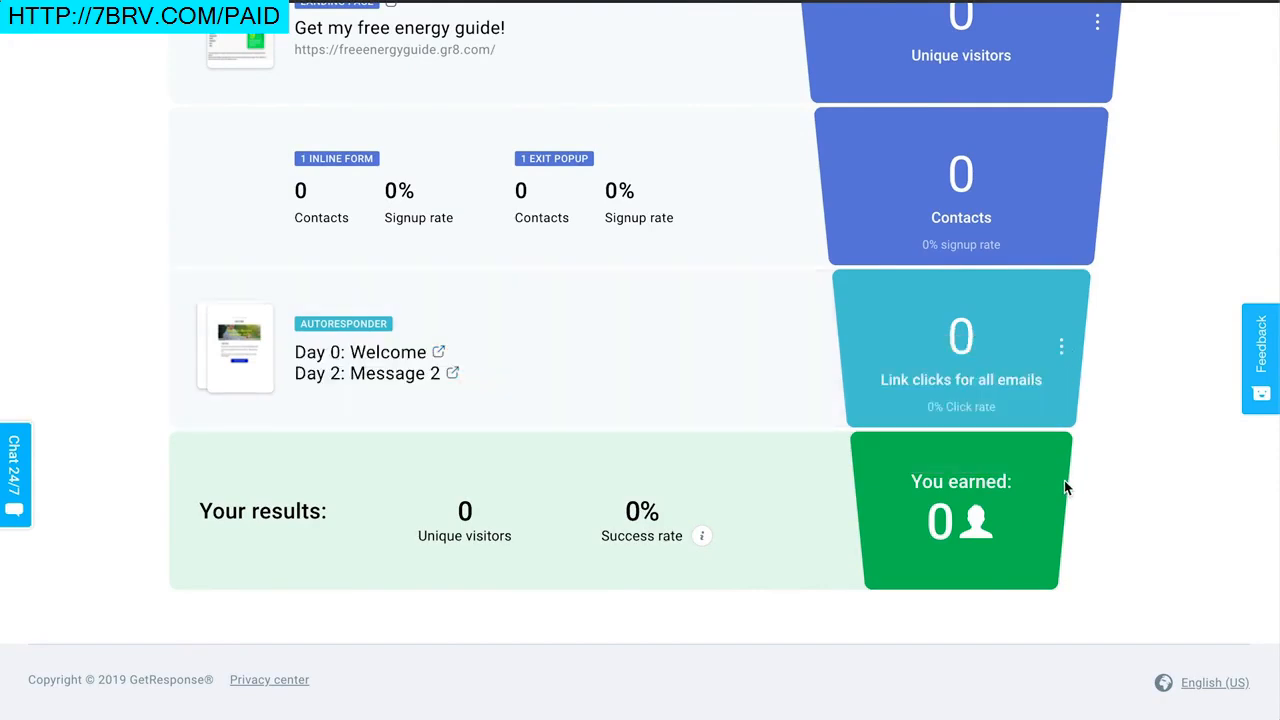
{"action": "scroll", "coordinate": [1065, 479], "scroll_direction": "up", "scroll_amount": 5}
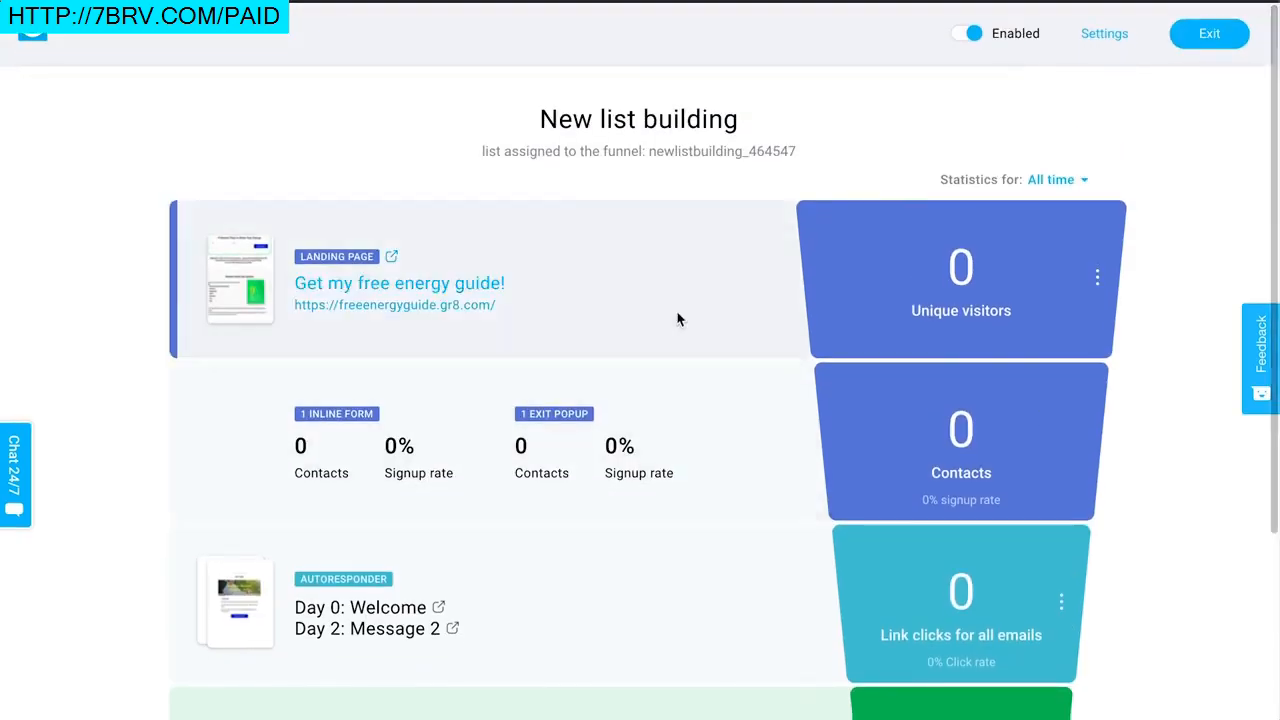
{"action": "left_click", "coordinate": [460, 306]}
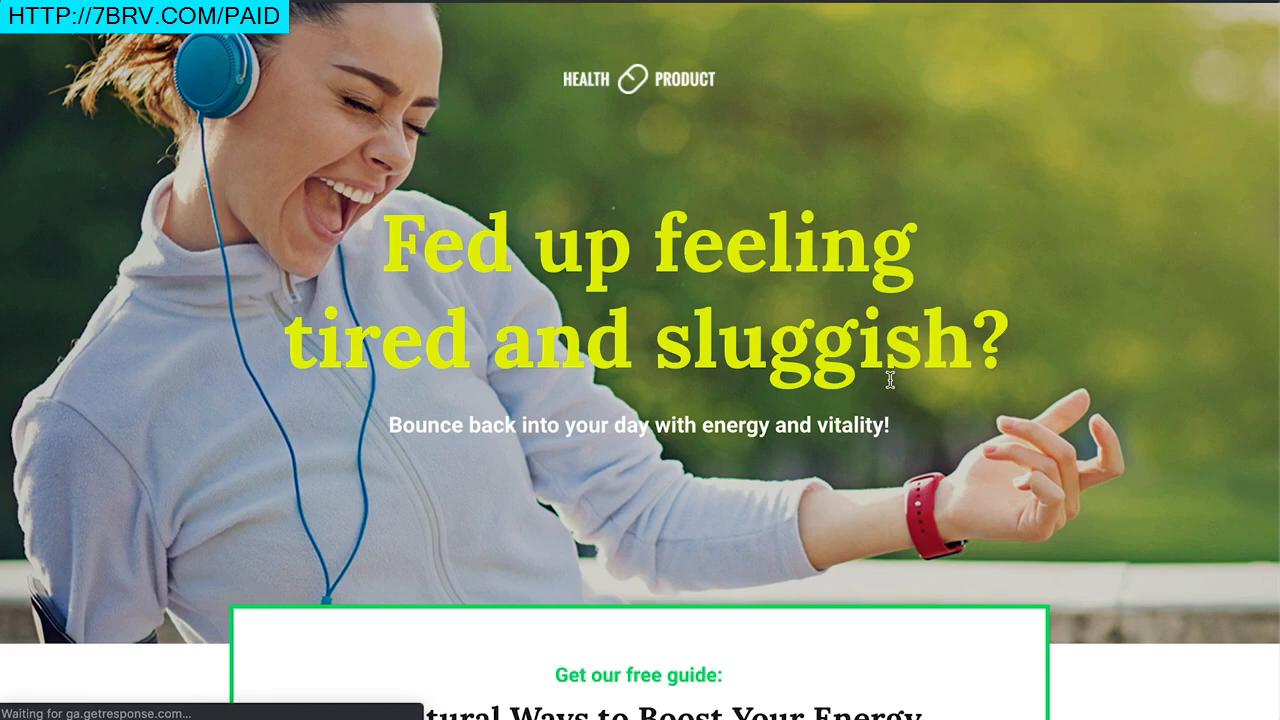
{"action": "scroll", "coordinate": [914, 420], "scroll_direction": "down", "scroll_amount": 4}
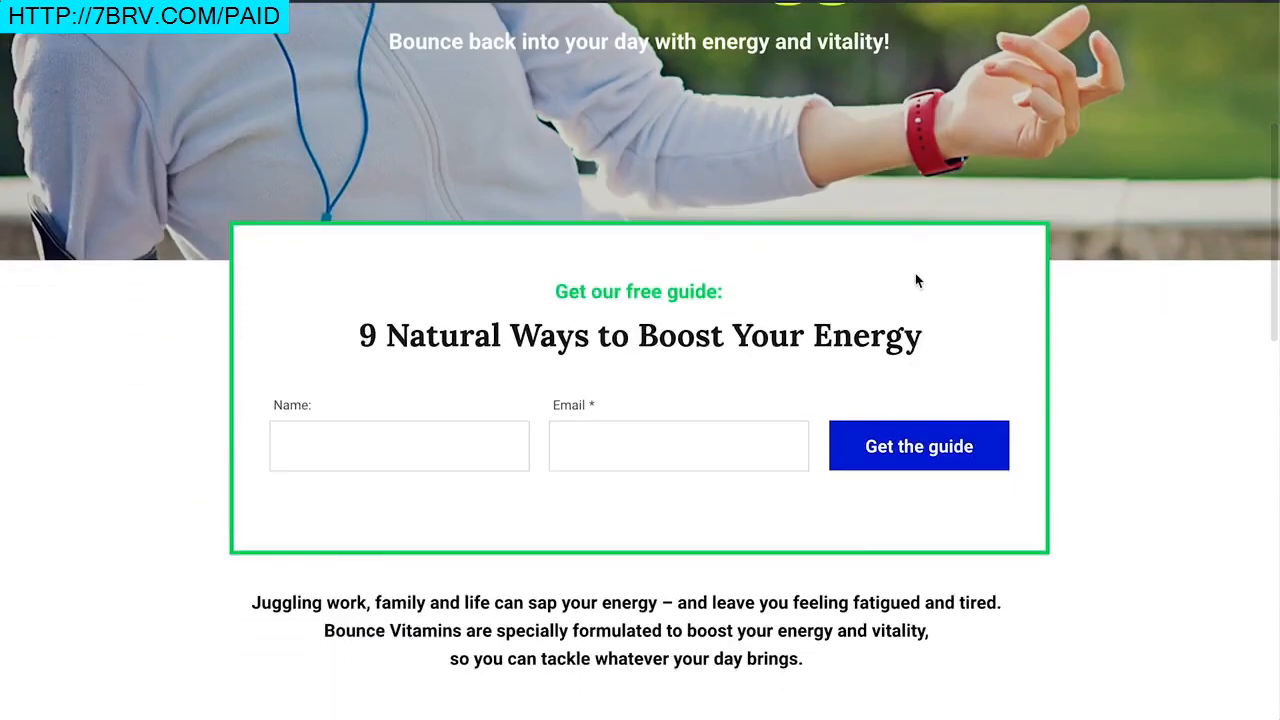
{"action": "scroll", "coordinate": [930, 300], "scroll_direction": "down", "scroll_amount": 3}
{"action": "scroll", "coordinate": [1006, 500], "scroll_direction": "up", "scroll_amount": 1}
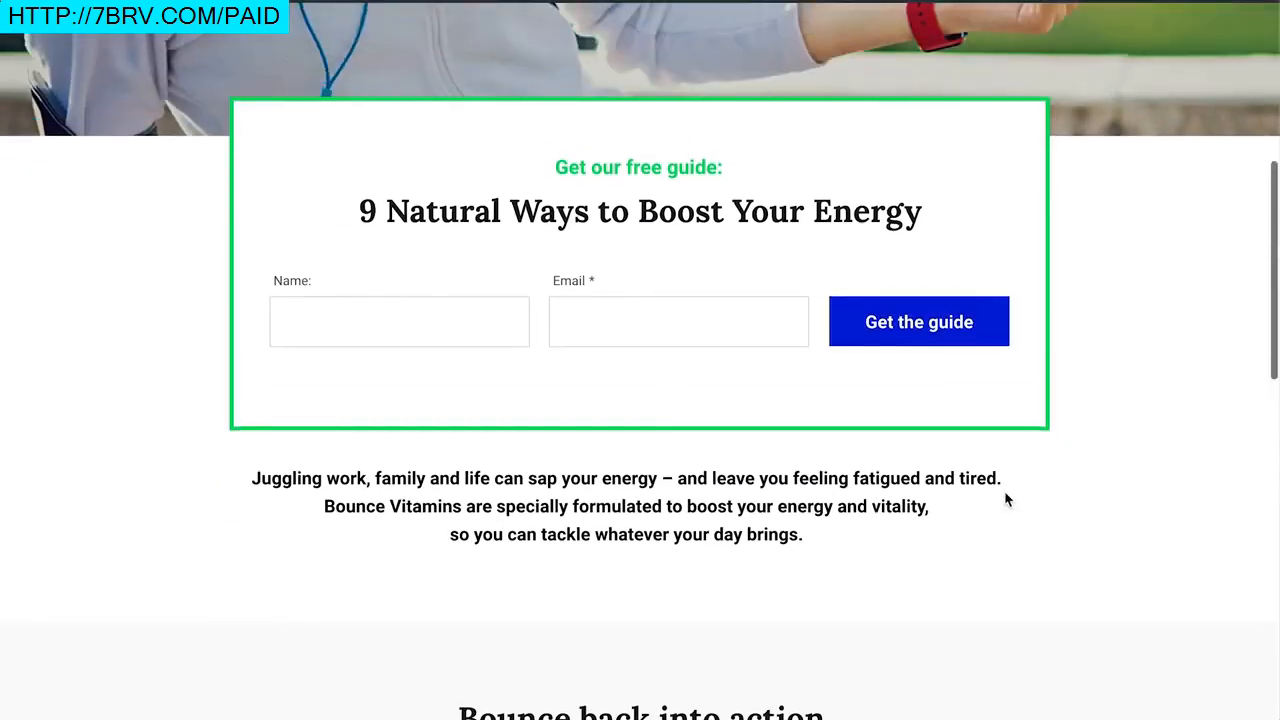